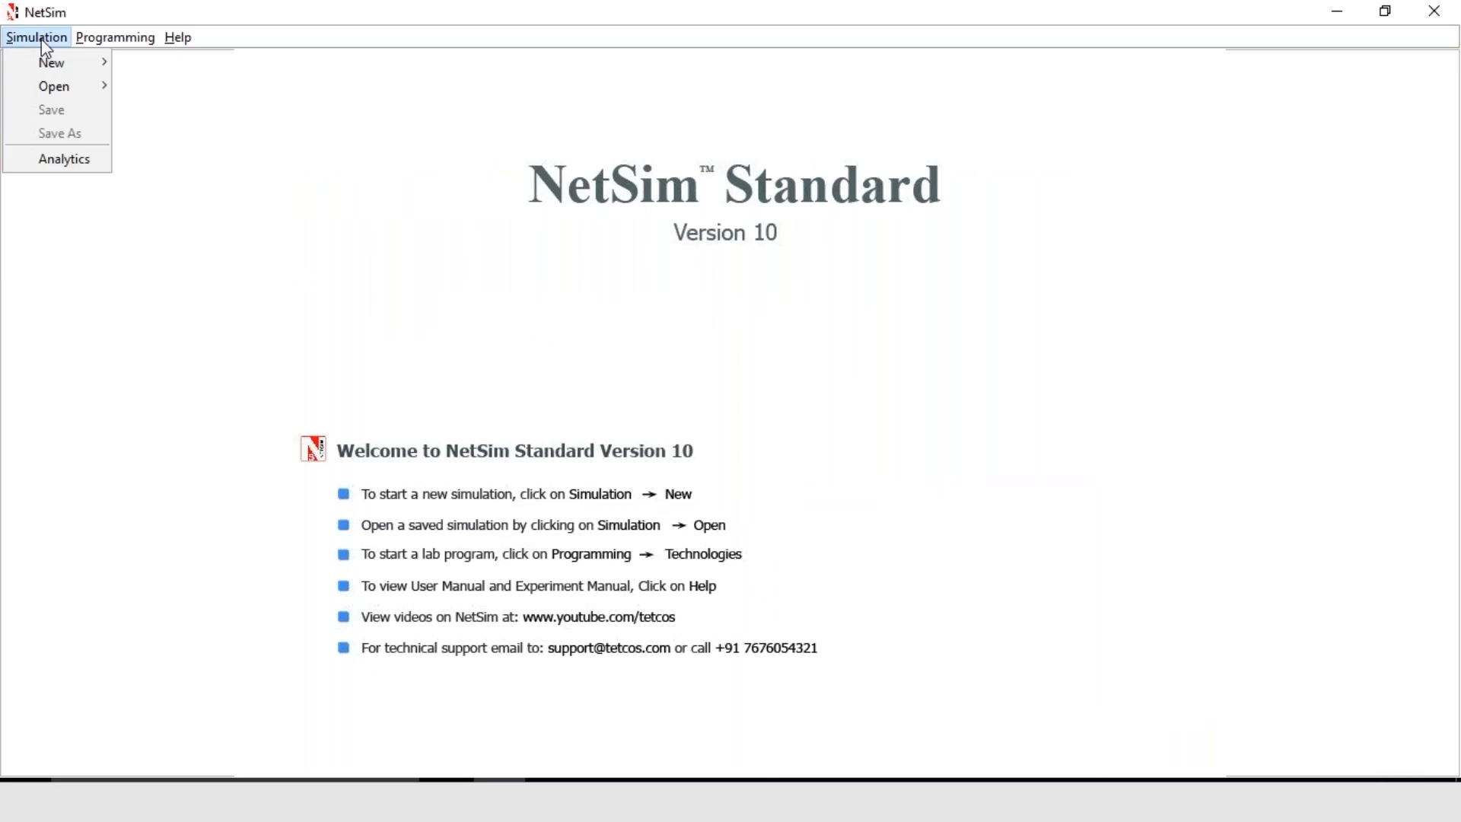
Create a new Internetworks simulation and place two wired nodes at about (151, 50) and (250, 50) metres.
mouse_move(88, 71)
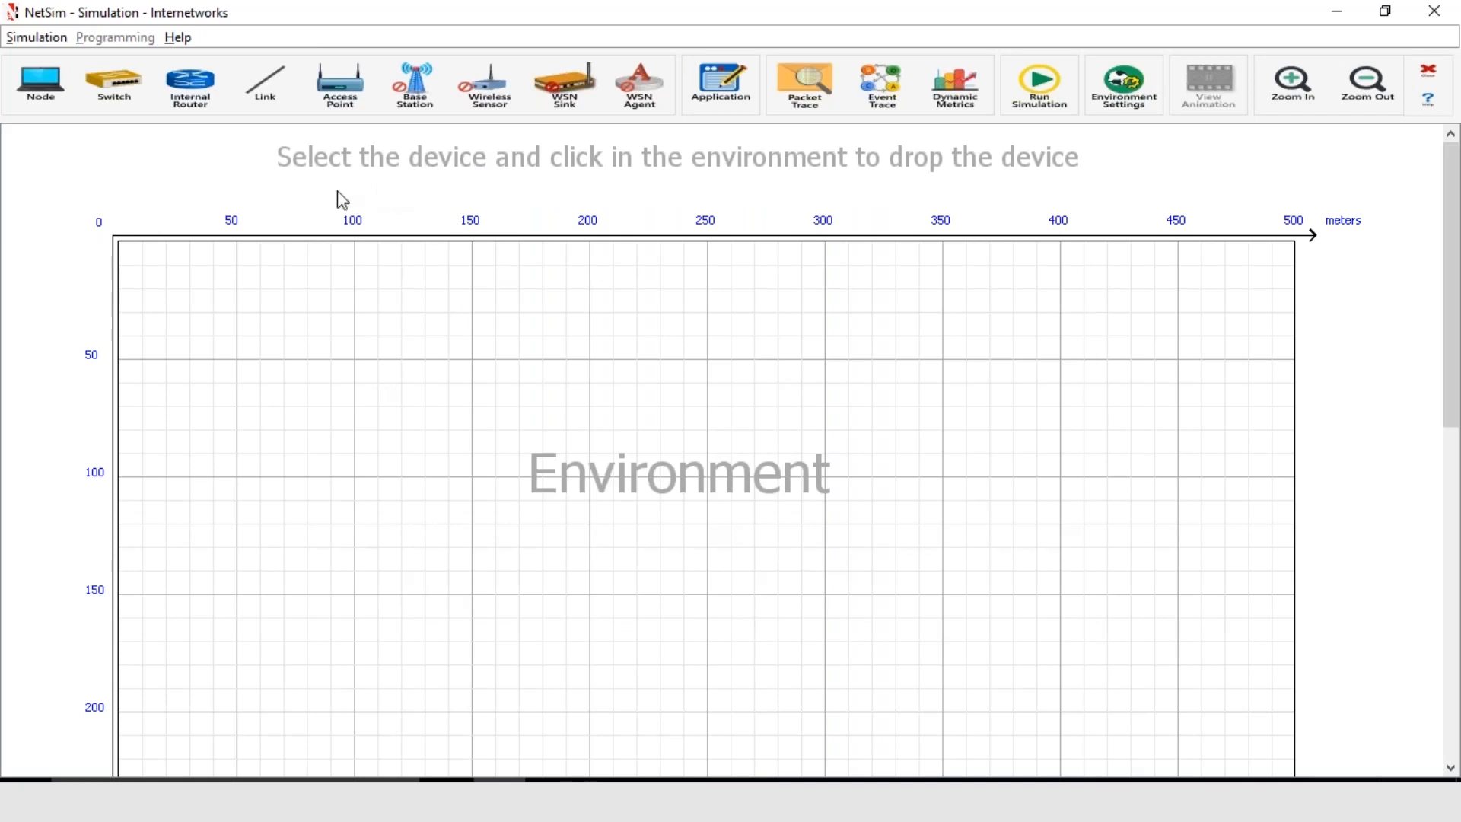
click(45, 102)
click(44, 143)
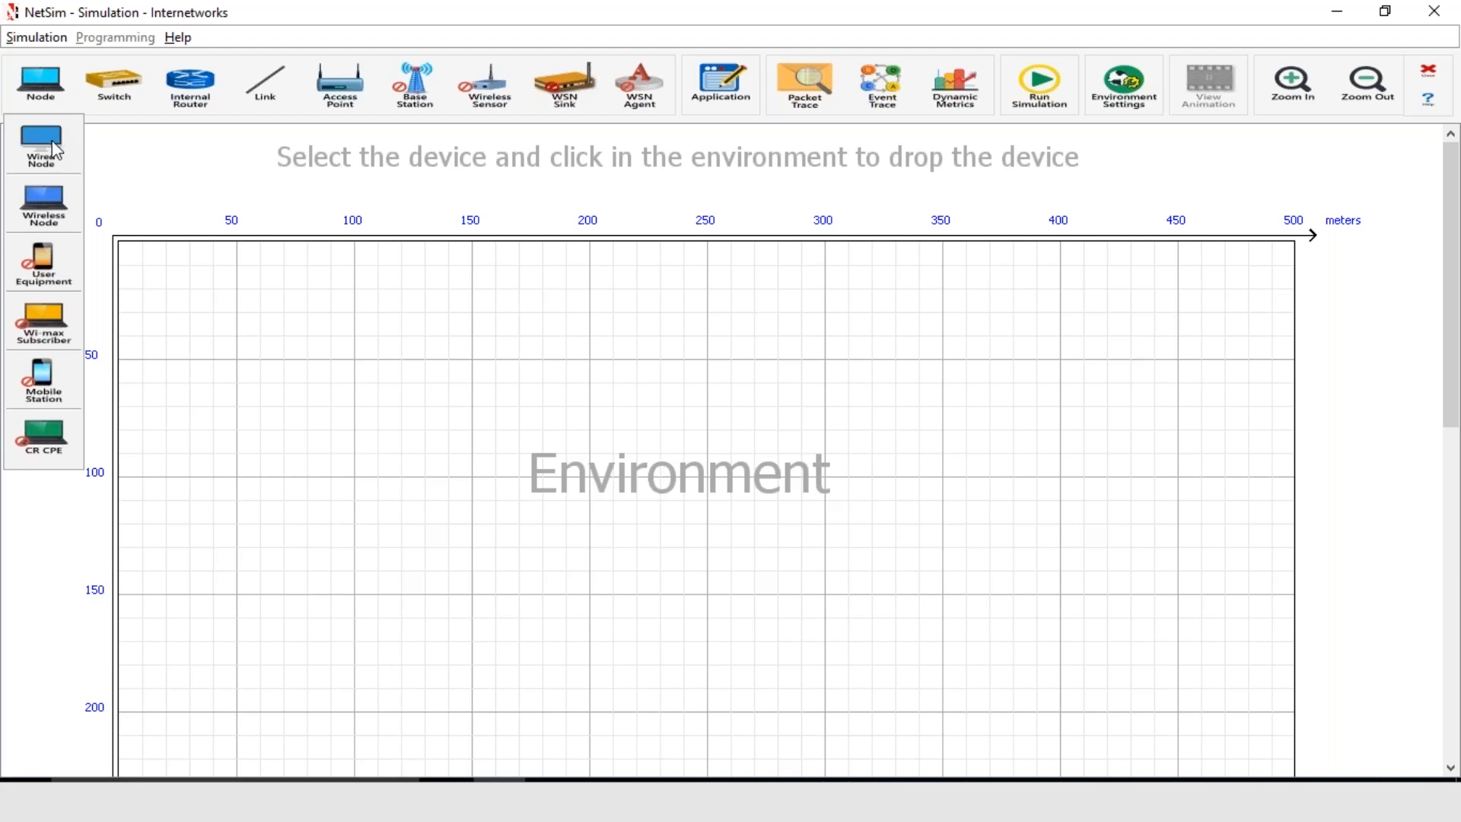
click(479, 369)
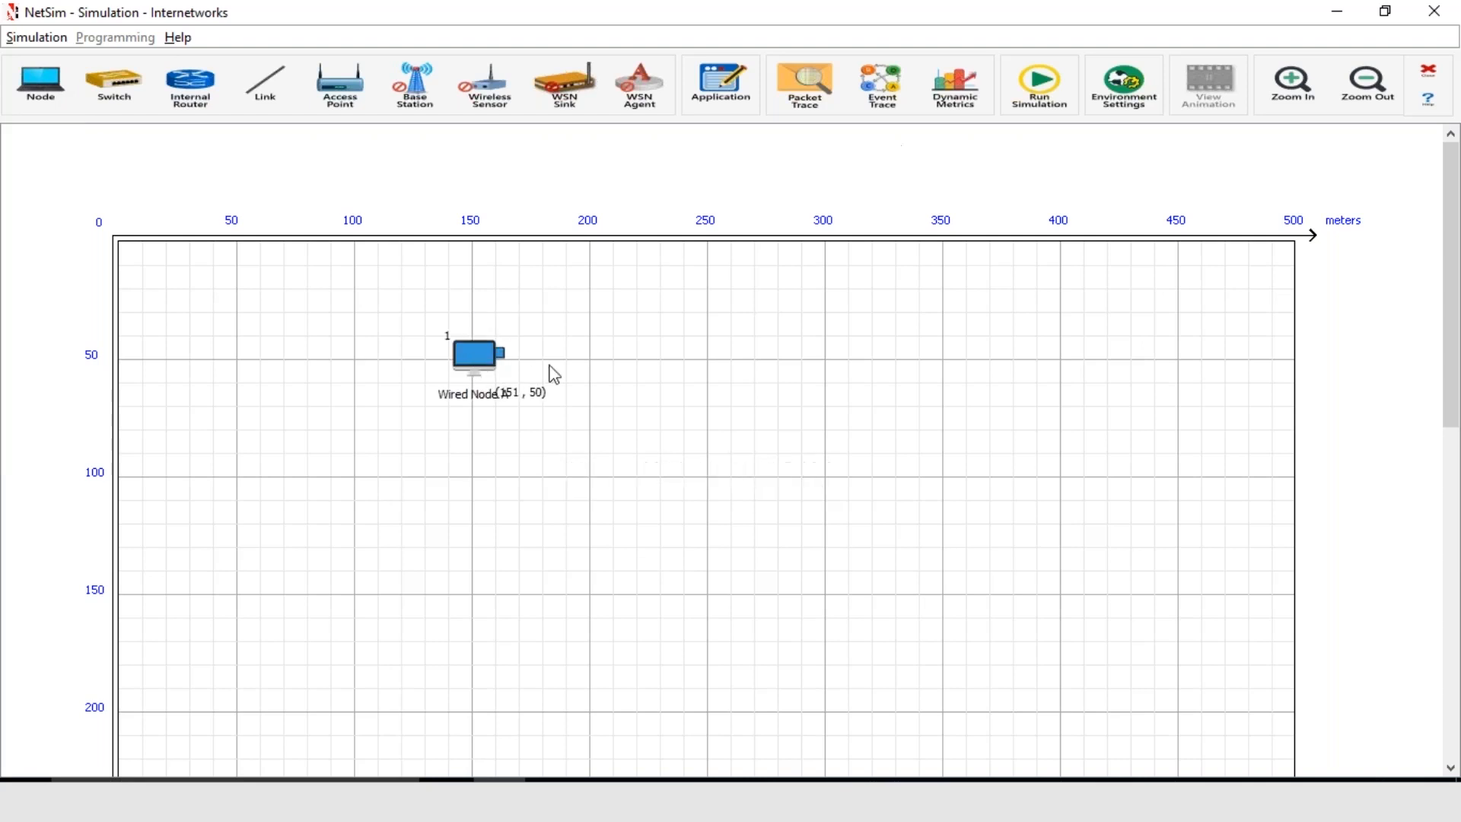
click(710, 370)
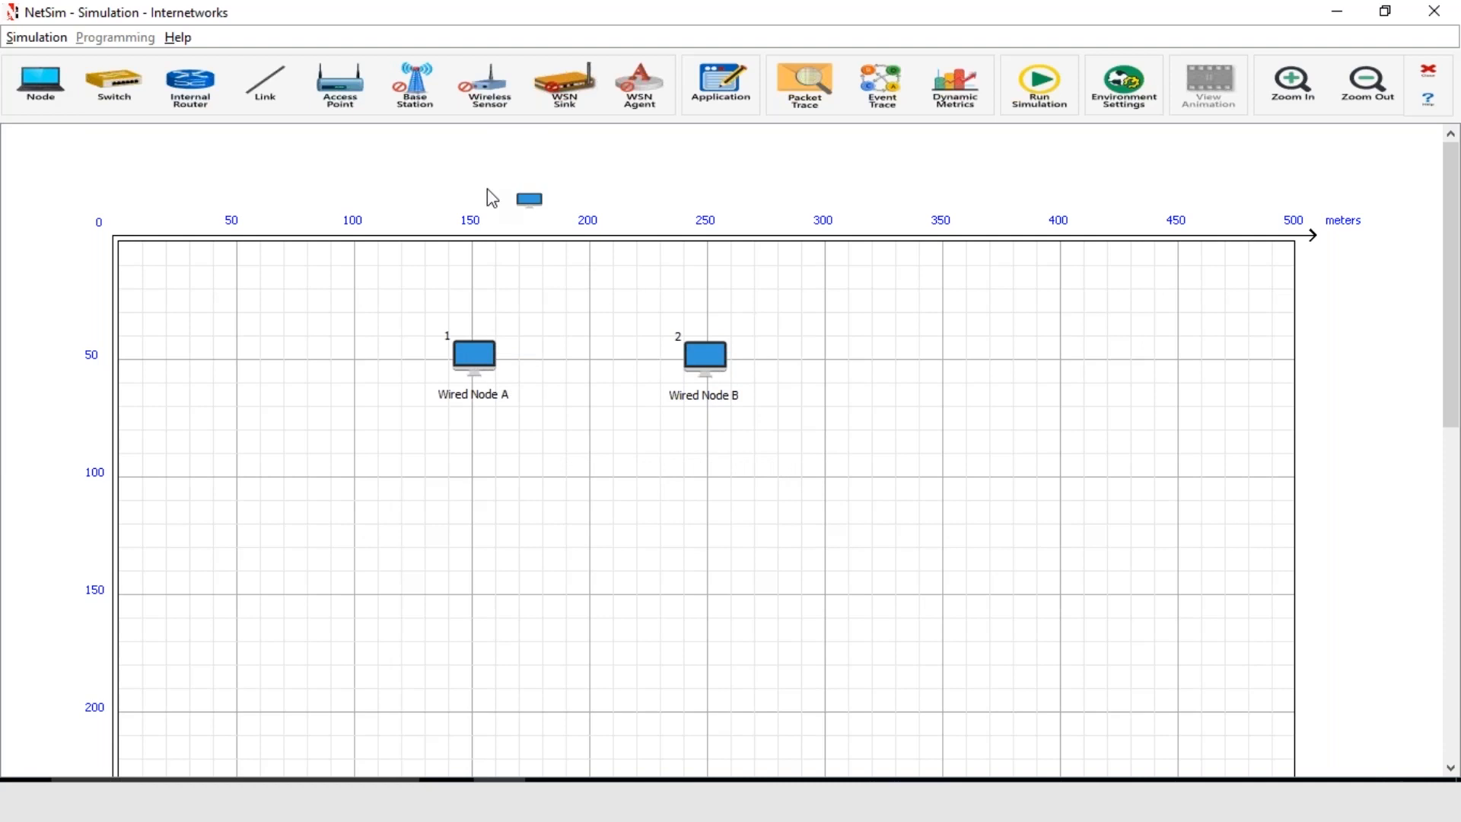
Place an internal router below and midway between the two wired nodes, at about (200, 100) metres.
click(200, 99)
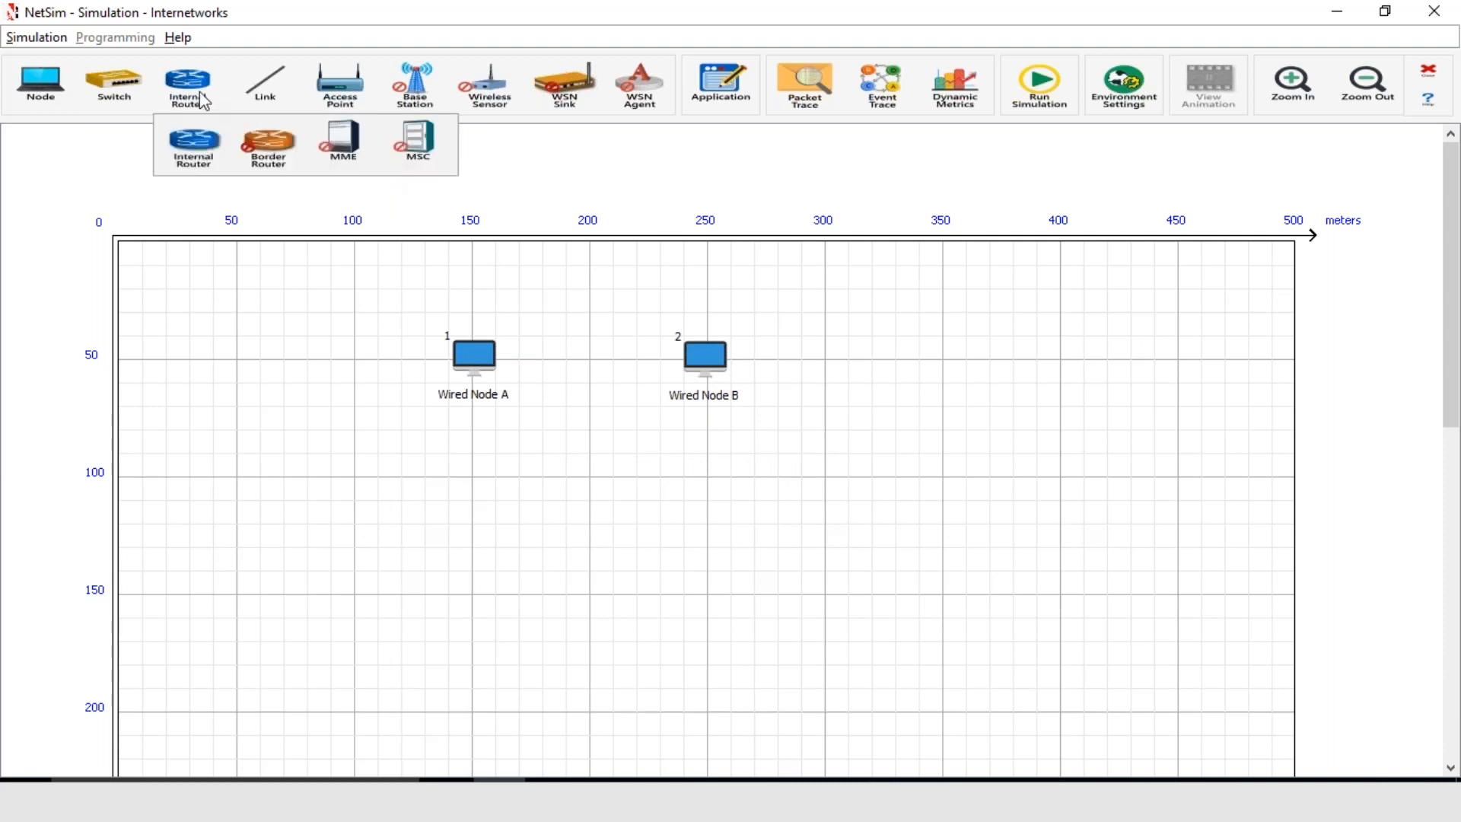
click(191, 143)
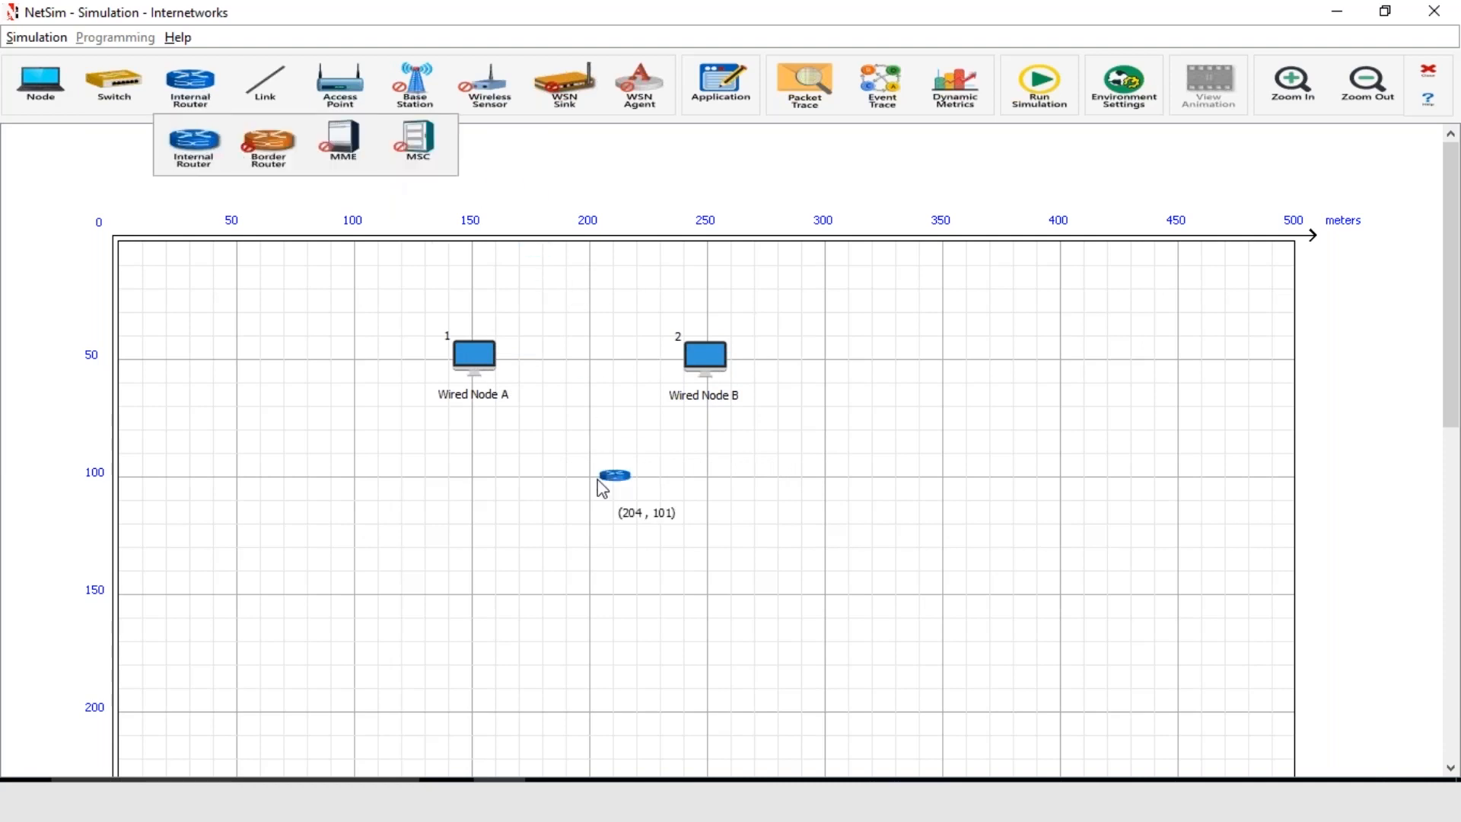
click(593, 483)
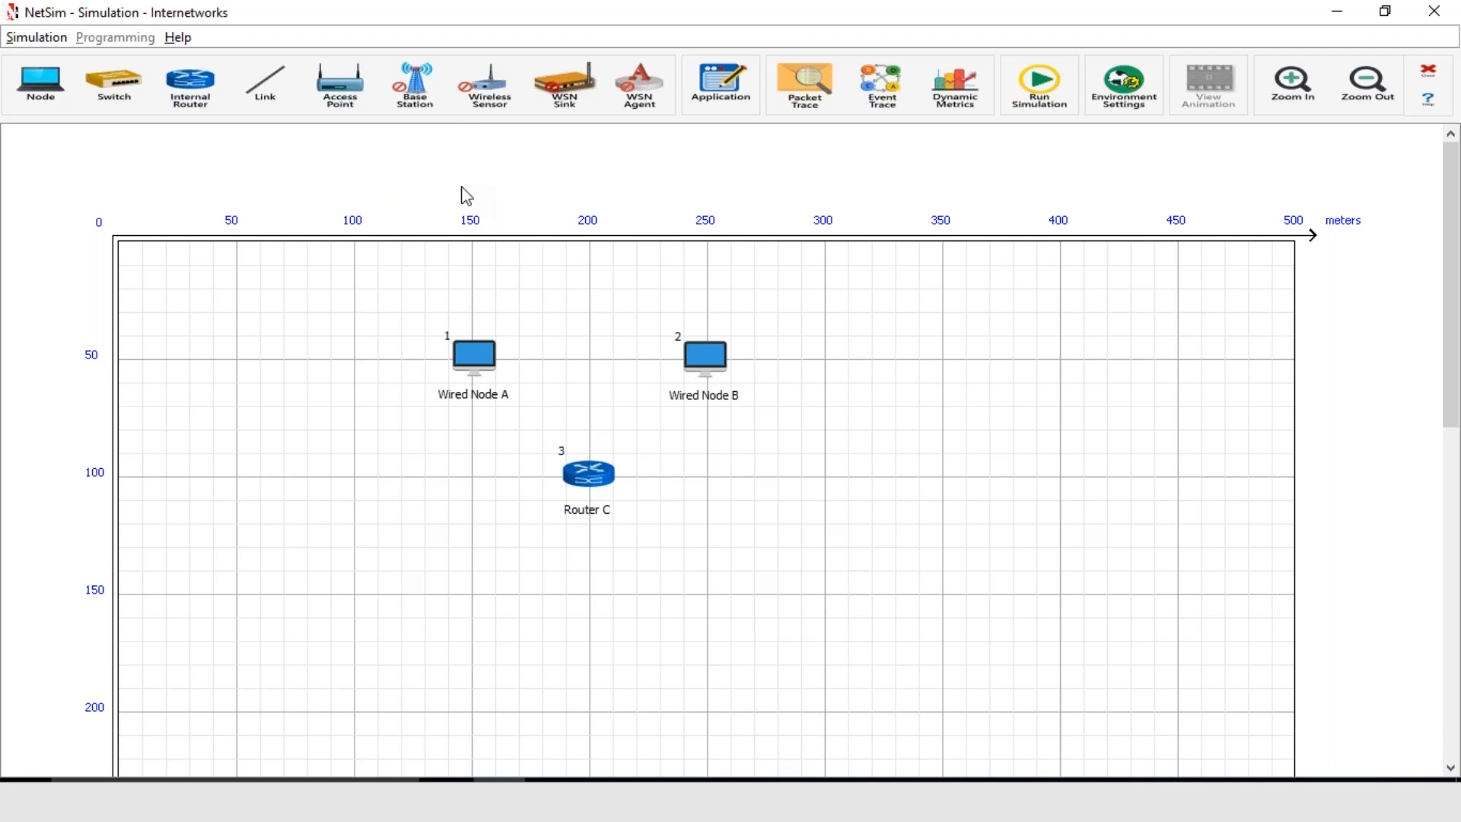
Connect Wired Node A to Router C and Router C to Wired Node B with wired links.
click(264, 103)
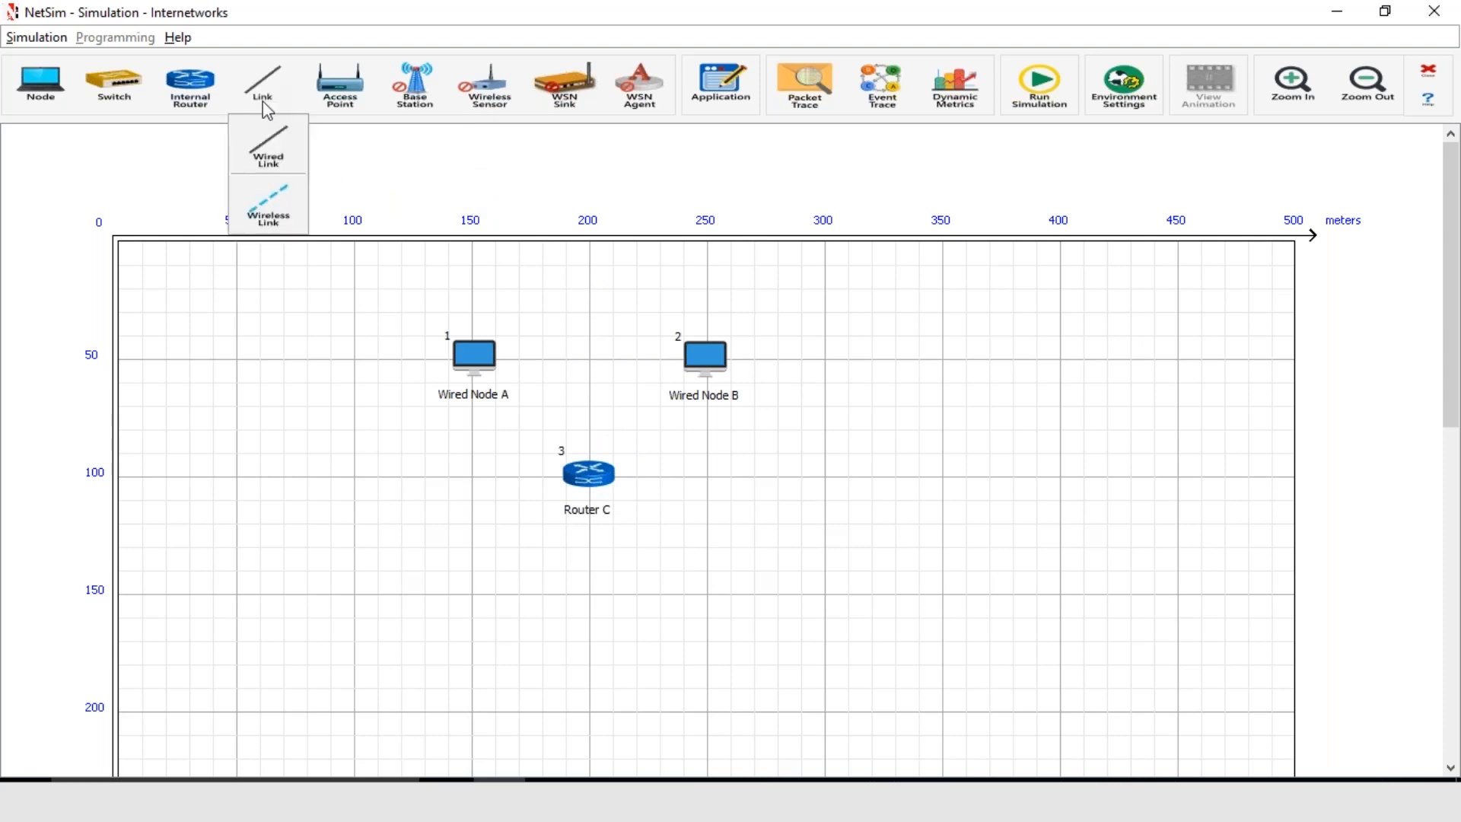
click(273, 142)
click(486, 366)
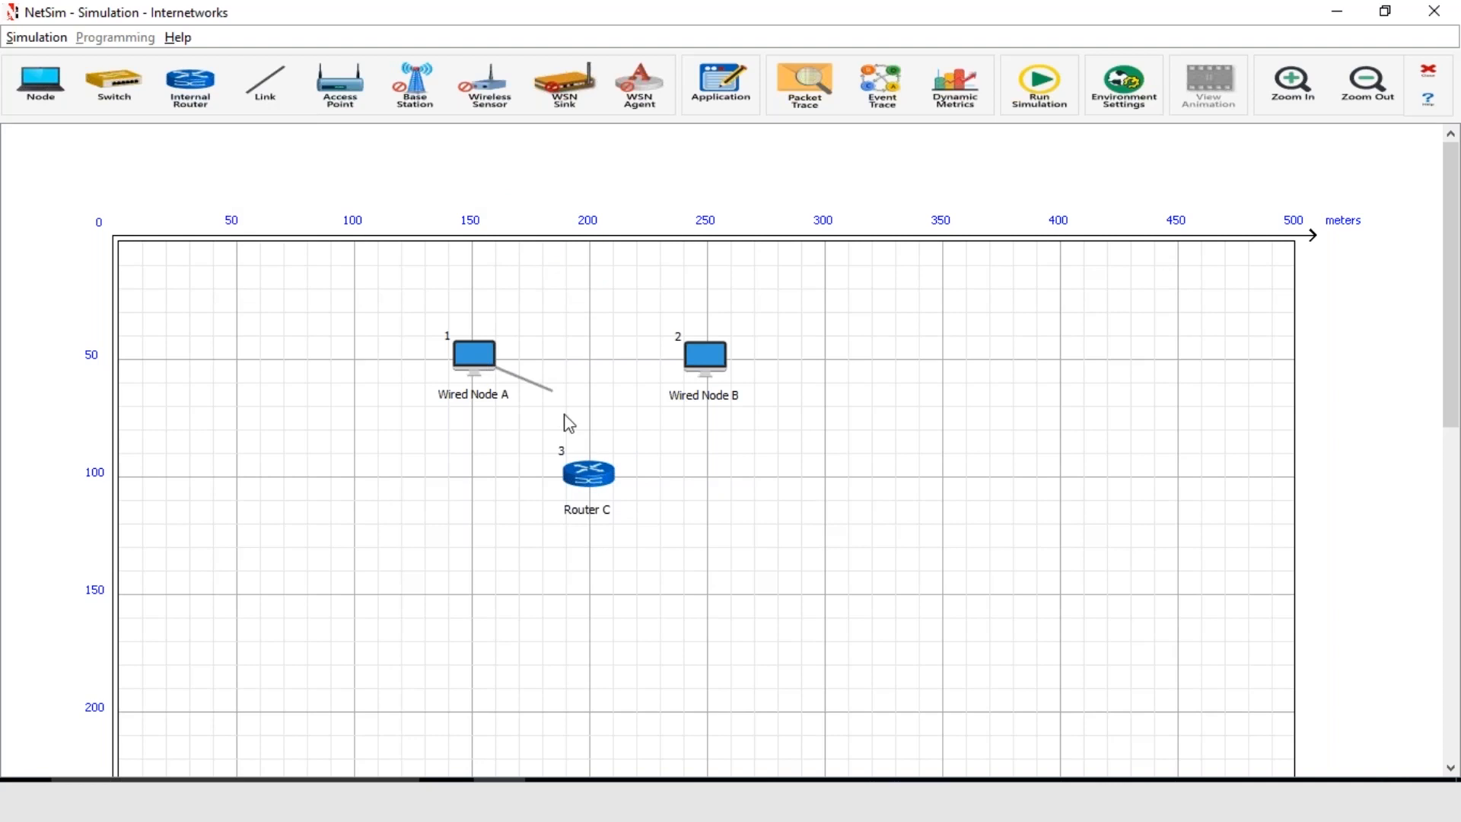
click(588, 472)
click(584, 466)
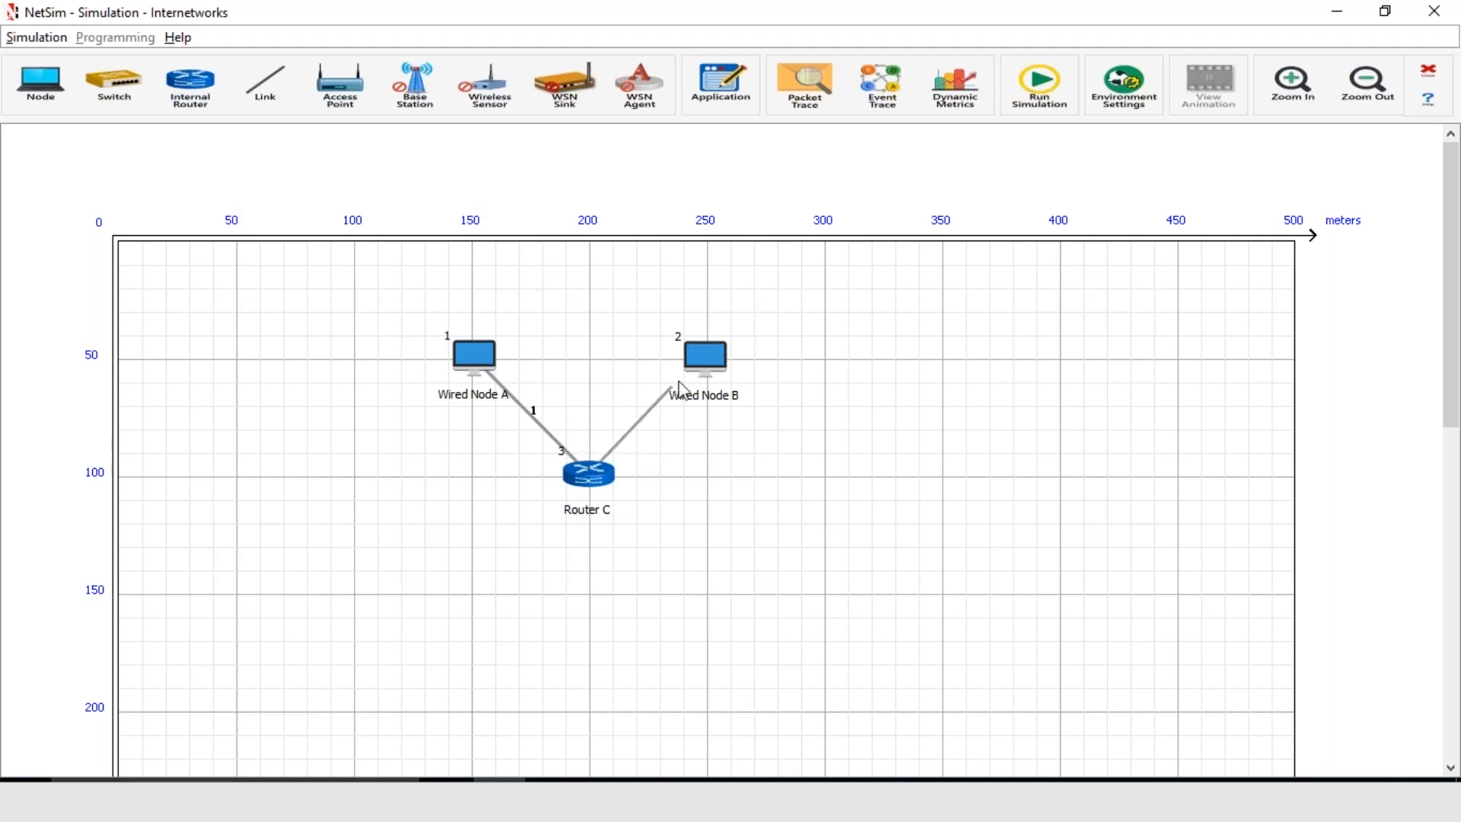
click(707, 361)
right_click(483, 366)
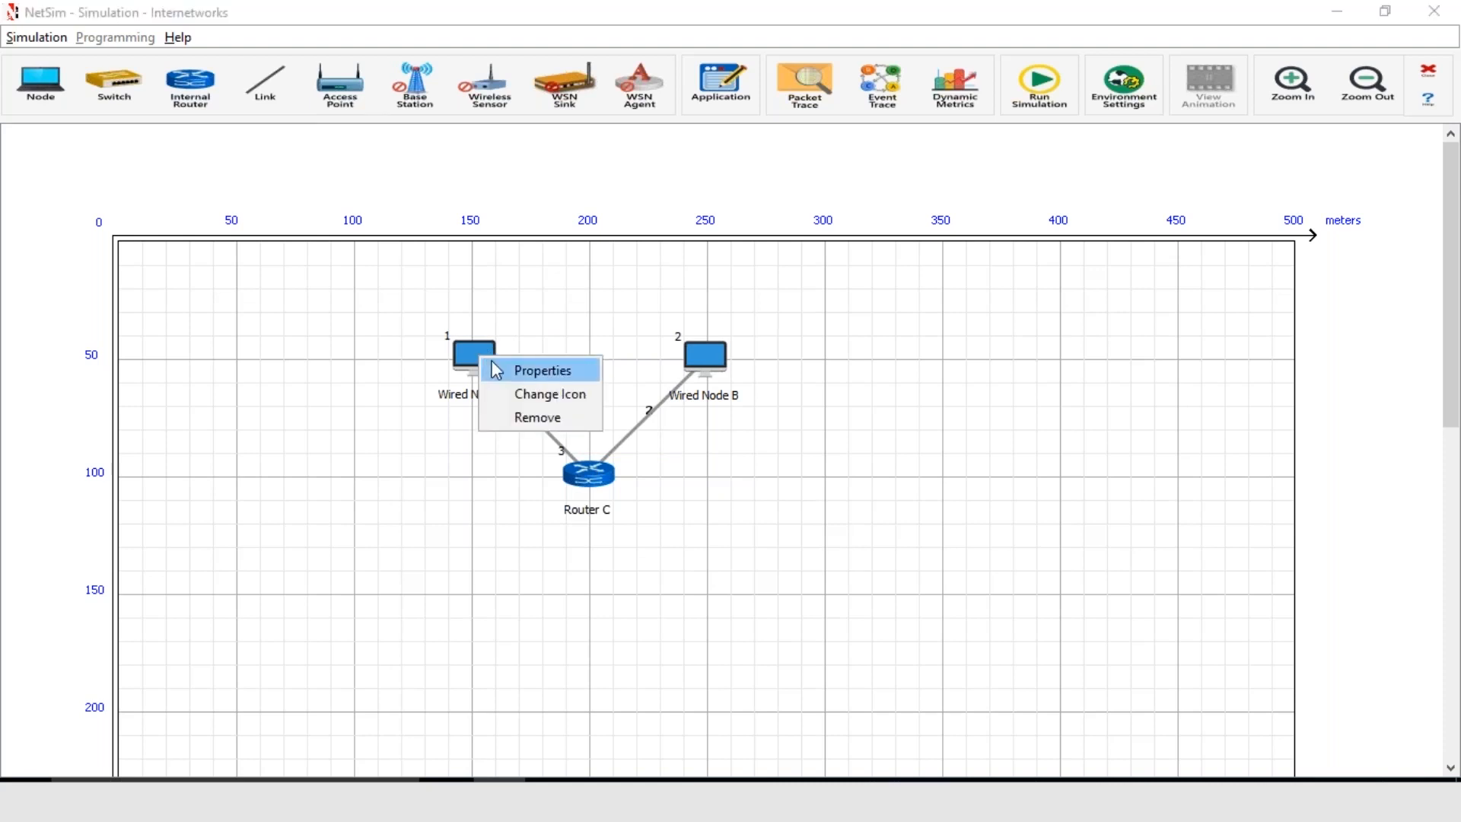
click(496, 370)
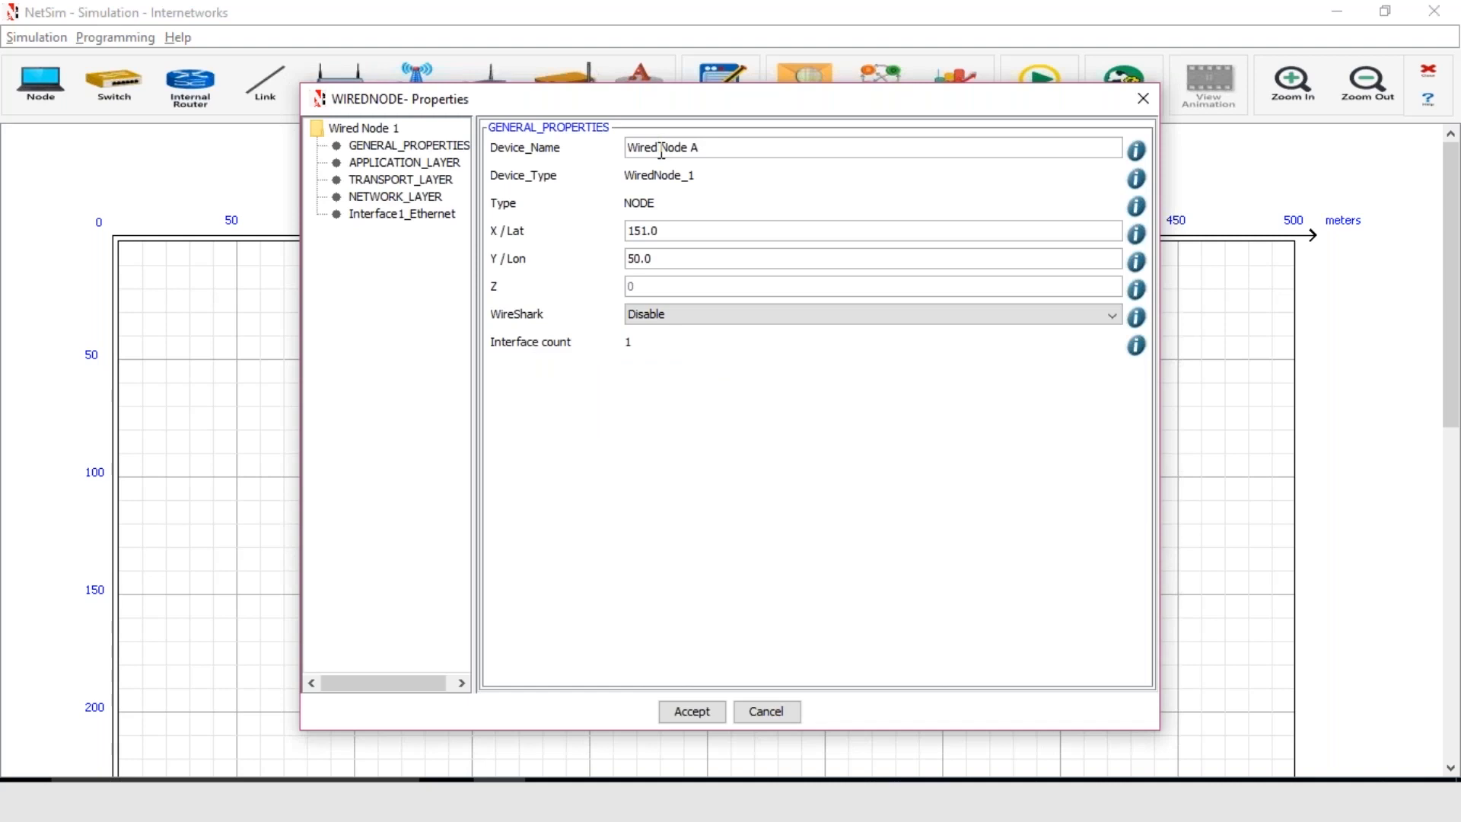
triple_click(698, 150)
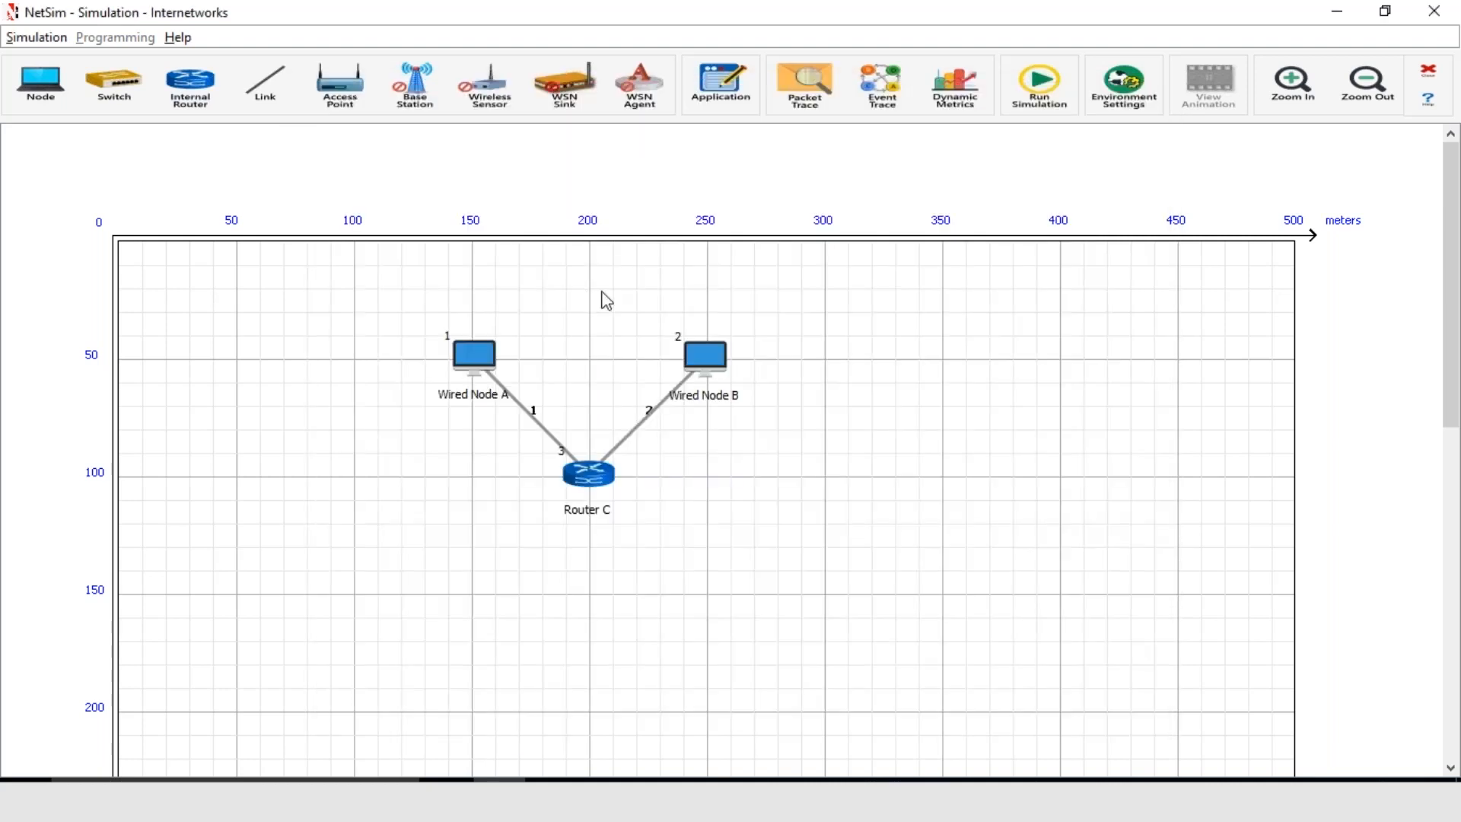
Change the device name of Wired Node A to "server" in its general properties.
right_click(482, 364)
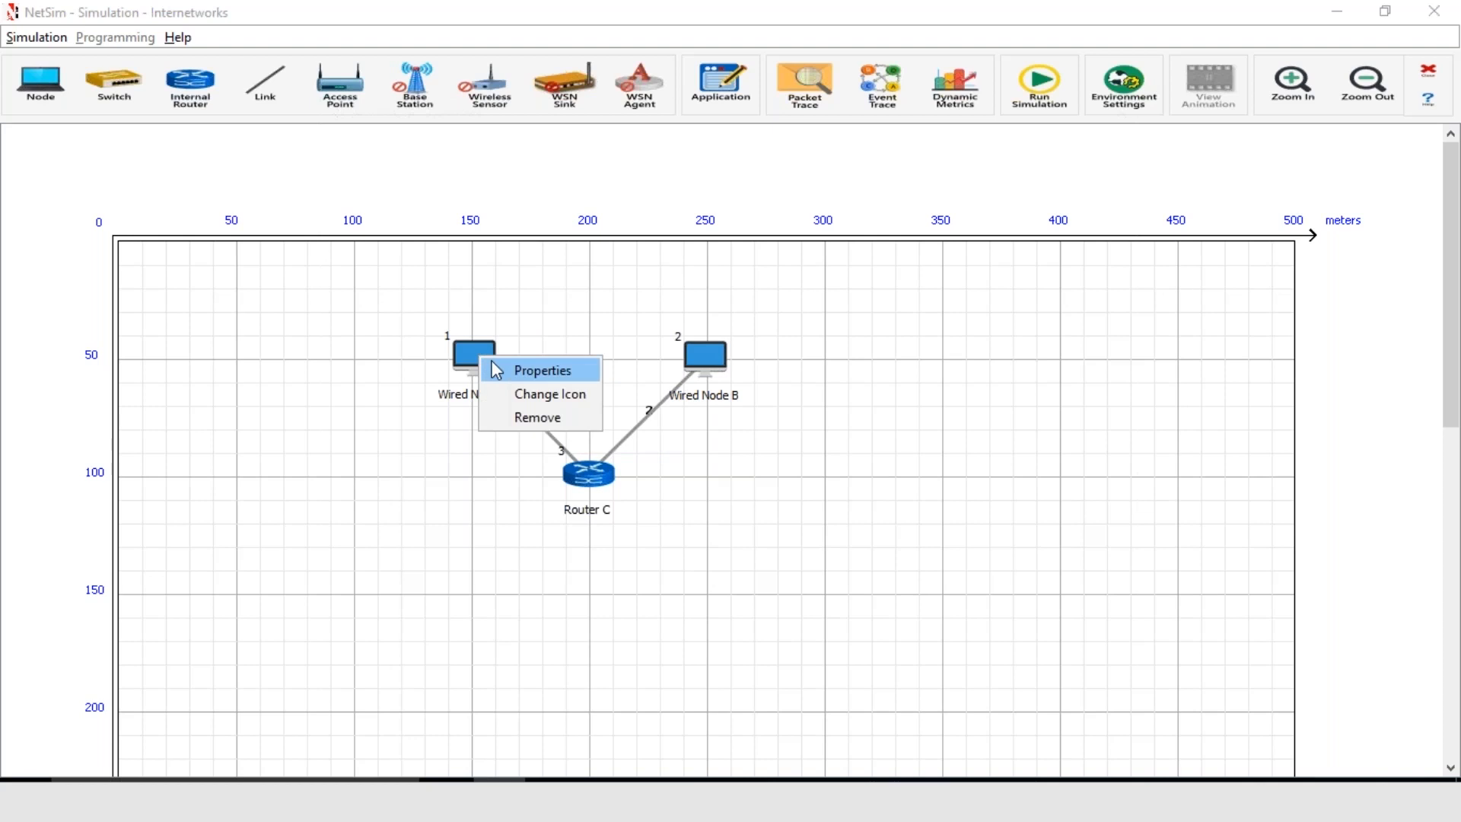
click(497, 371)
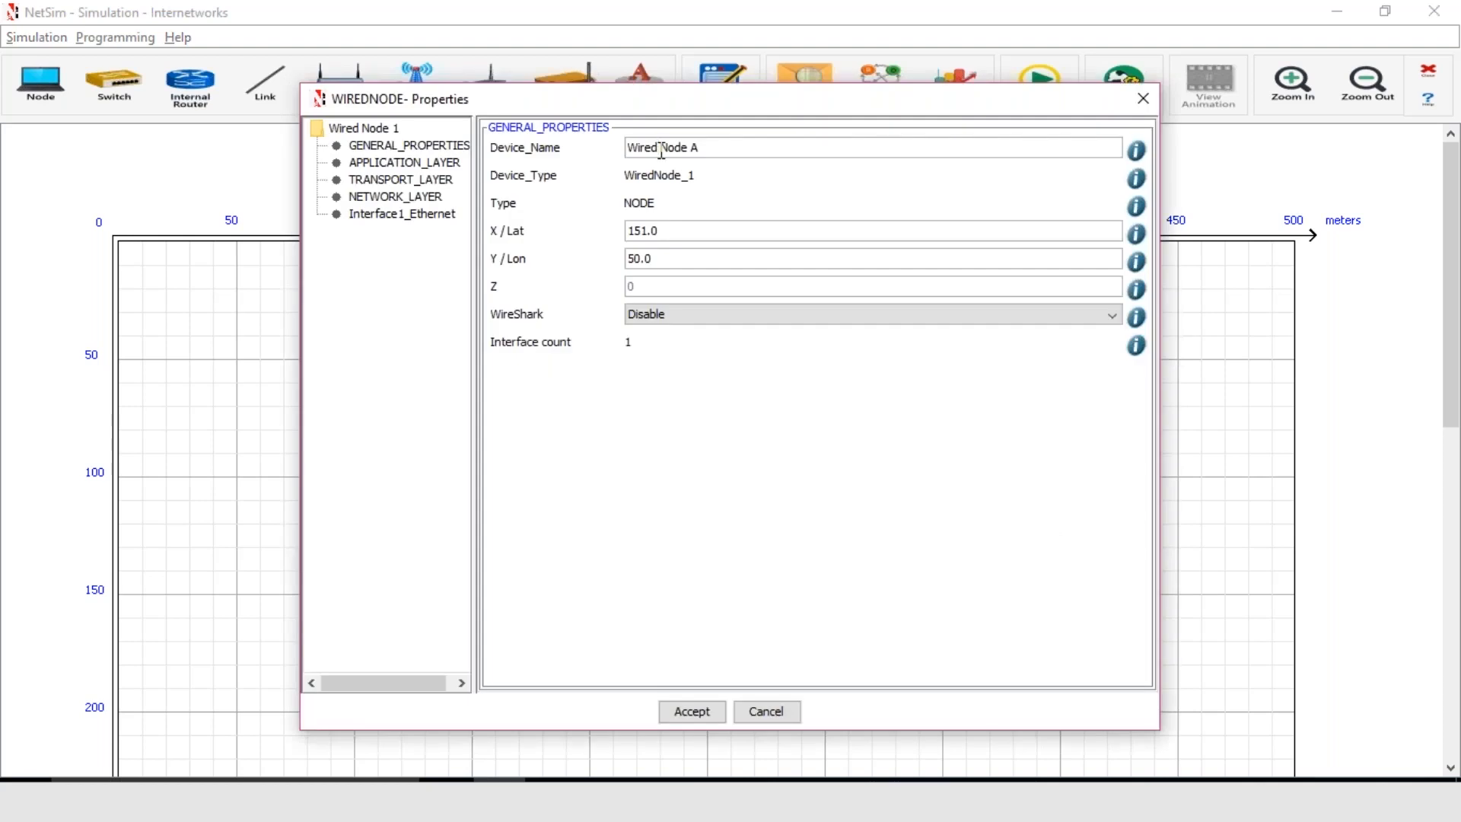
triple_click(698, 151)
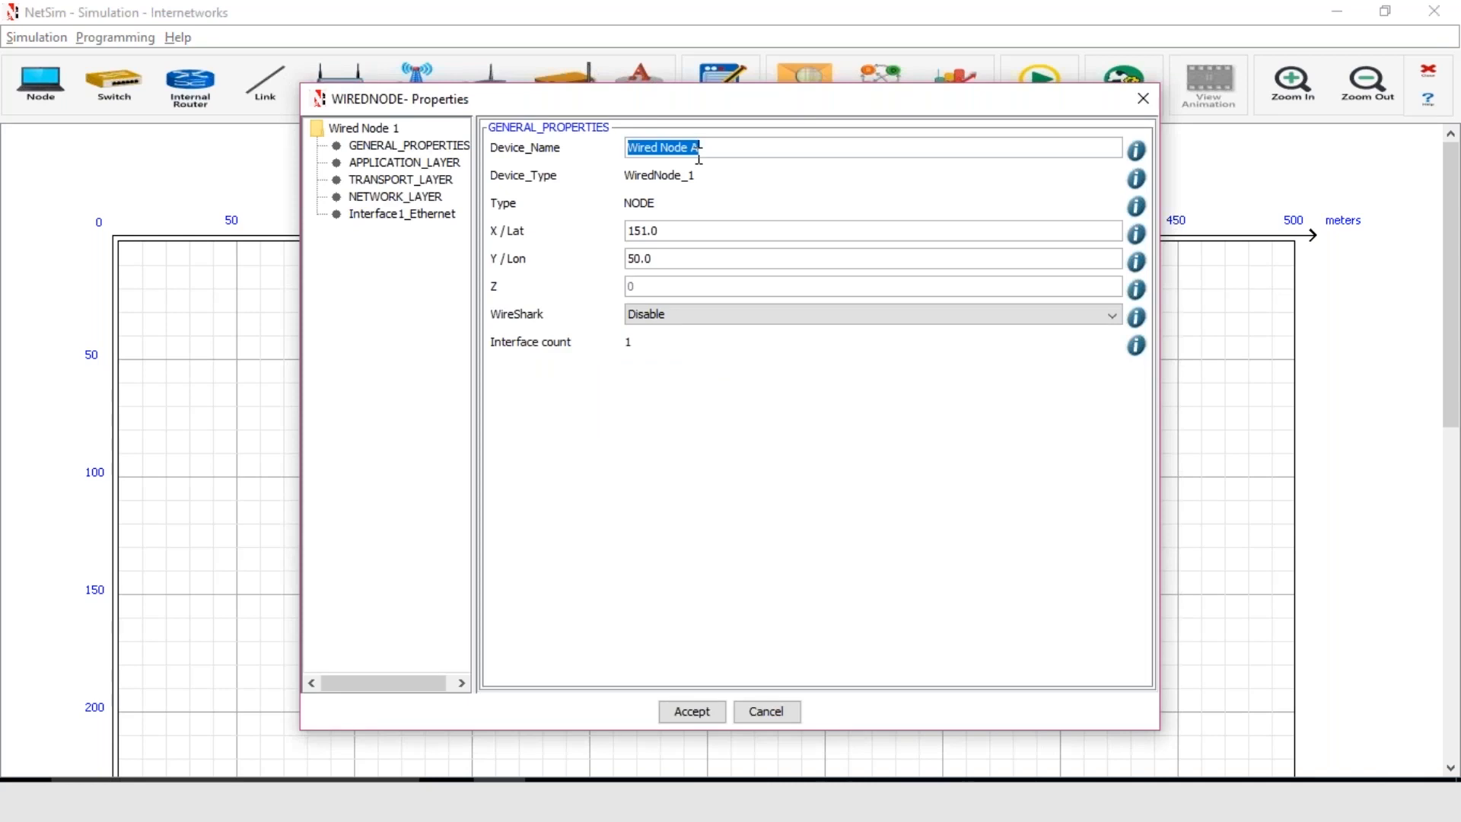
text(se)
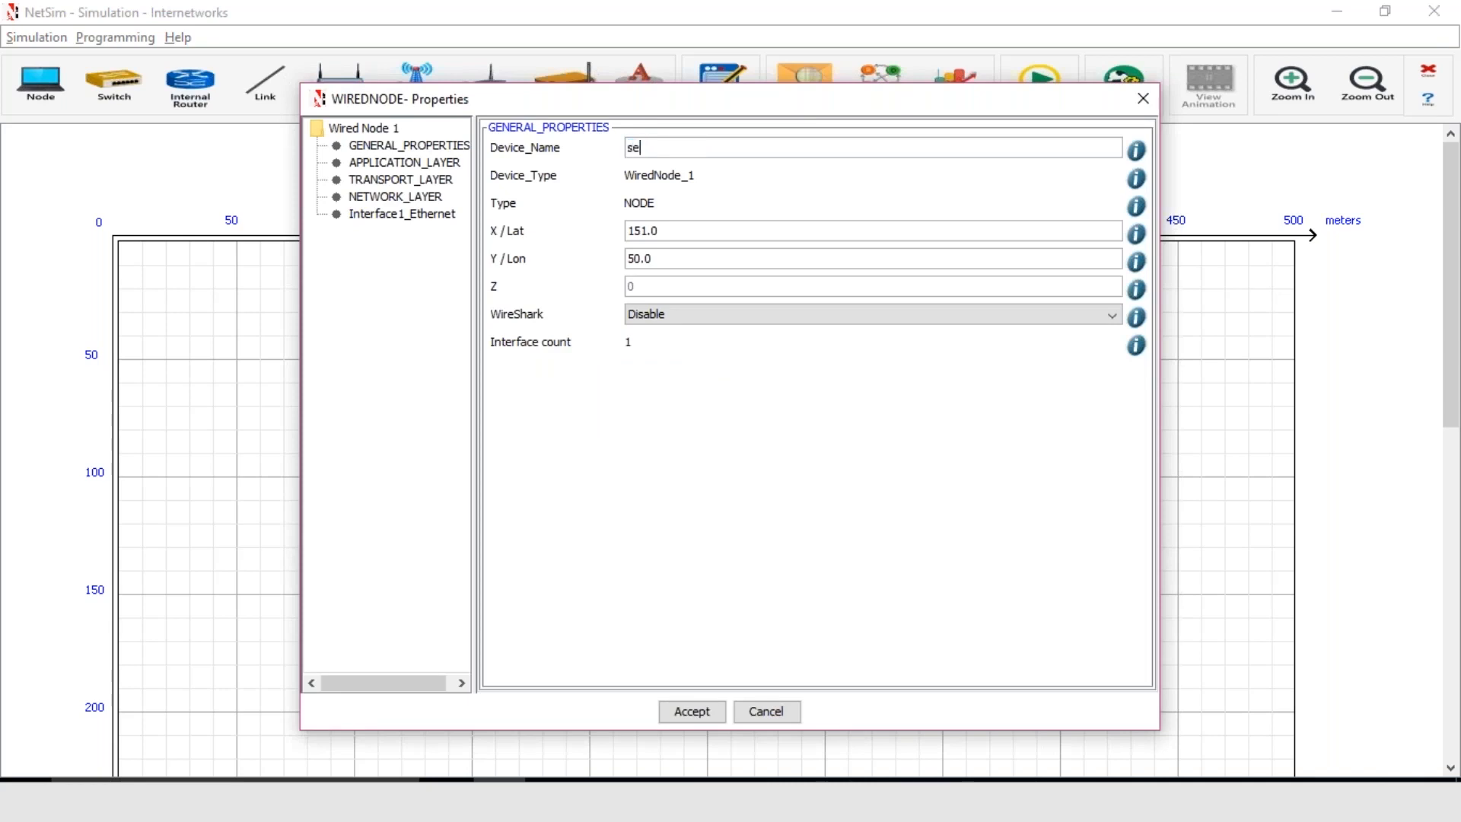
text(rver)
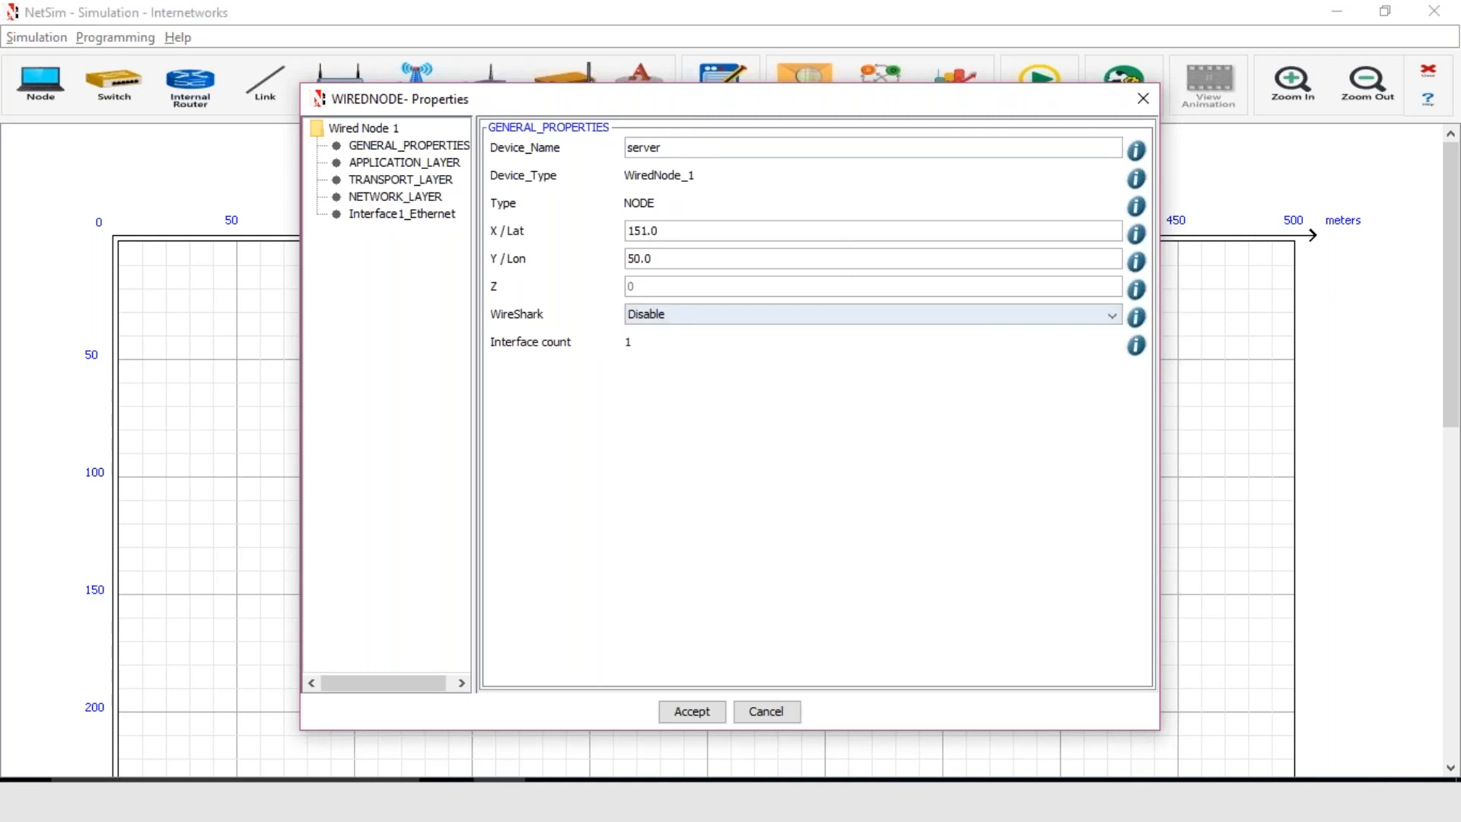
Disable UDP in the server's transport layer, review its network layer and Ethernet interface settings, and accept the properties.
click(408, 183)
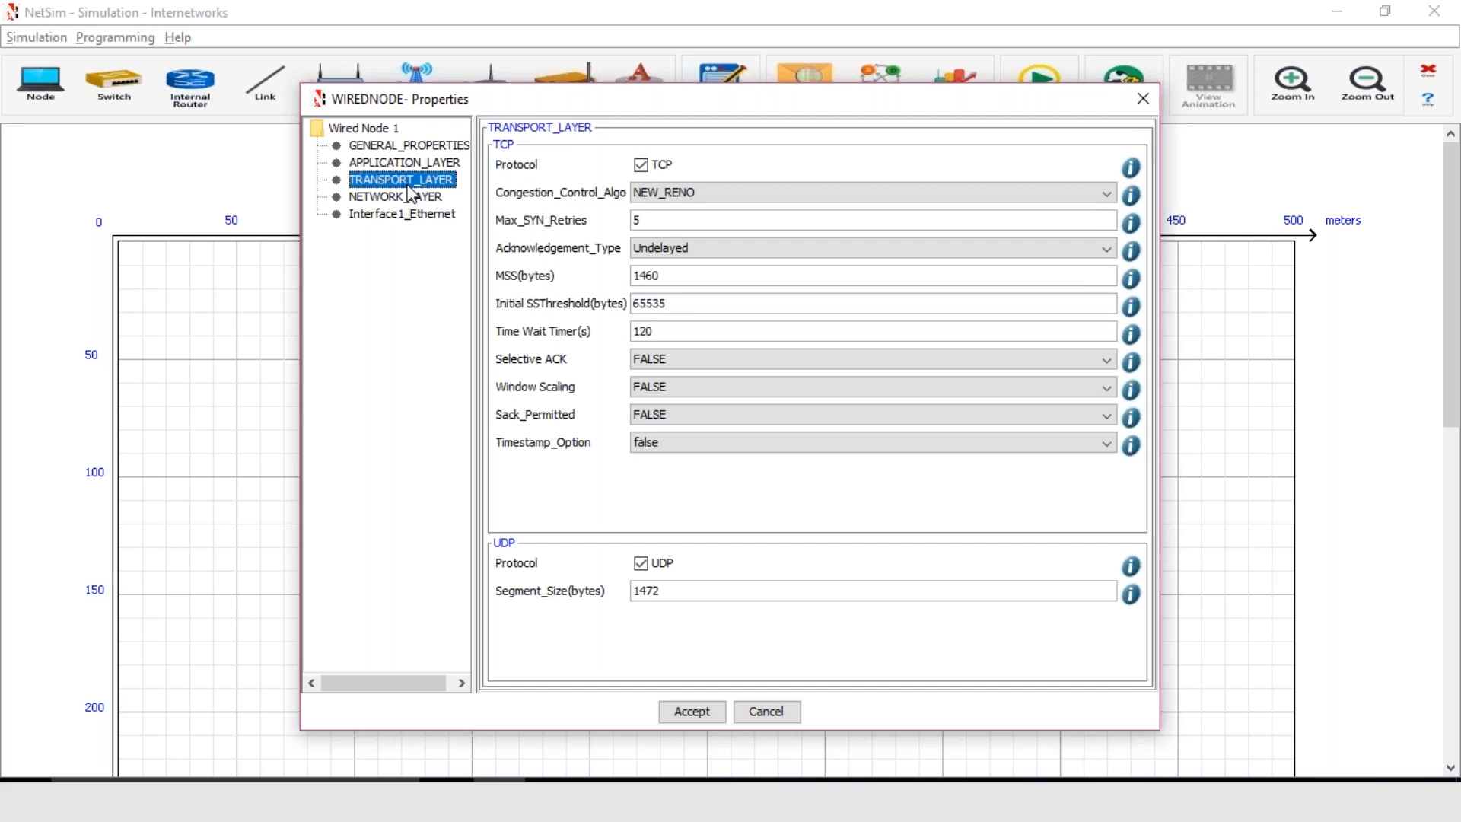
click(641, 564)
click(397, 200)
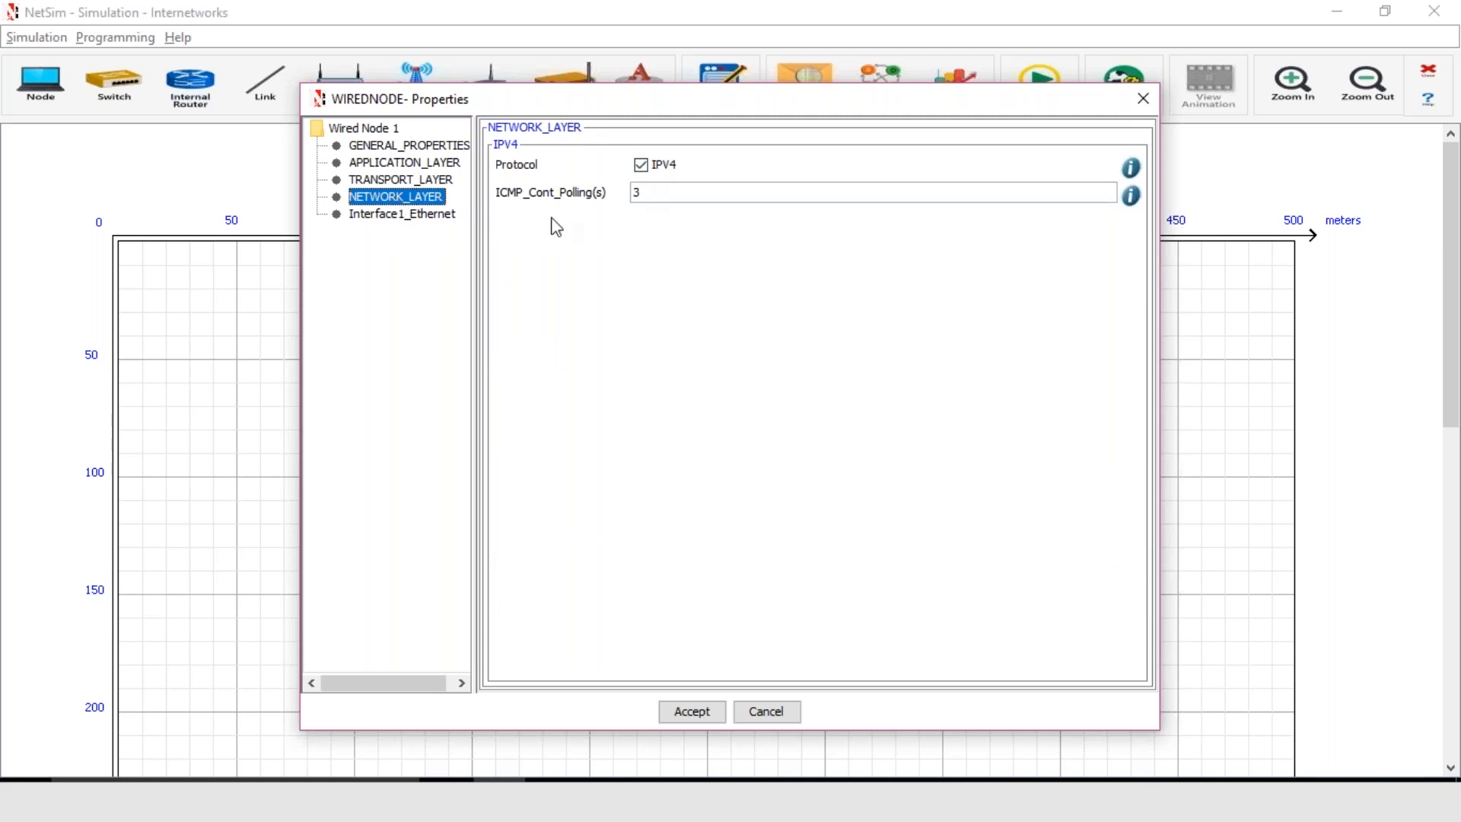
click(432, 220)
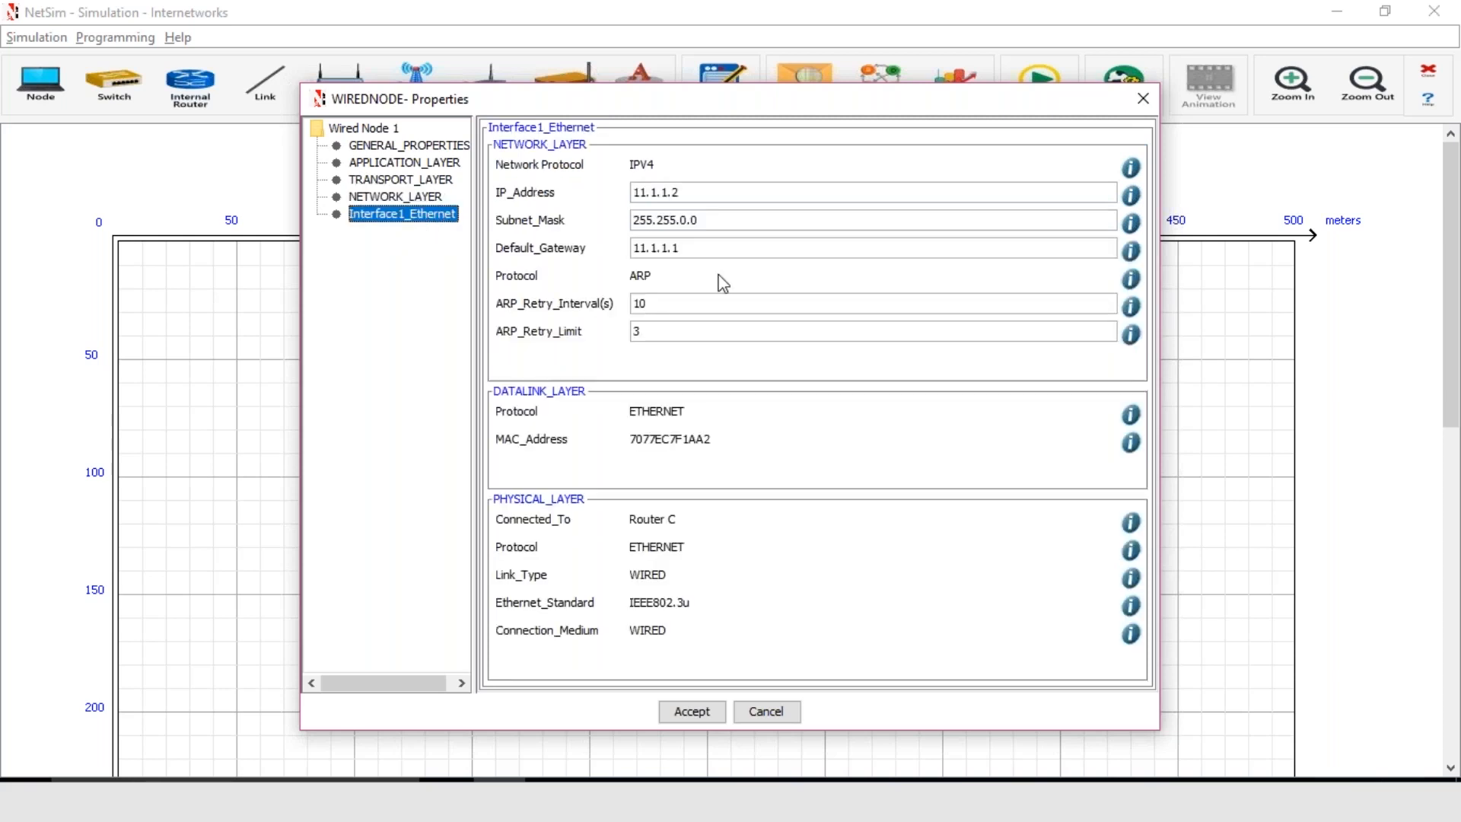
click(689, 716)
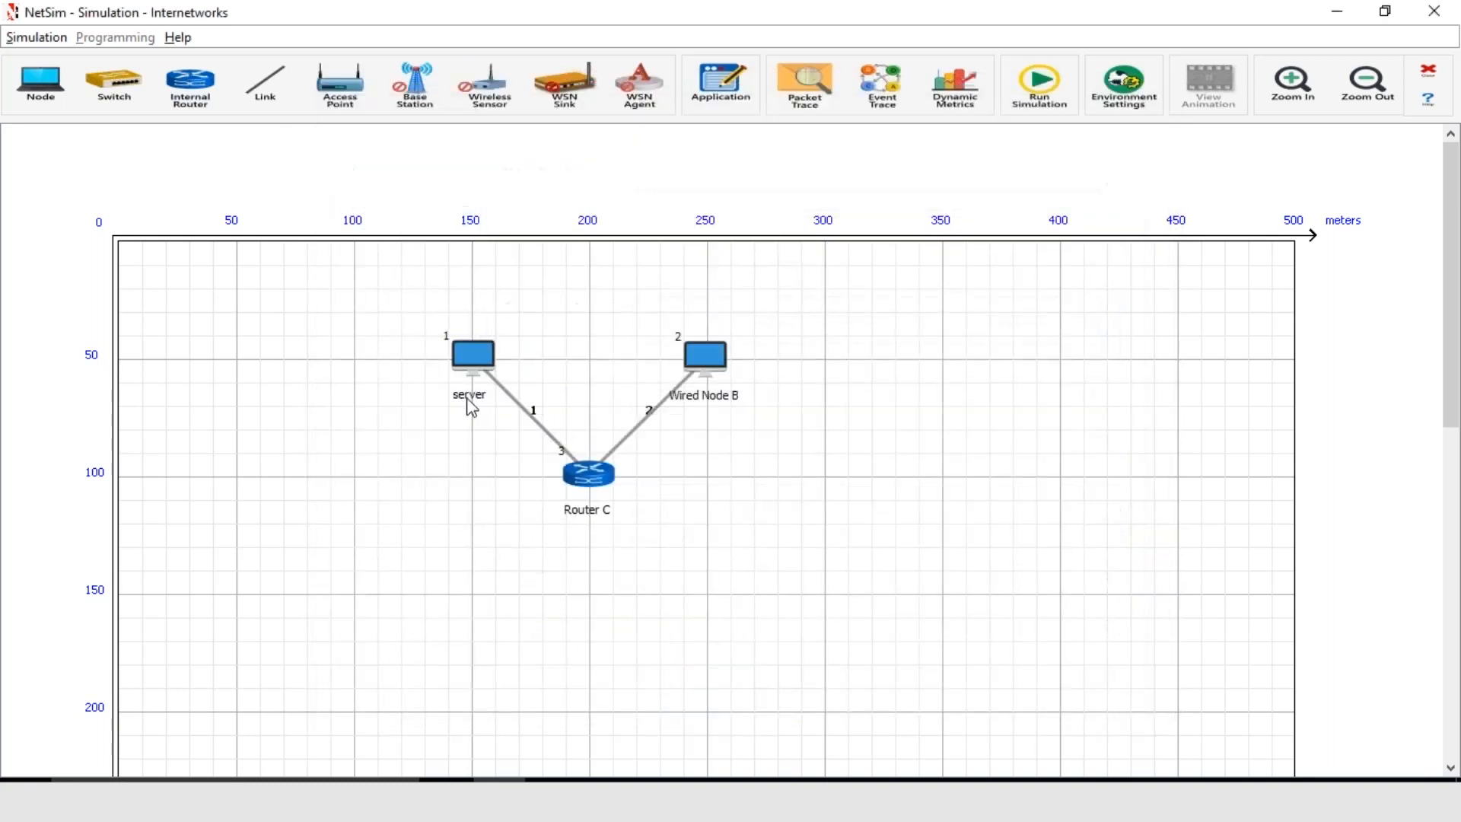
Rename Wired Node B to "client" and set its WireShark option to Online.
right_click(703, 366)
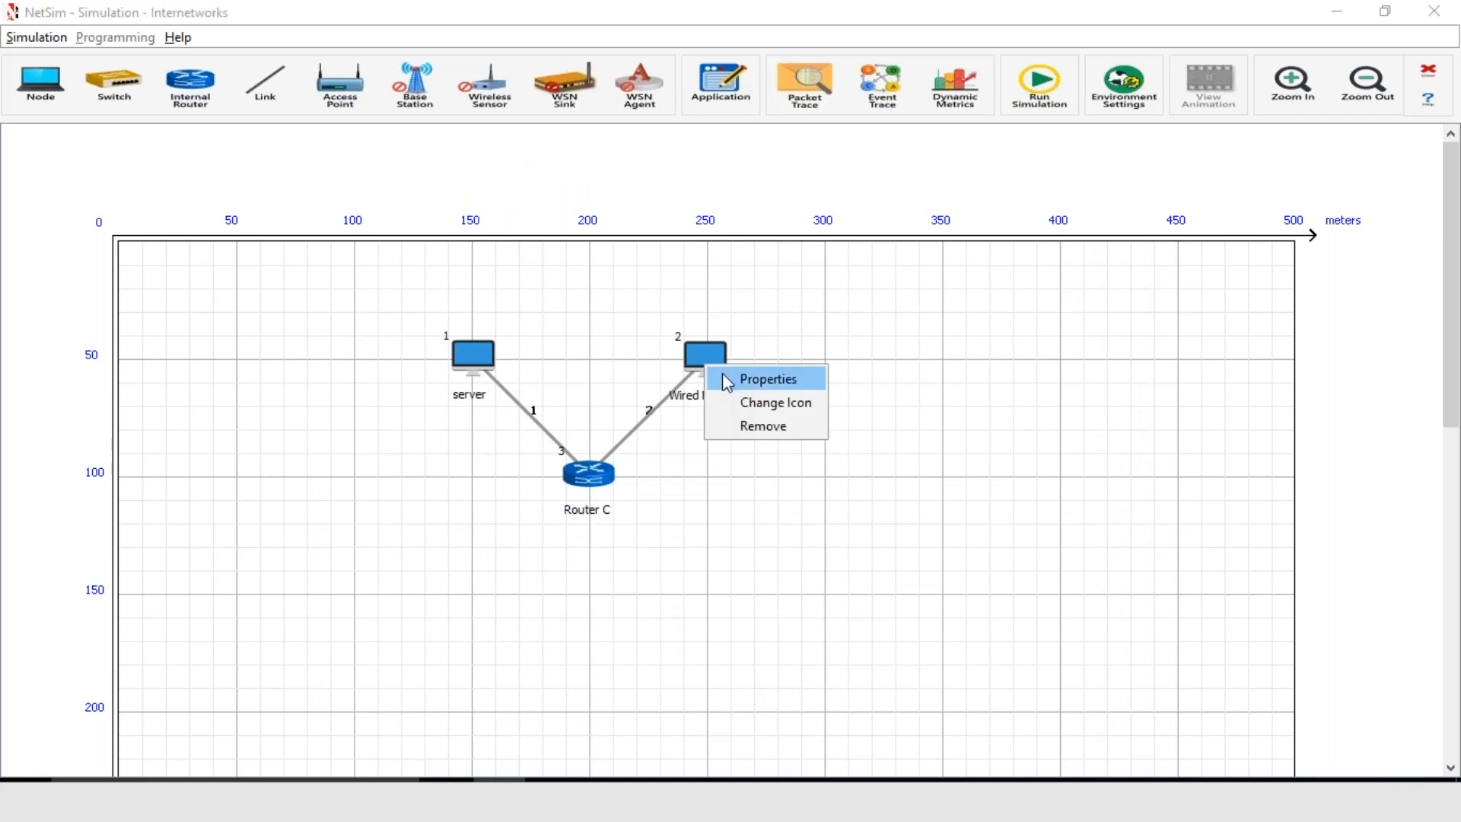
click(767, 379)
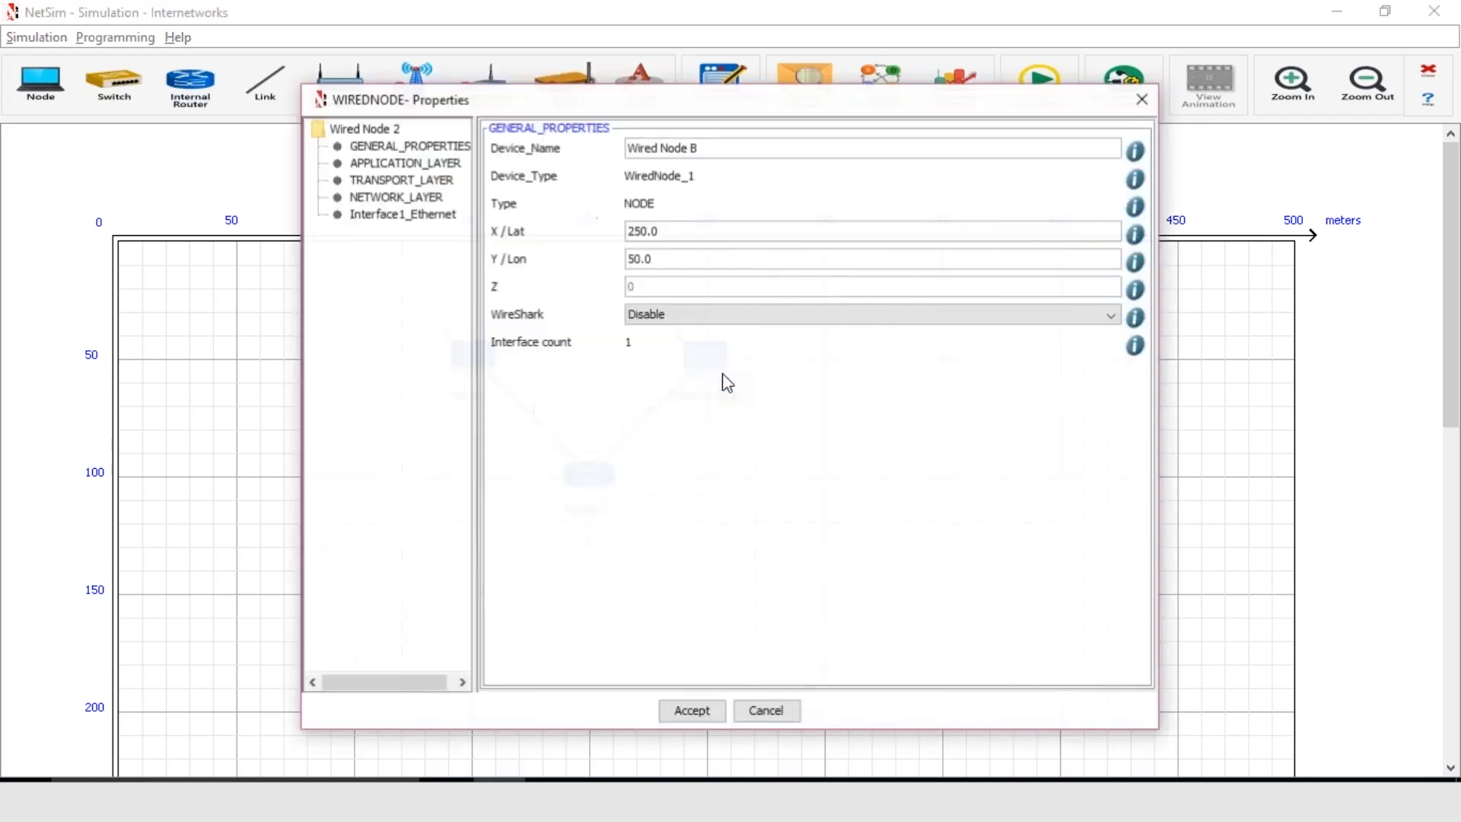
triple_click(659, 147)
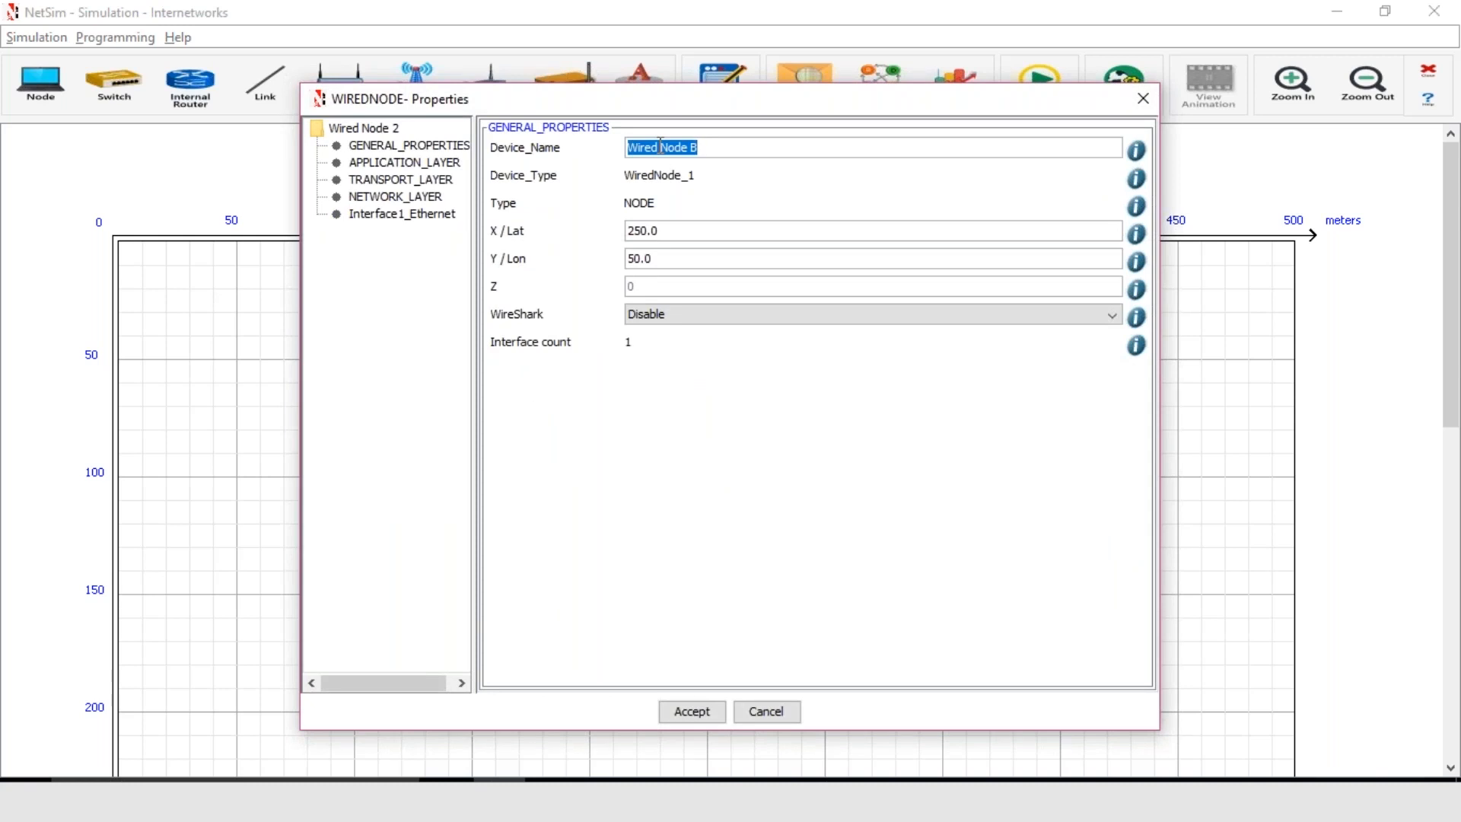
text(client)
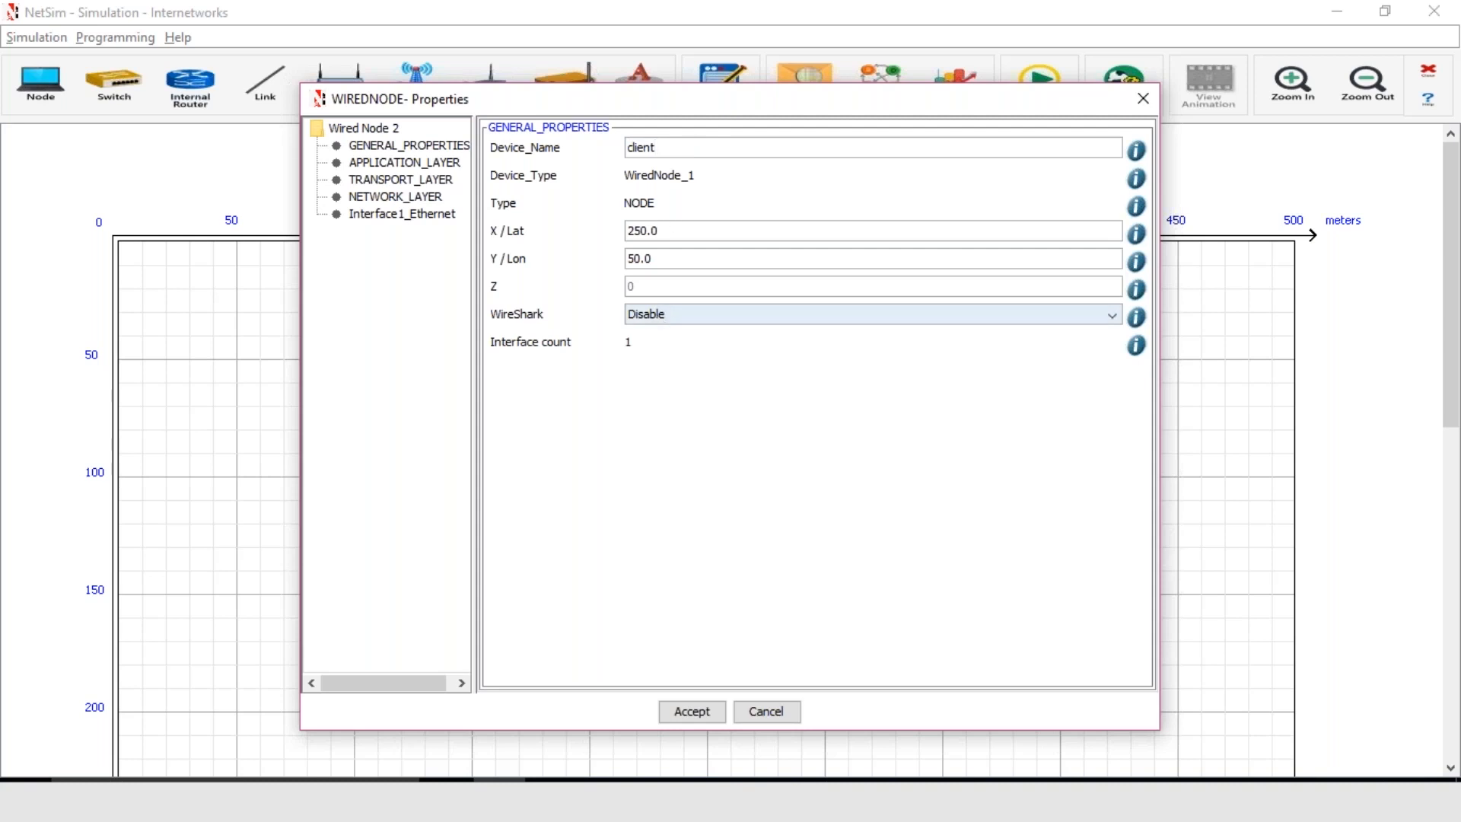
click(674, 314)
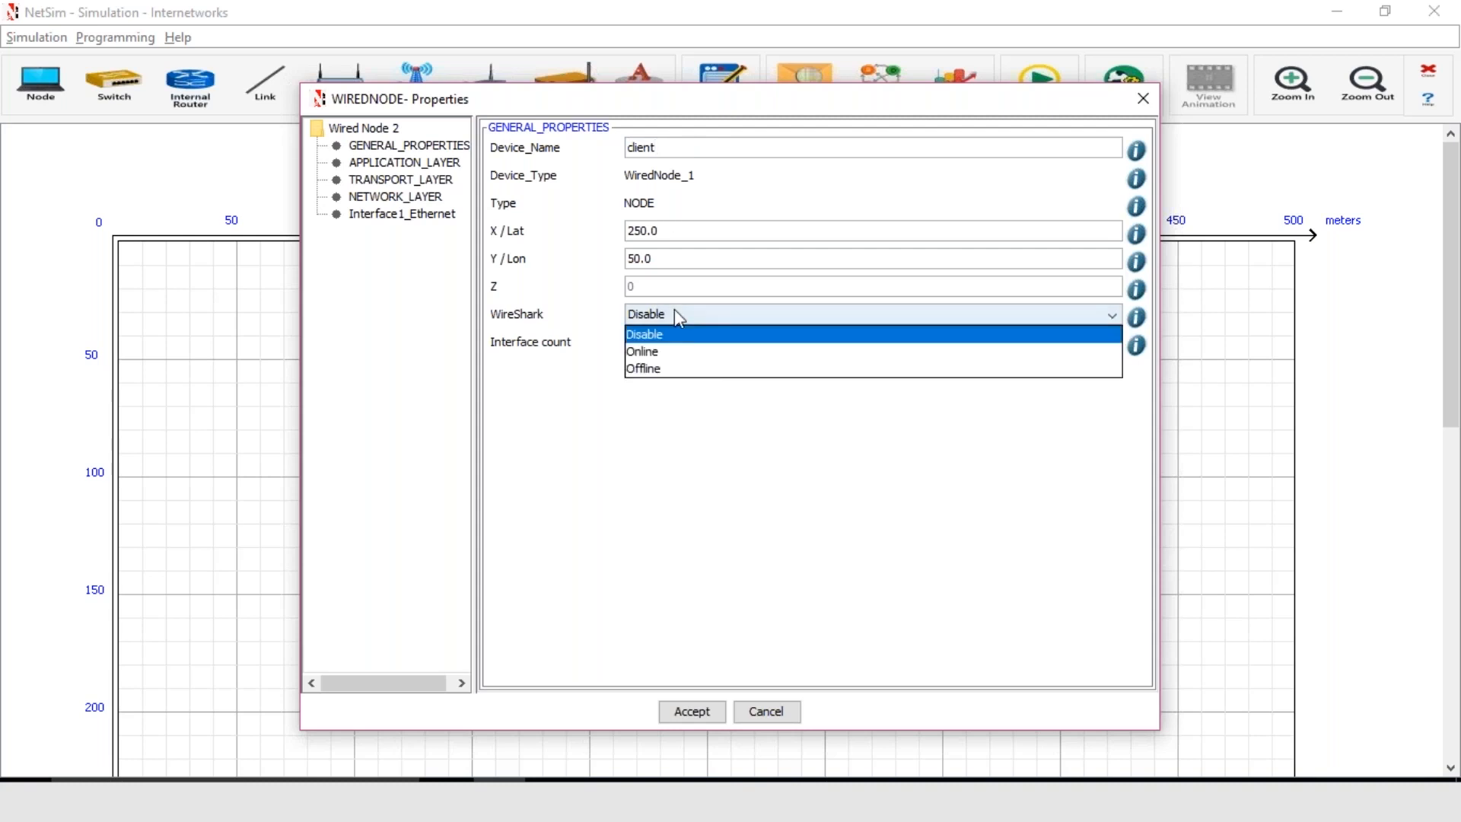
click(682, 353)
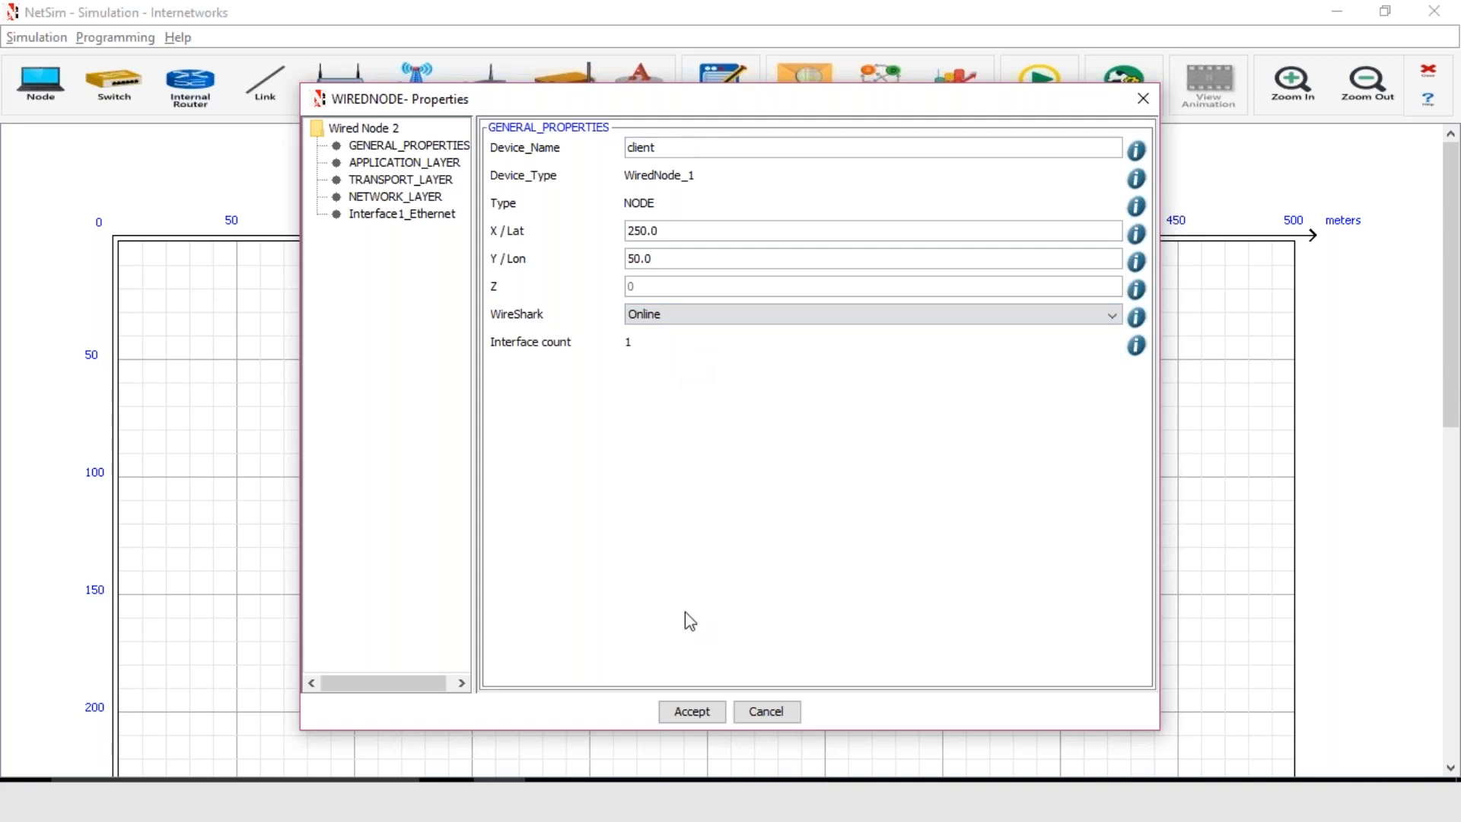
Disable UDP in the client's transport layer, check its network layer and Ethernet interface settings, and accept the properties.
click(395, 181)
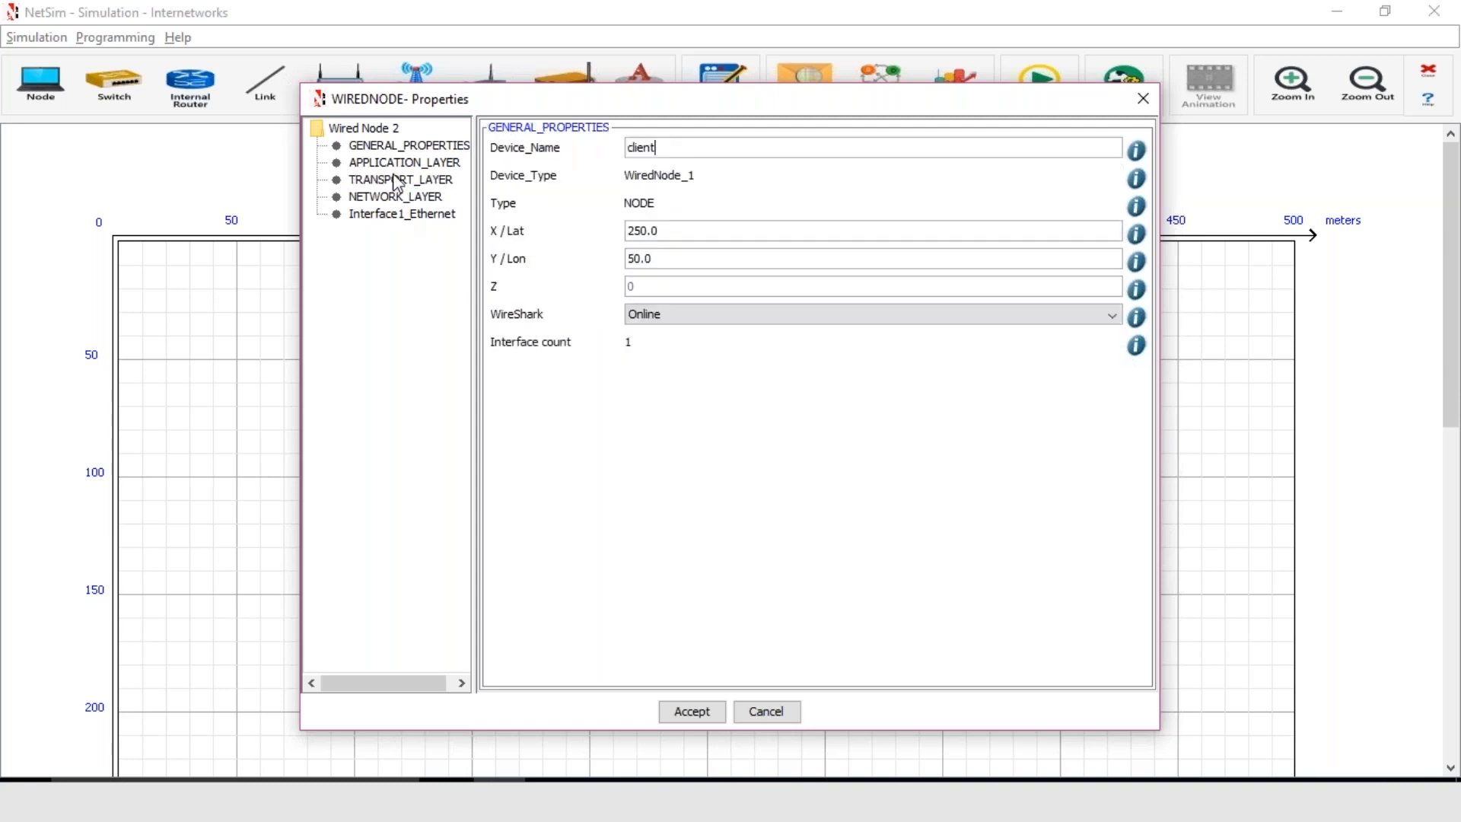
click(394, 180)
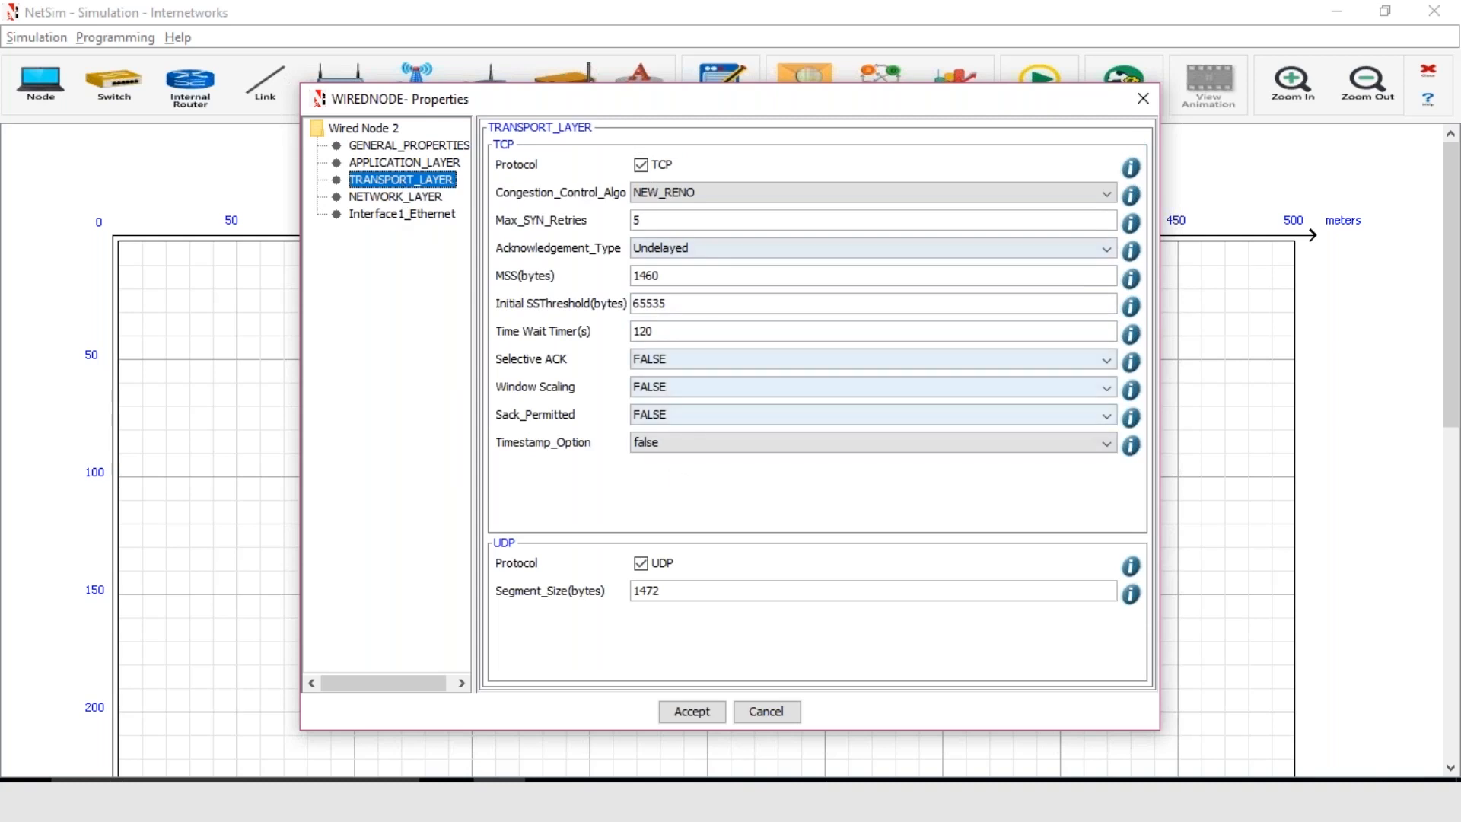
click(642, 564)
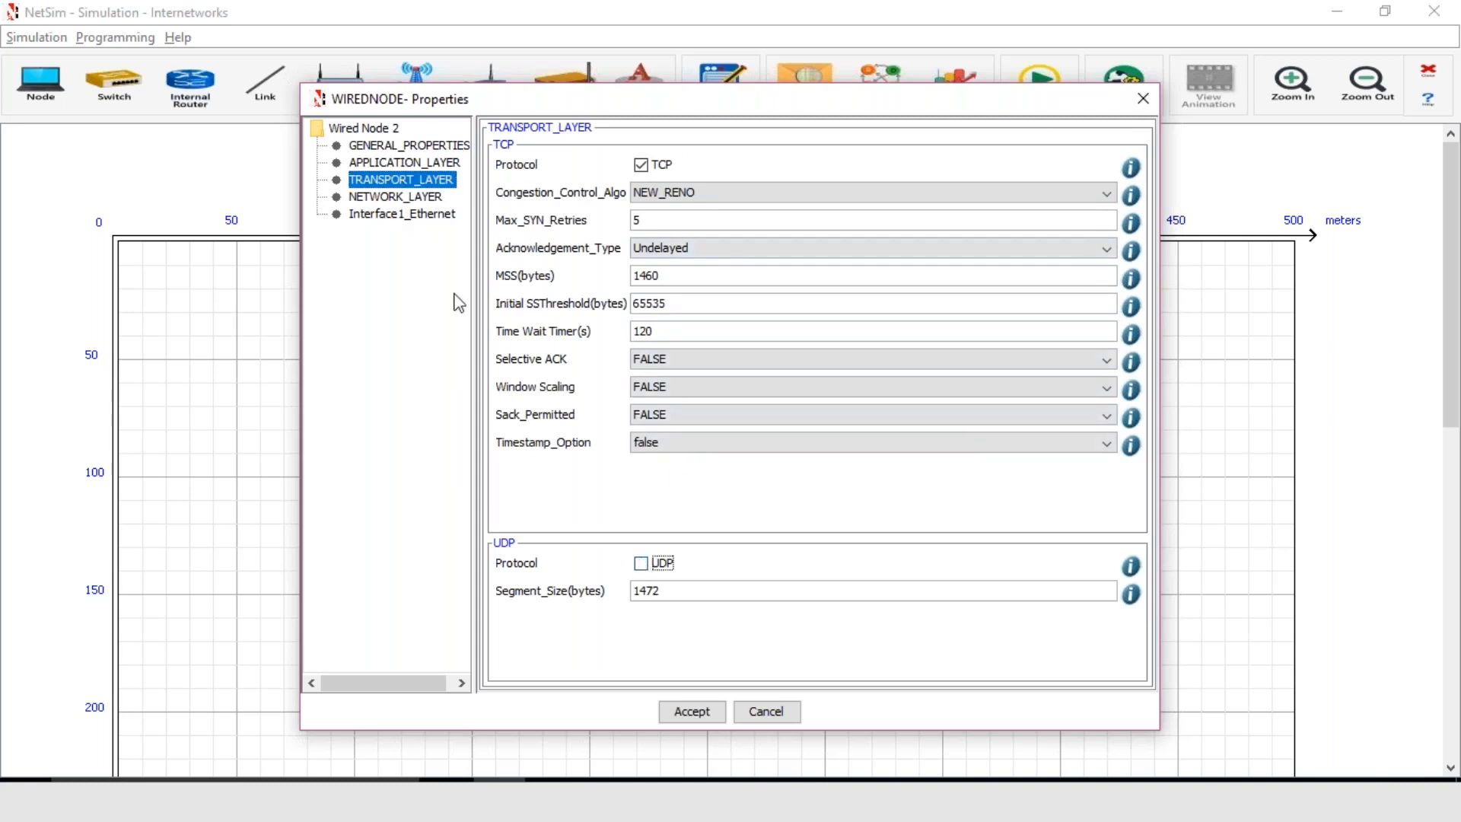
click(421, 198)
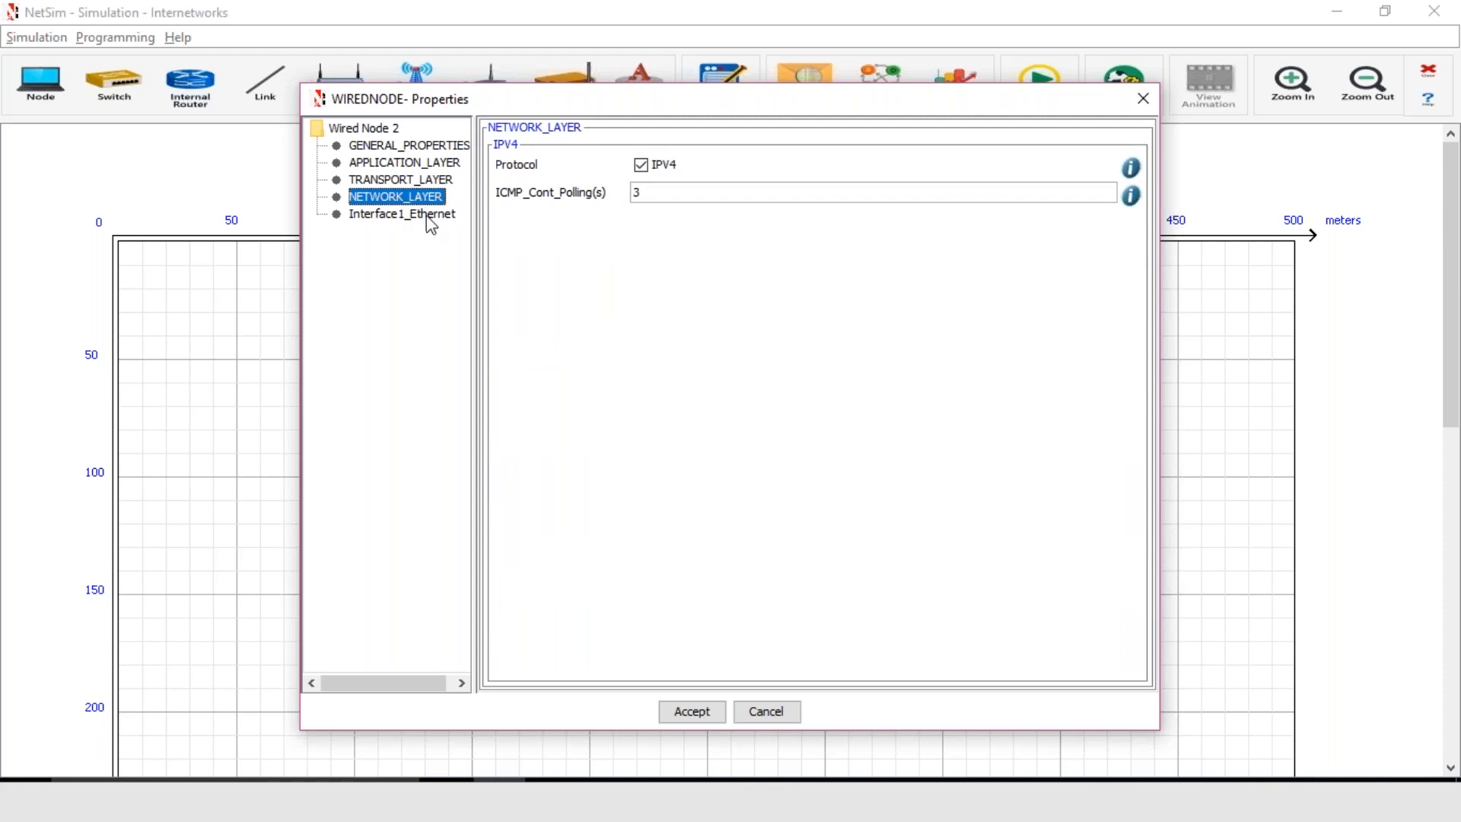
click(428, 217)
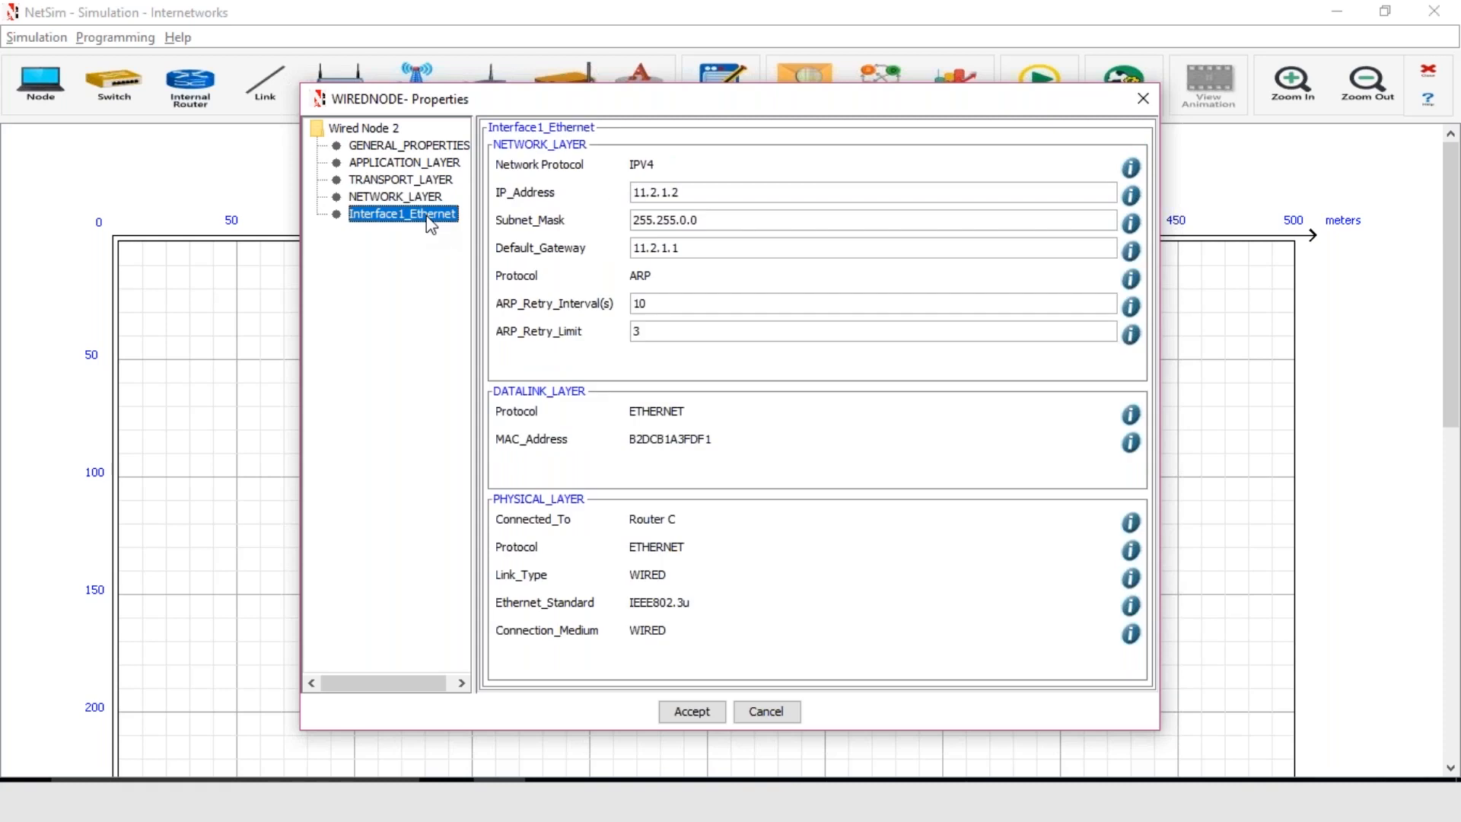
click(692, 712)
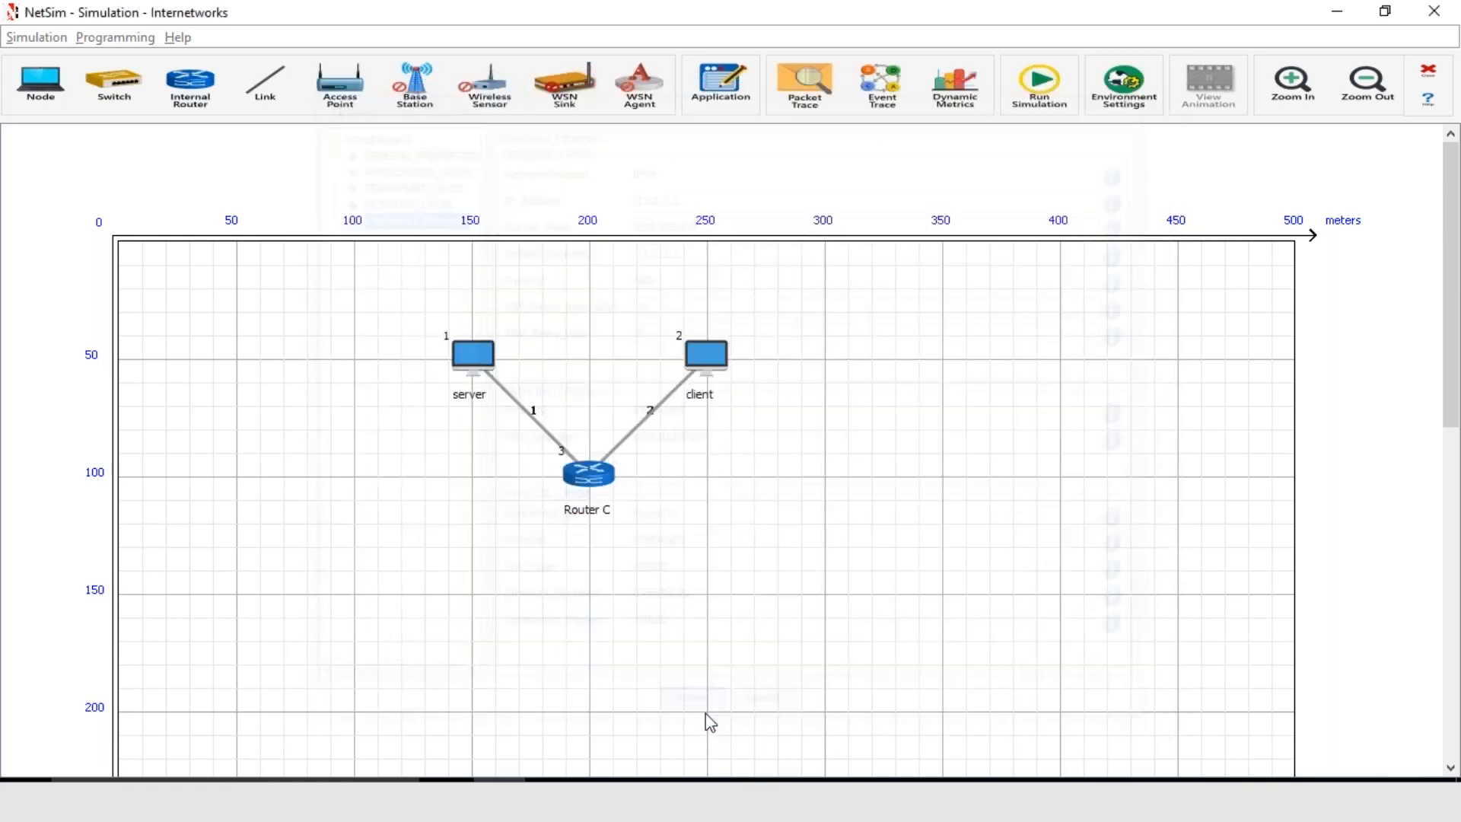
Disable UDP in Router C's transport layer and accept the router properties.
right_click(589, 472)
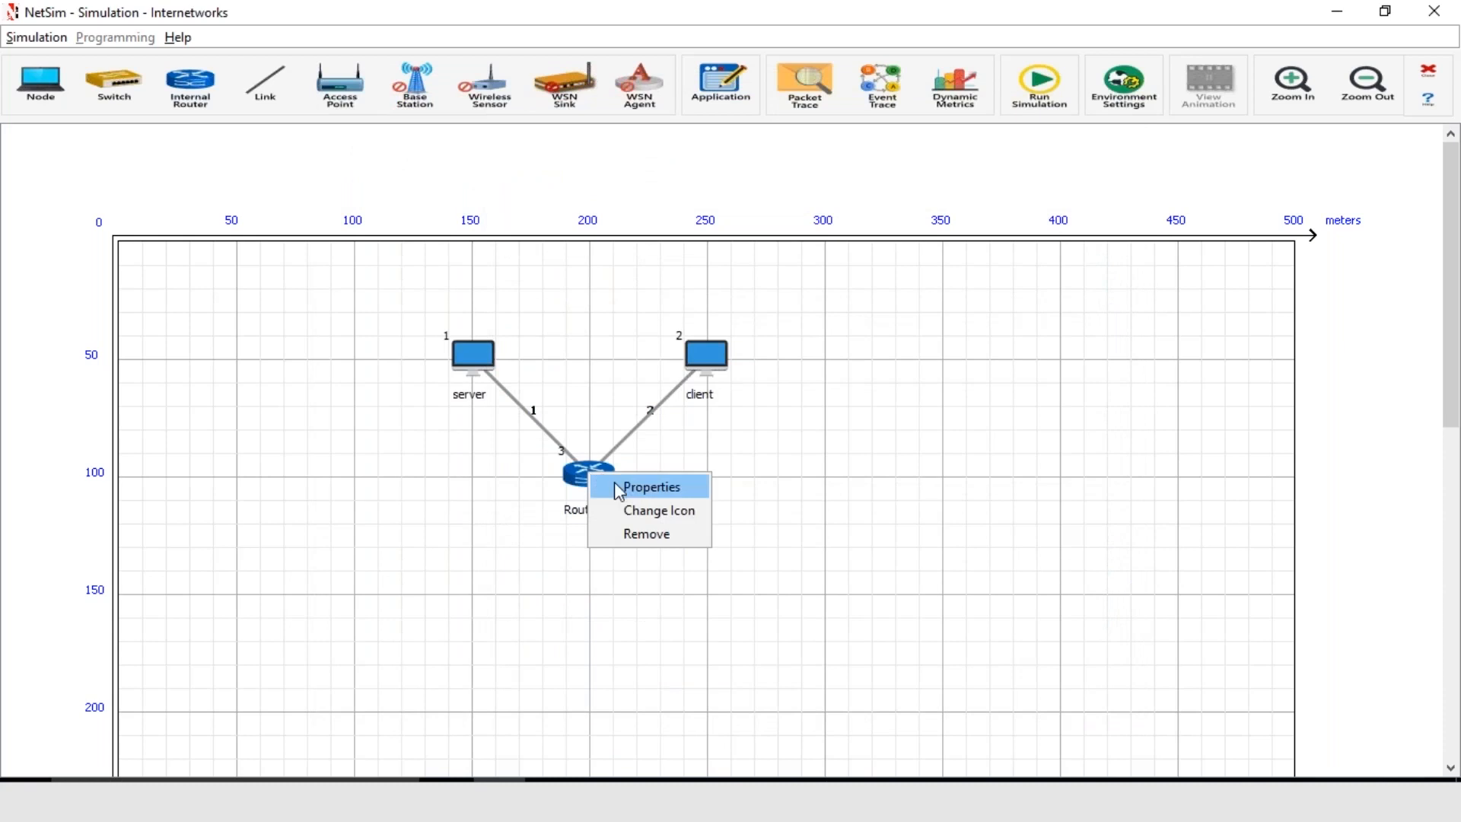
click(614, 482)
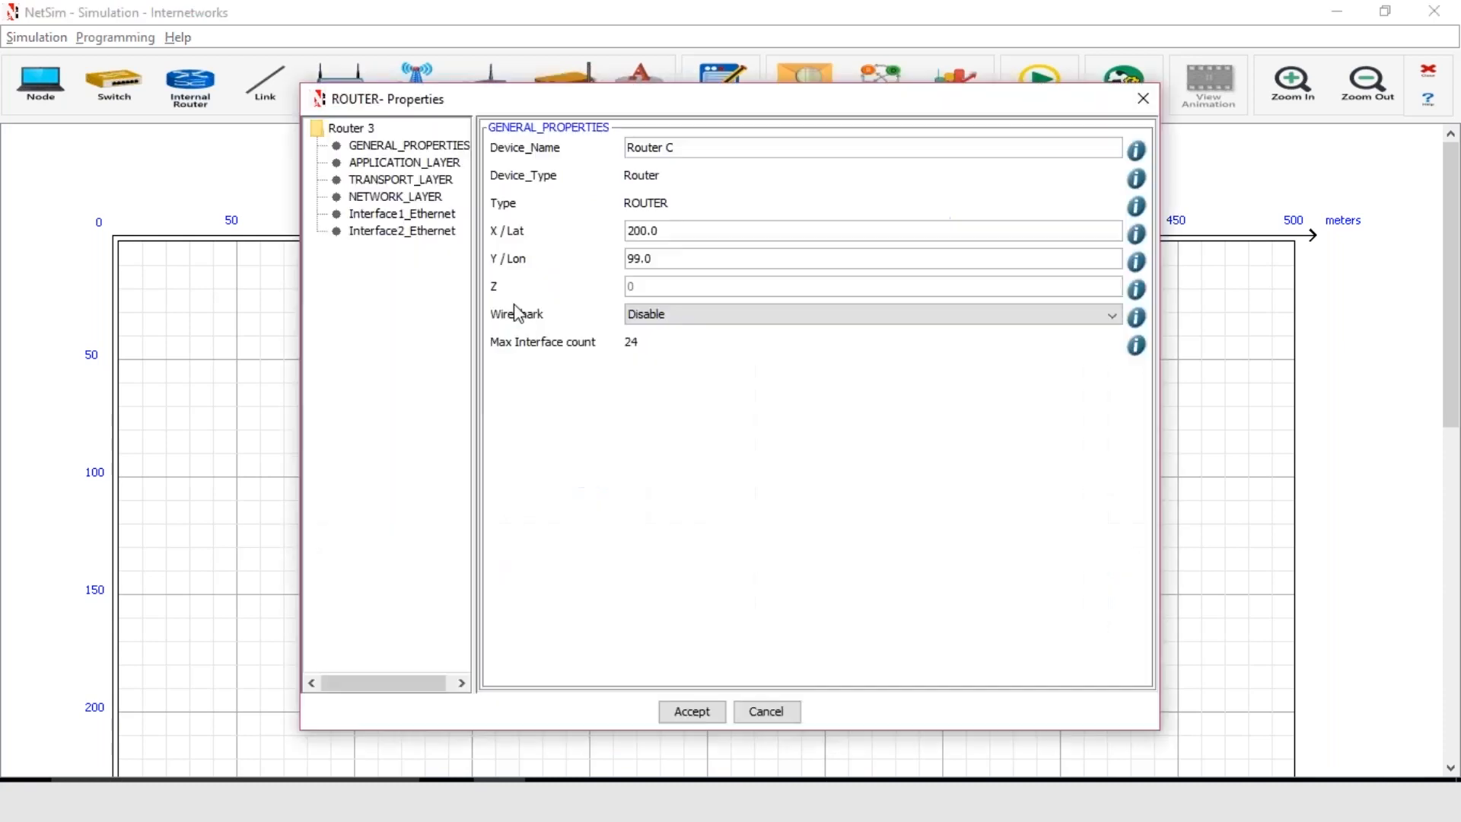
click(422, 181)
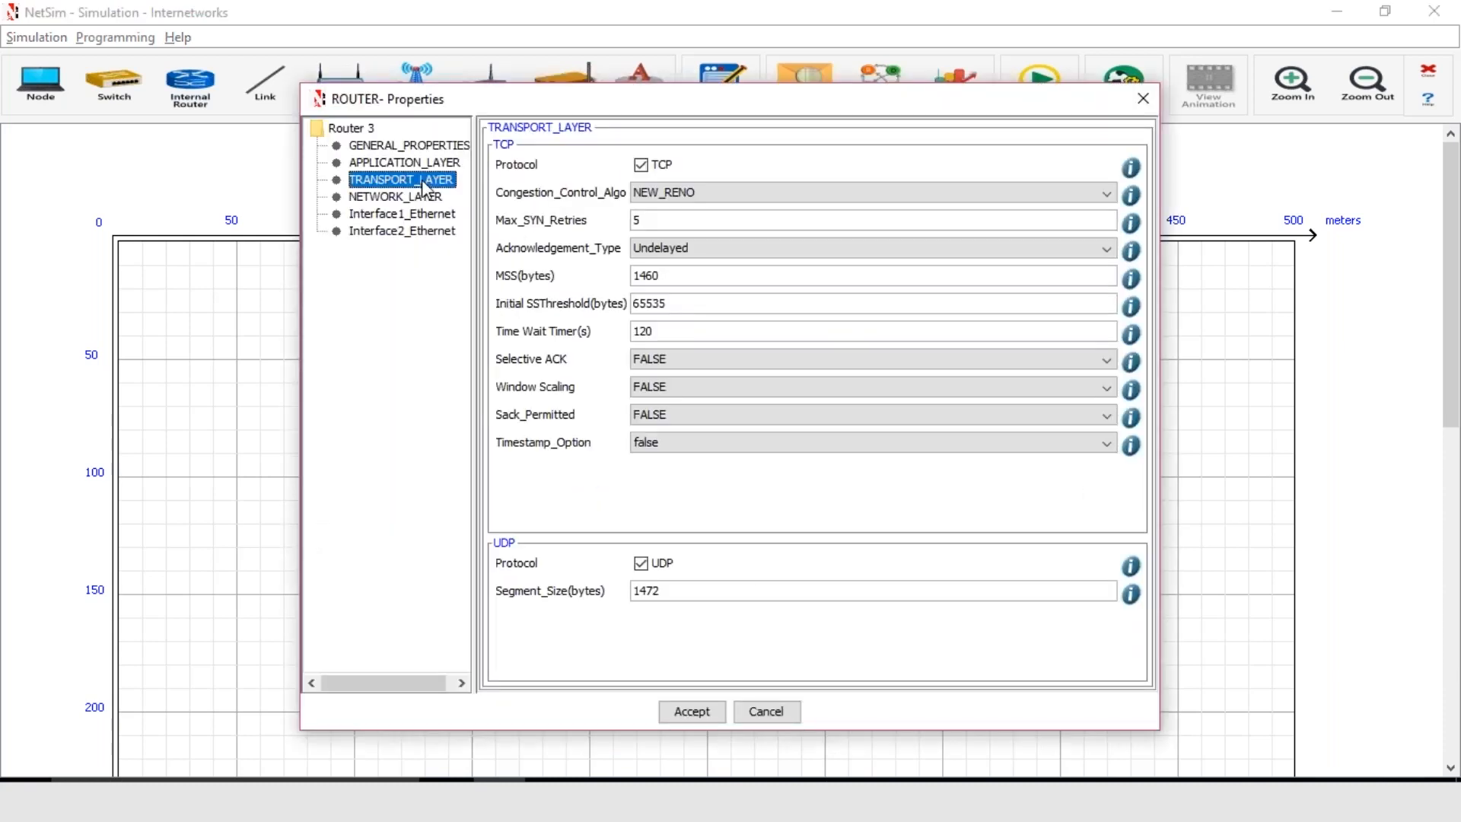
click(642, 564)
click(680, 715)
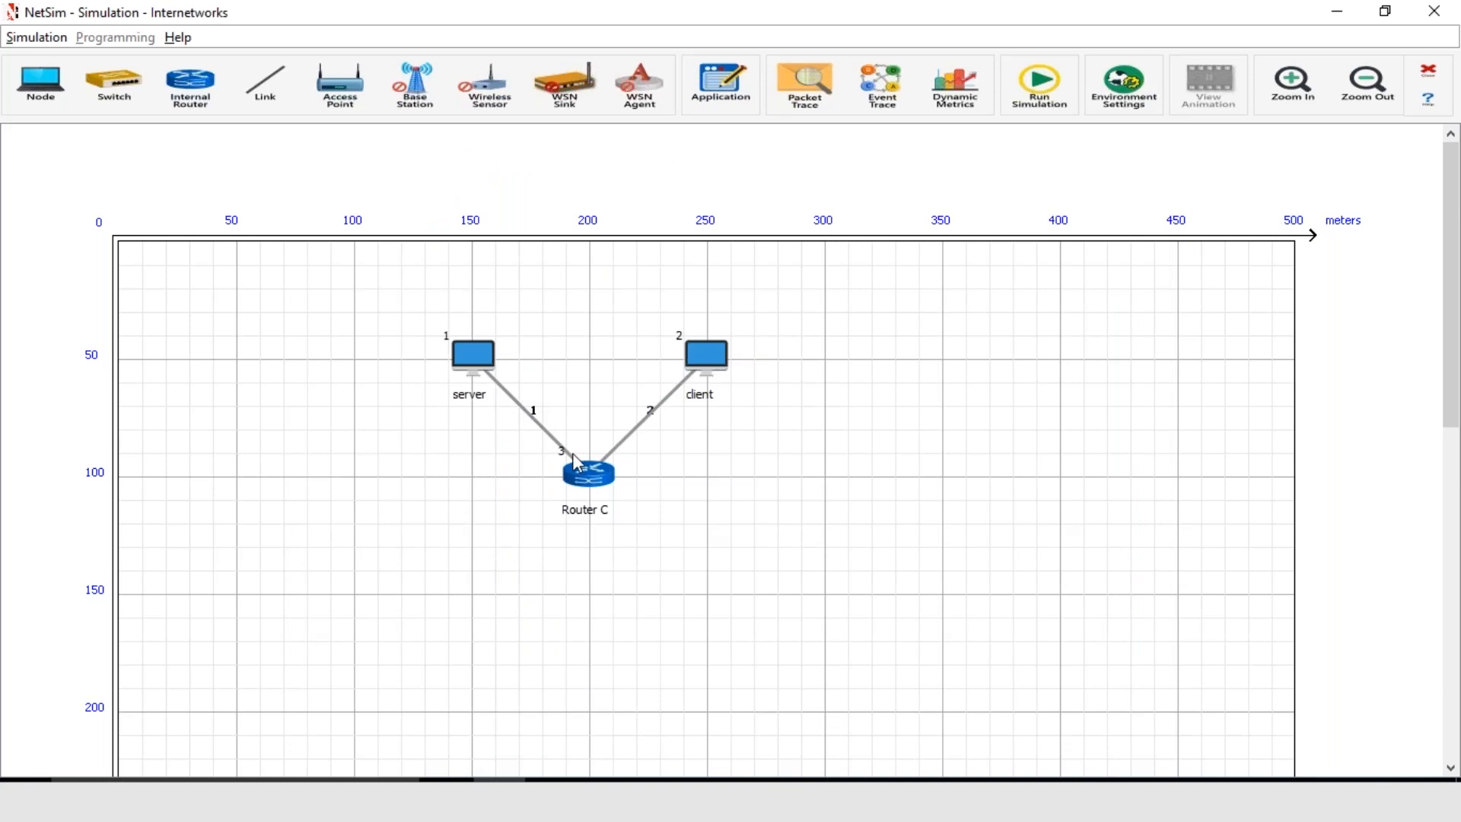
Set Wired Link 1's max uplink speed to 10 Mbps and its uplink propagation delay to 100000 microseconds, and accept the properties.
right_click(529, 417)
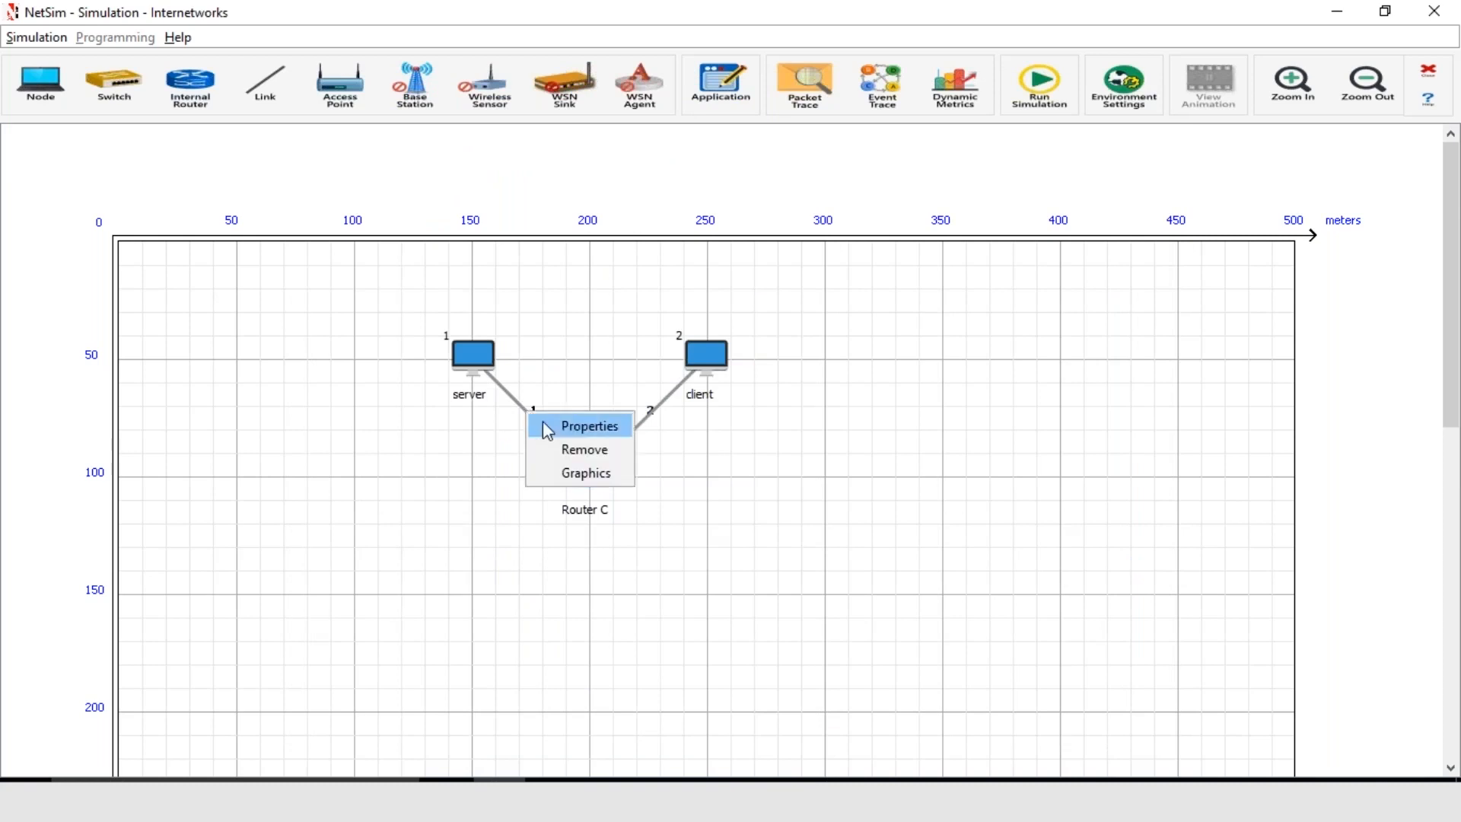
click(545, 427)
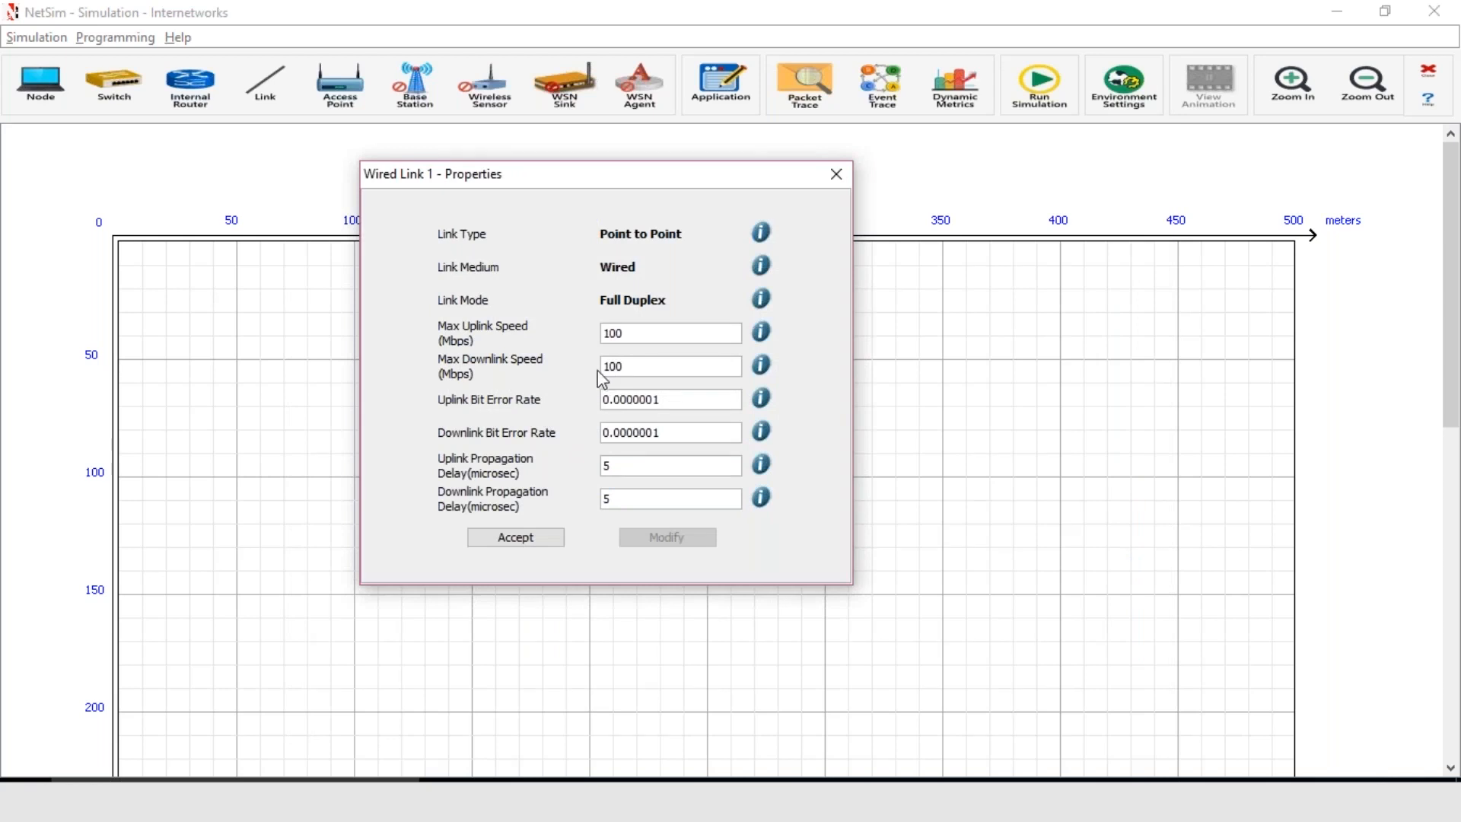
click(641, 329)
double_click(643, 330)
text(10)
click(653, 463)
double_click(635, 470)
text(100000)
click(562, 538)
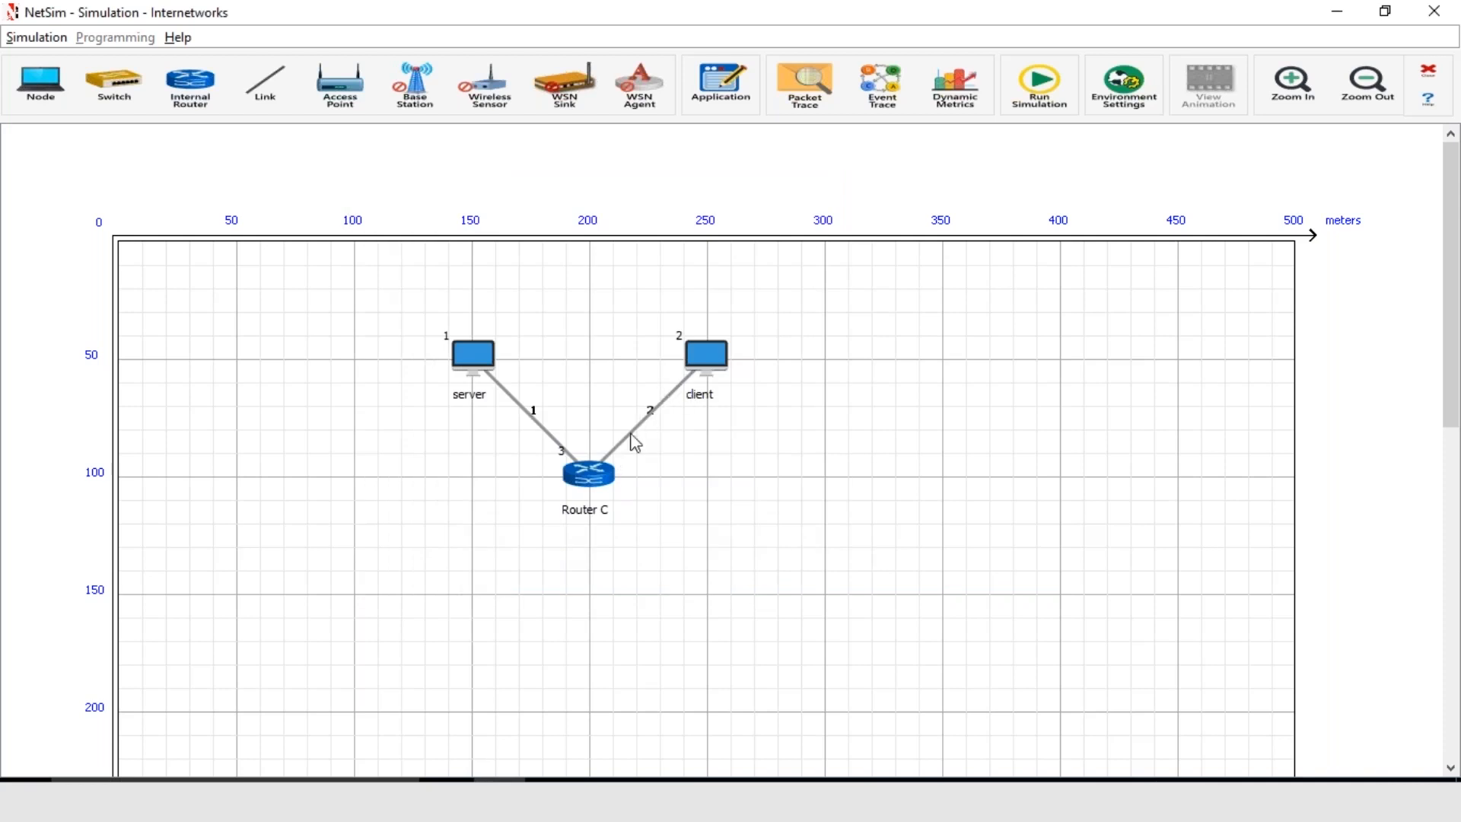
Set Wired Link 2's uplink propagation delay to 2 microseconds and accept the link properties.
right_click(659, 413)
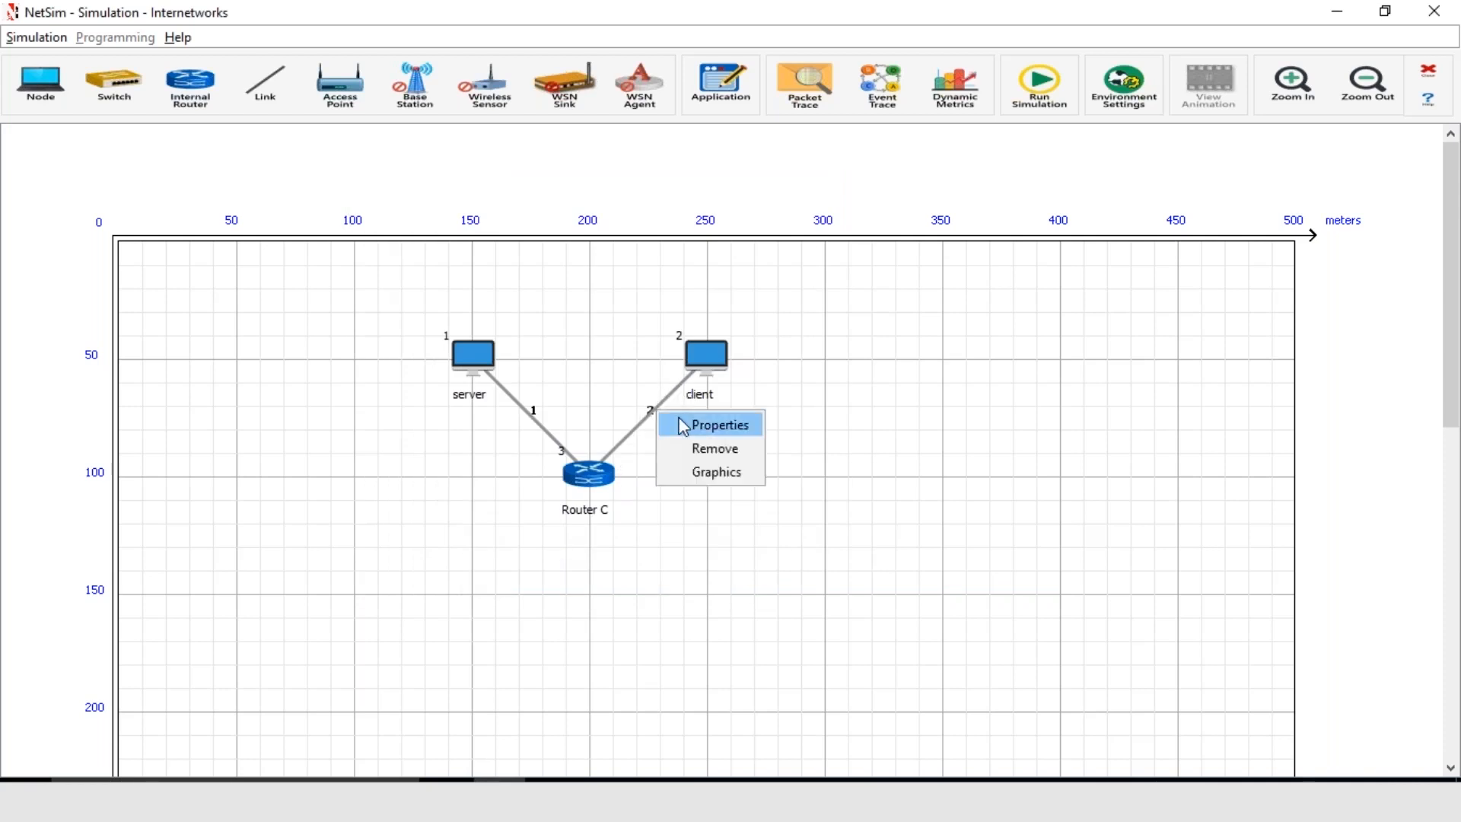
click(683, 425)
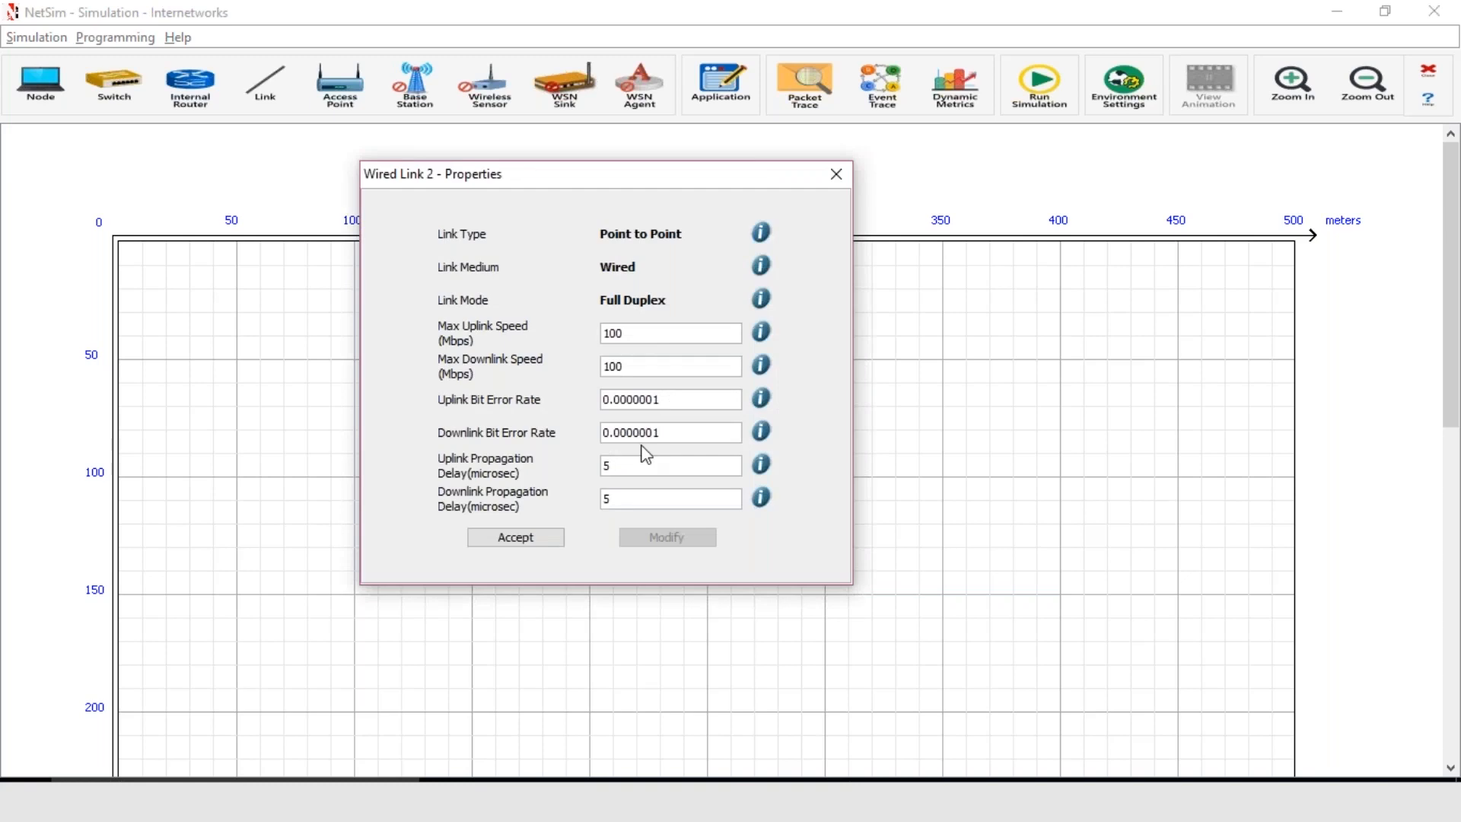
double_click(643, 466)
text(2)
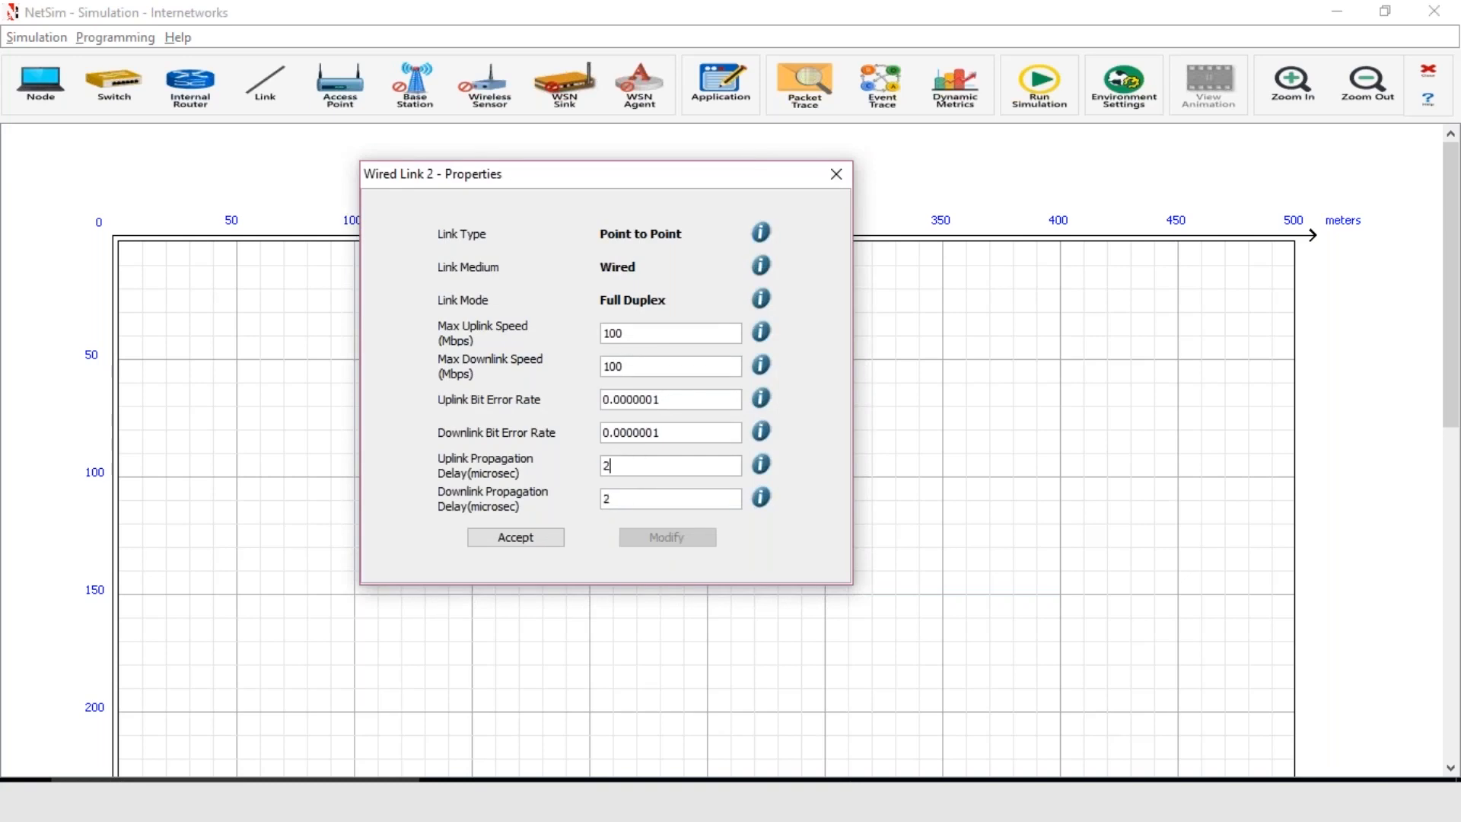
click(549, 539)
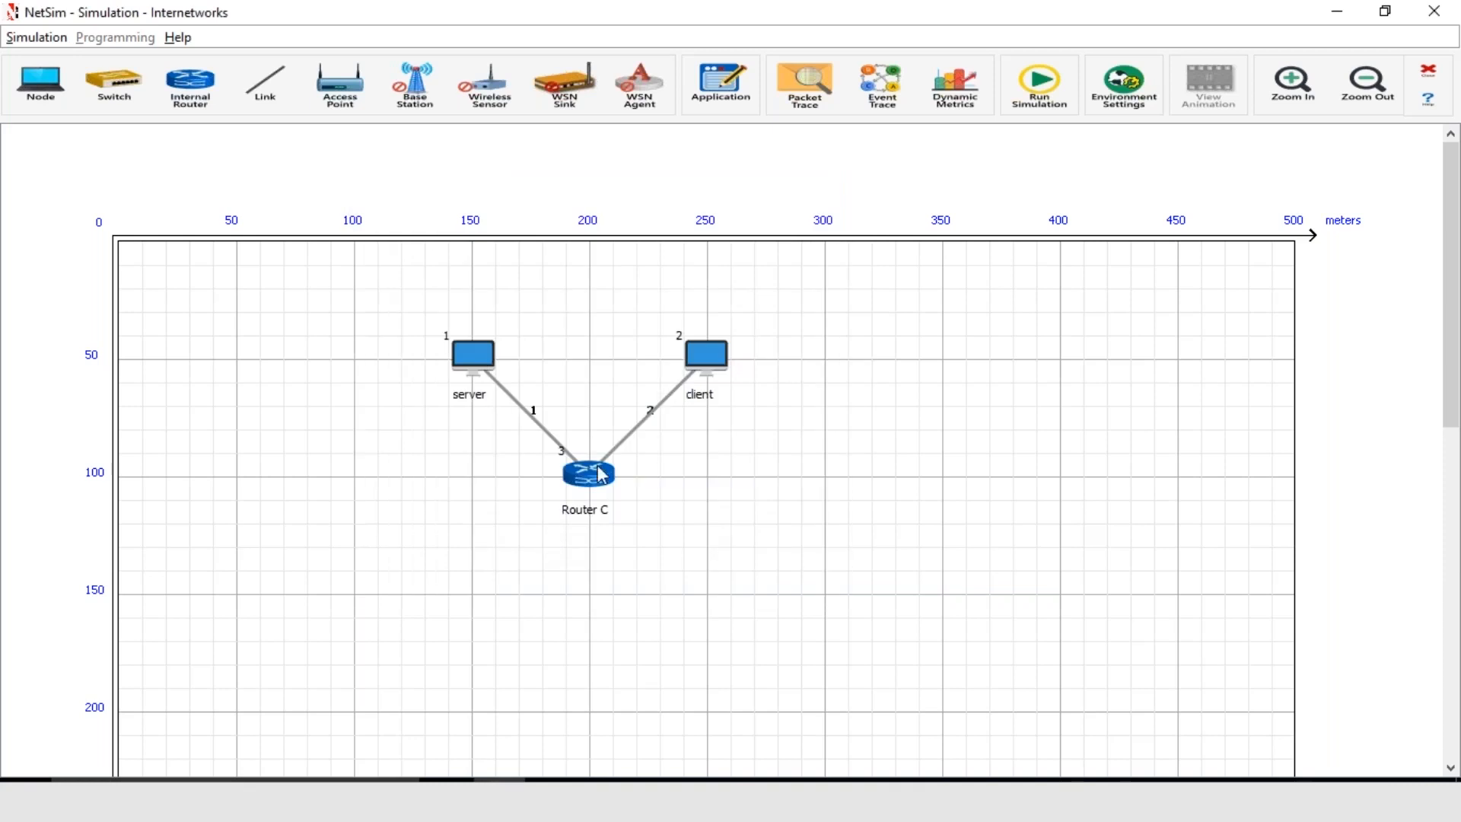
Add an application to the network and set its application type to FTP.
click(723, 97)
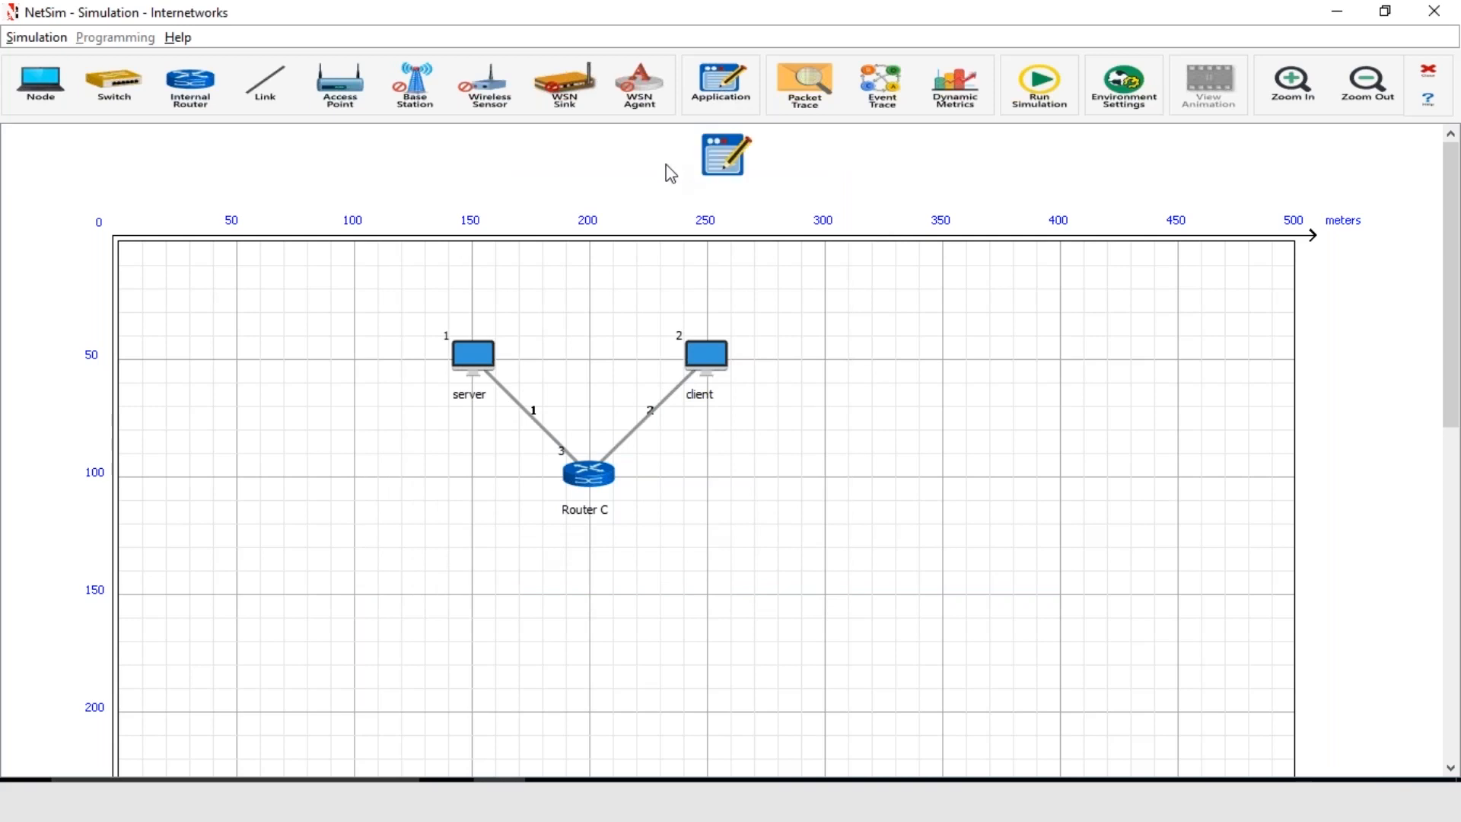
right_click(720, 169)
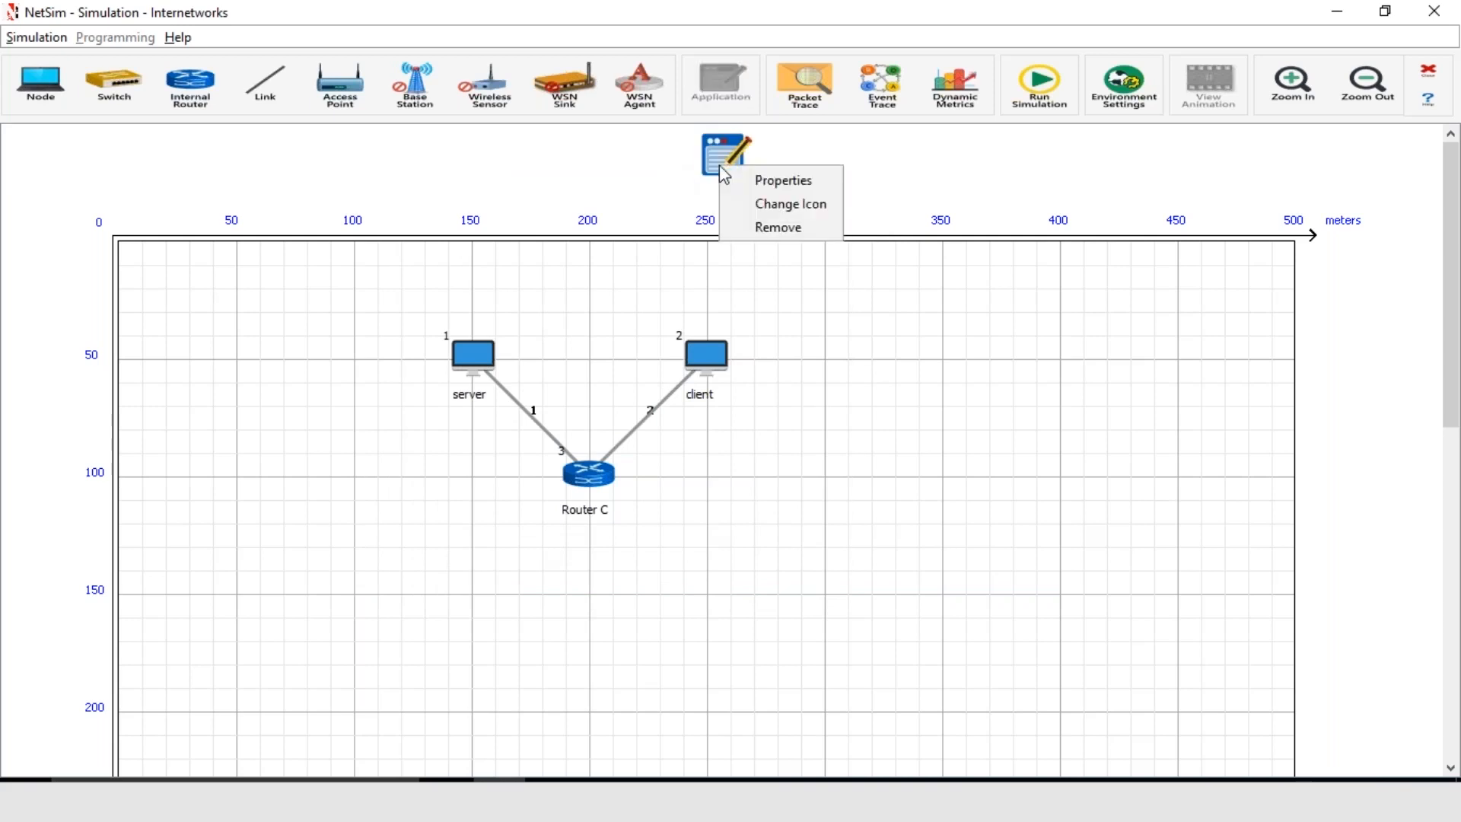
click(741, 180)
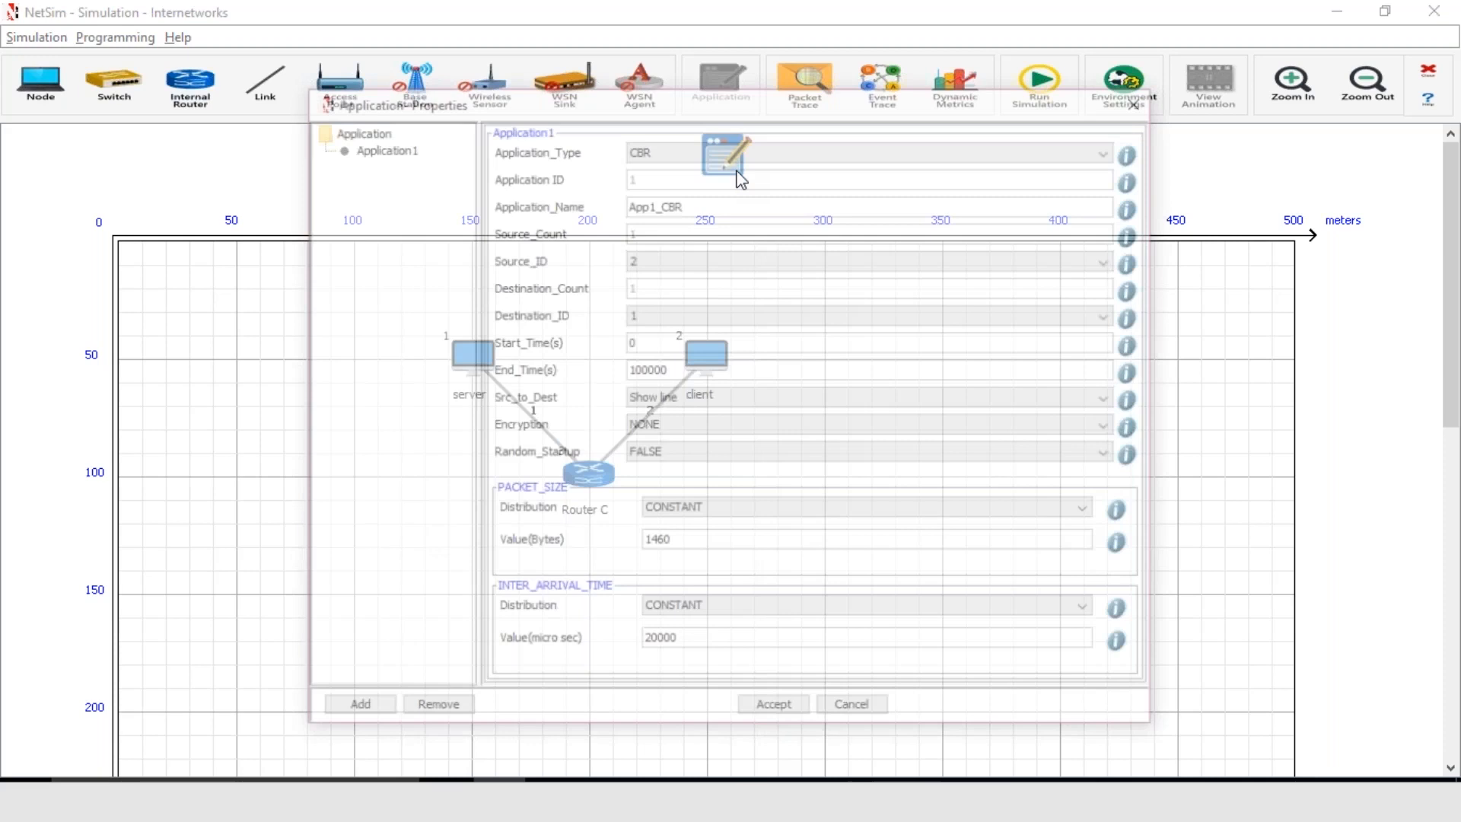
click(686, 152)
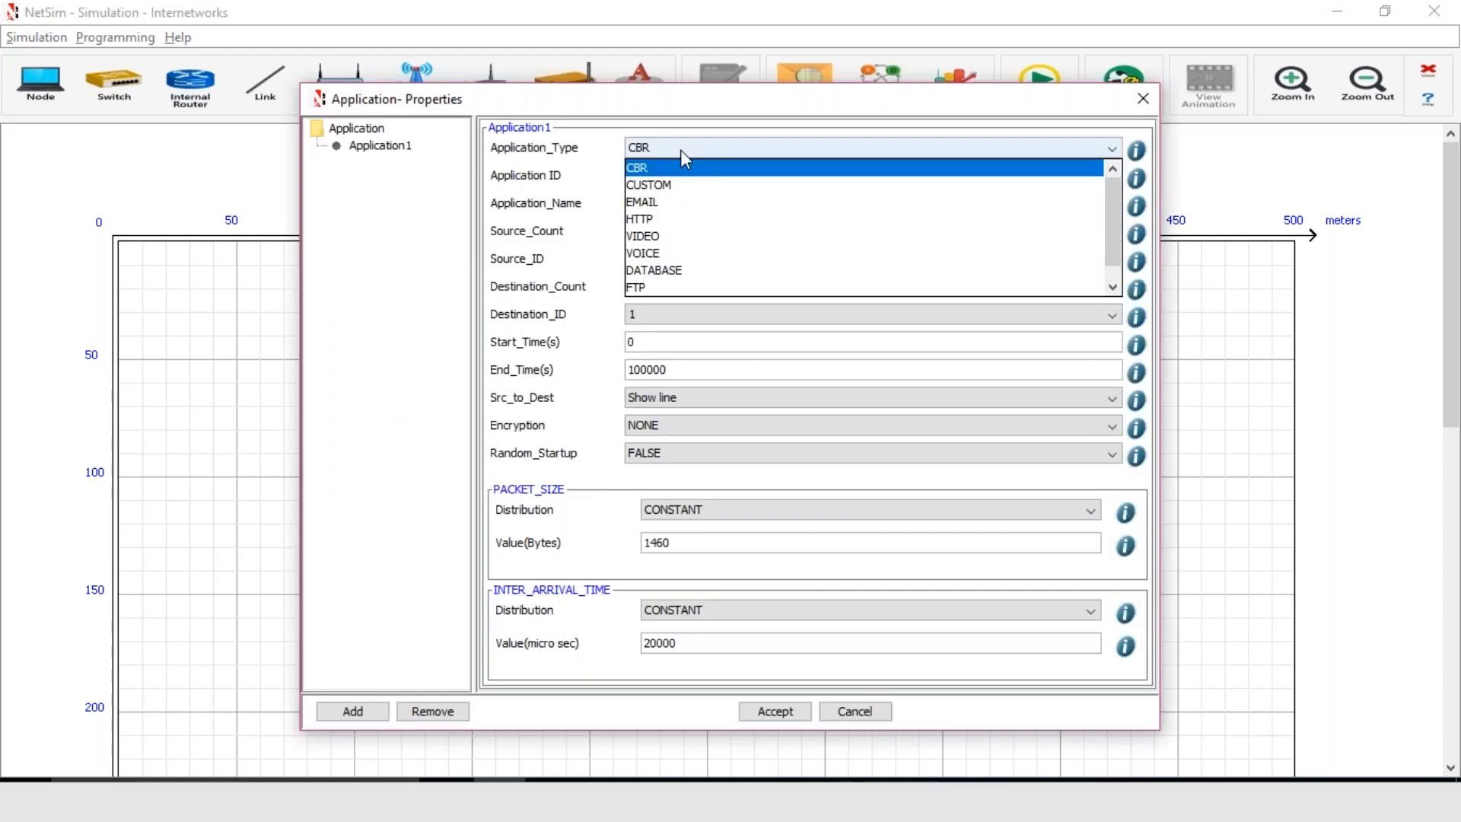
click(679, 287)
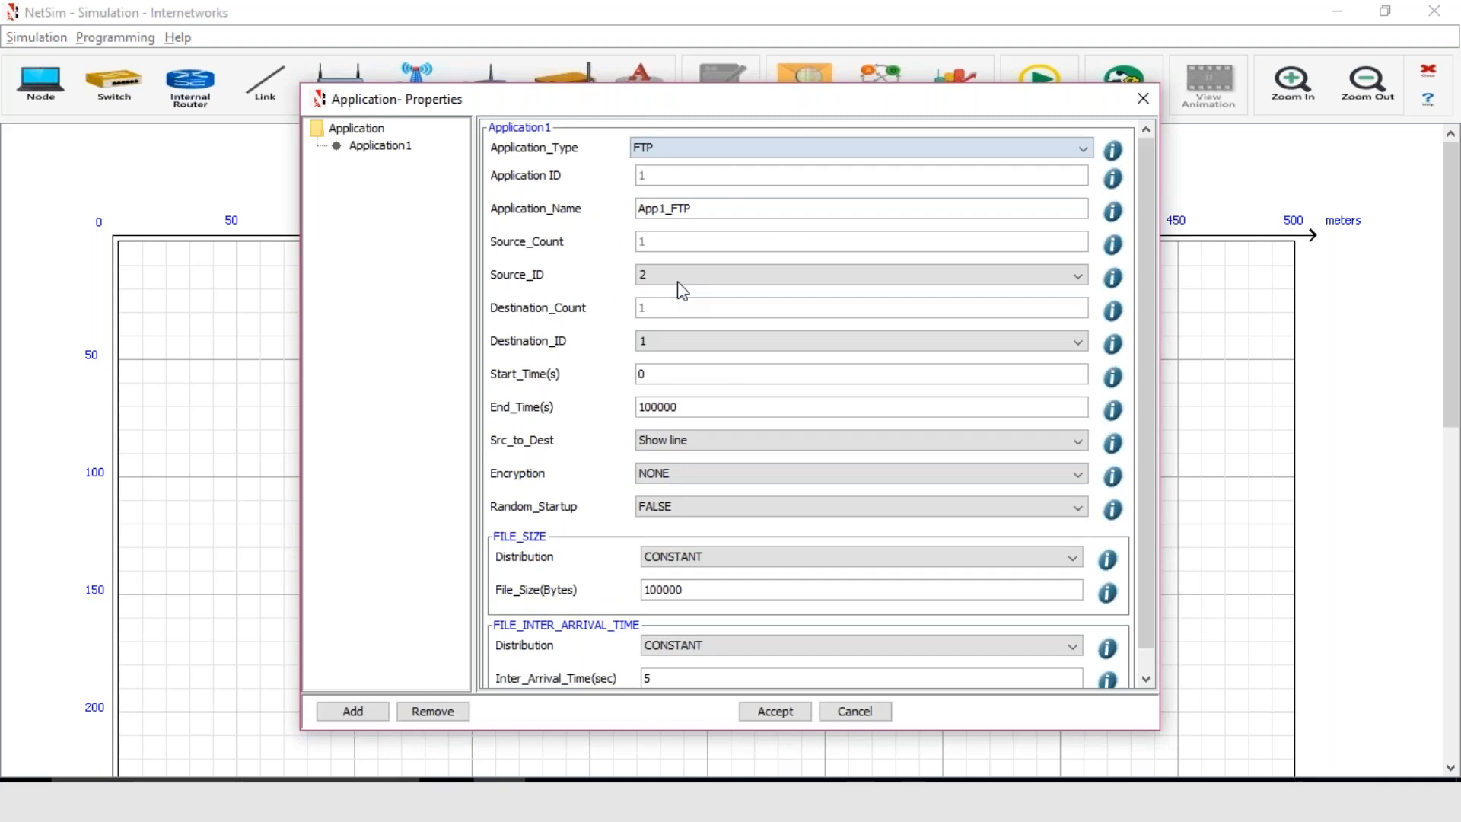
Set the FTP application's source ID to 1 and its destination ID to 2.
drag(639, 110, 1124, 149)
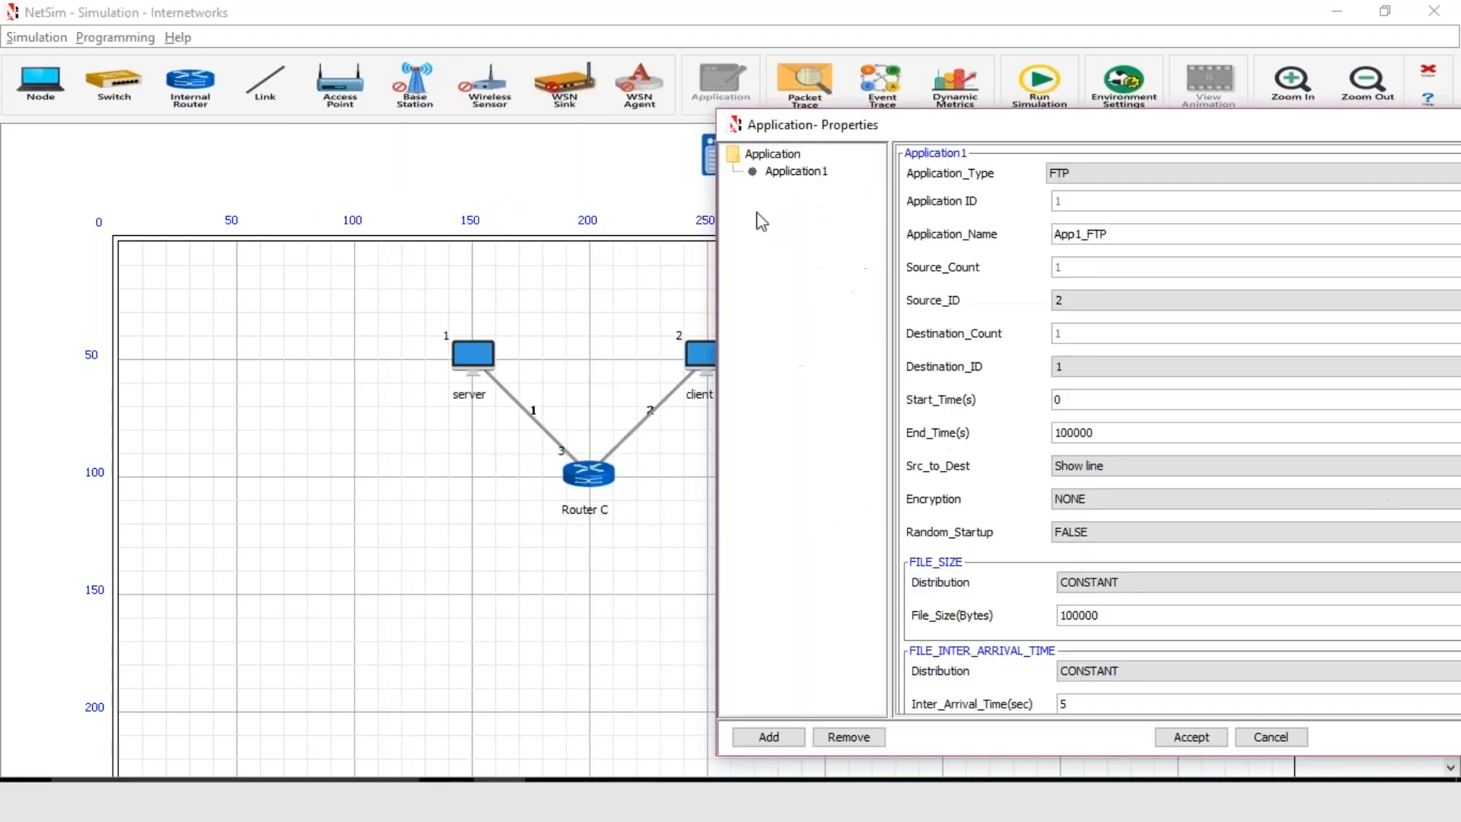
drag(775, 131, 510, 90)
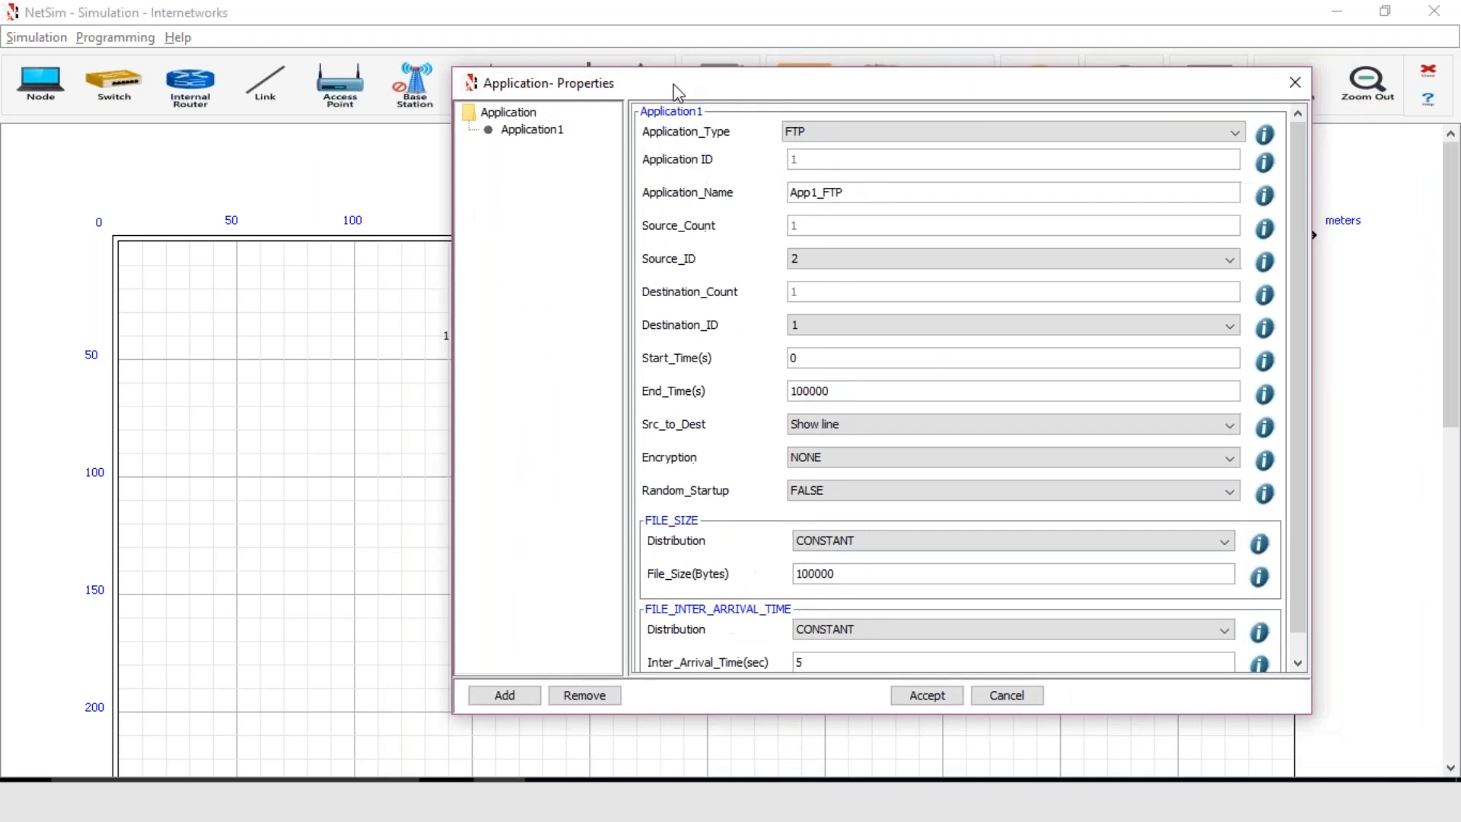
drag(673, 91, 590, 83)
click(743, 251)
click(744, 270)
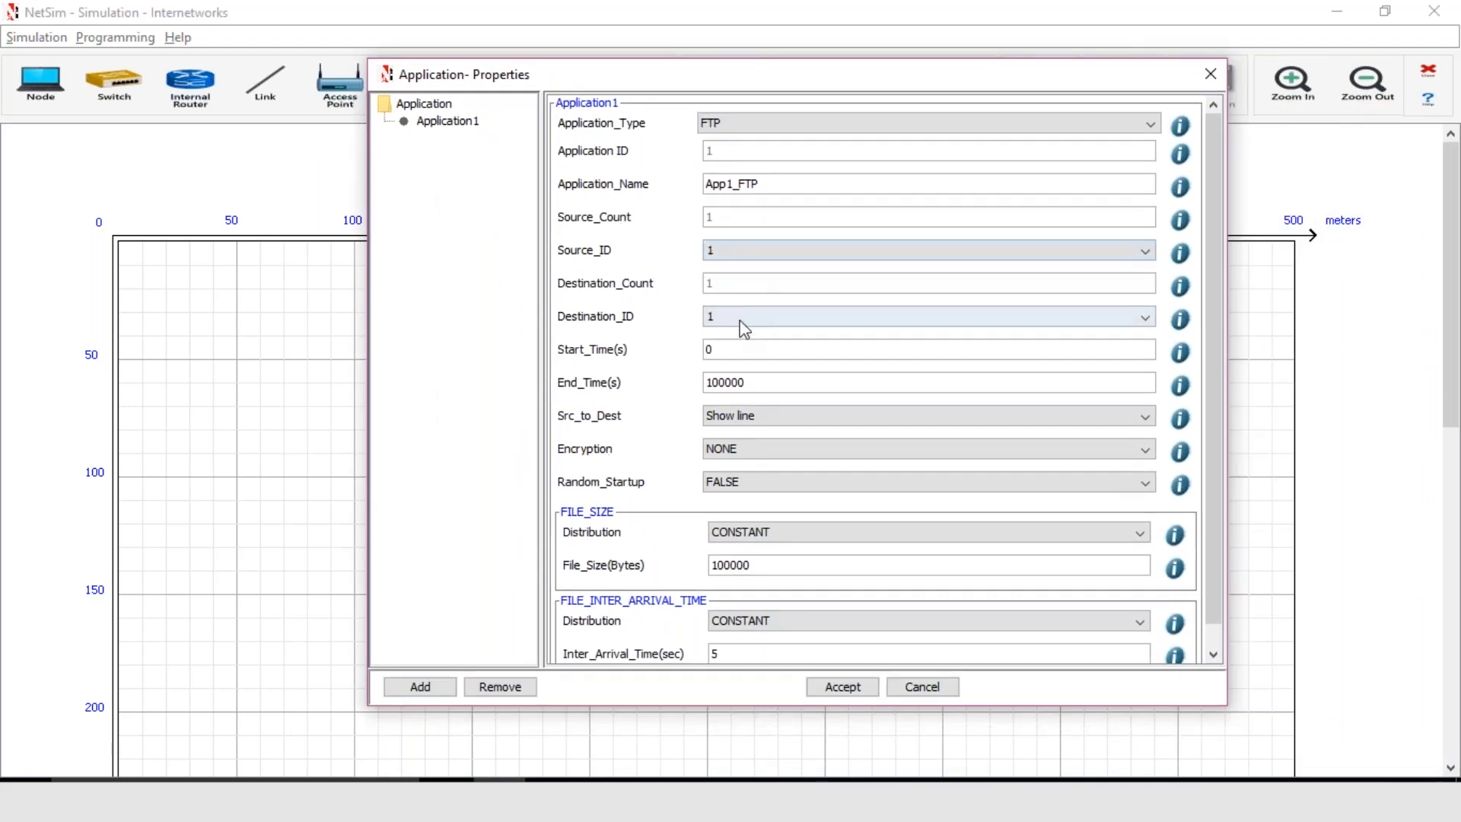
click(742, 319)
click(746, 354)
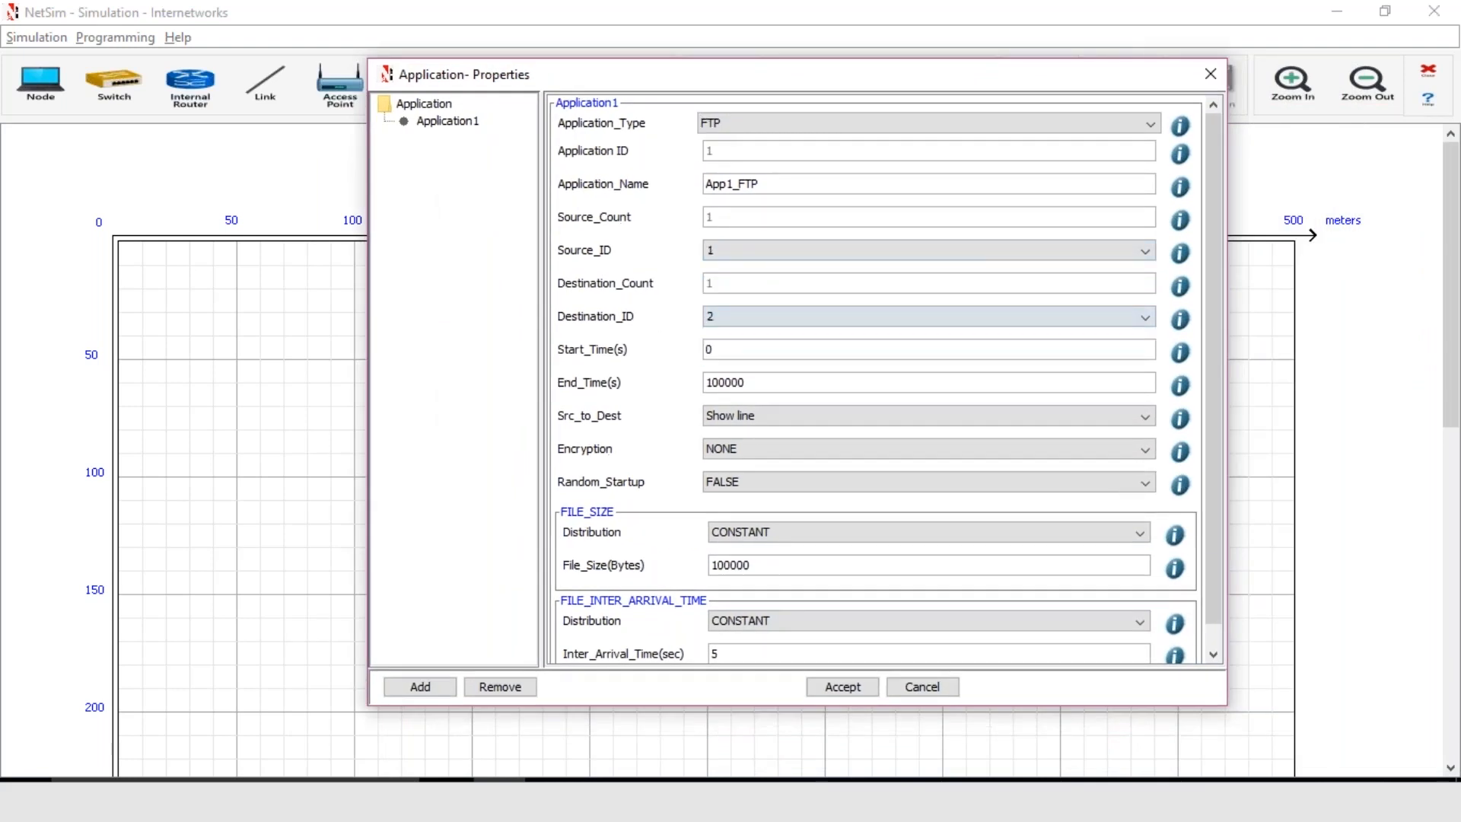
Set the FTP application's end time to 3 s and file inter-arrival time to 2 s, and accept the properties.
double_click(759, 381)
text(3)
double_click(768, 653)
text(2)
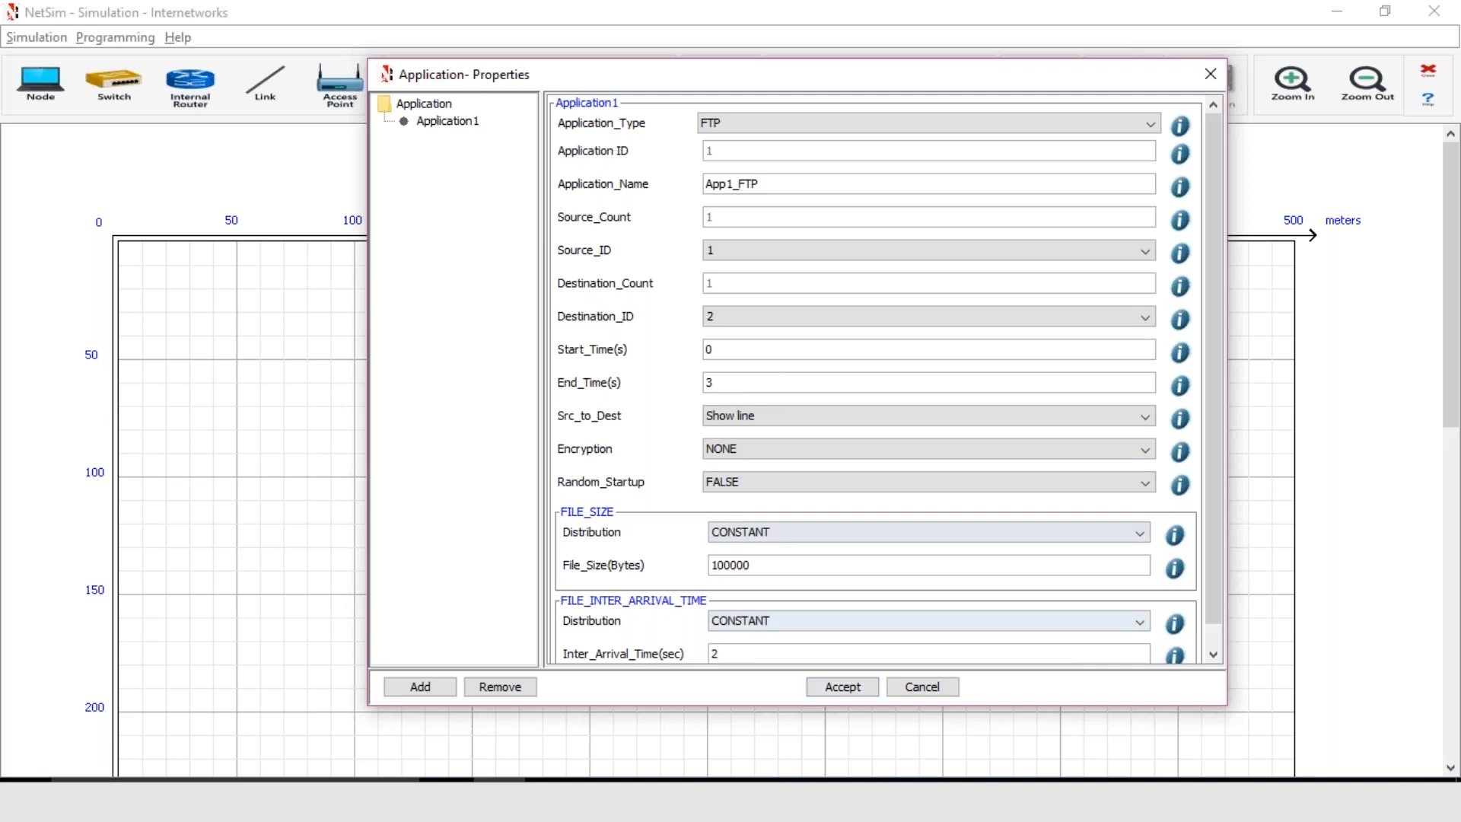
click(838, 687)
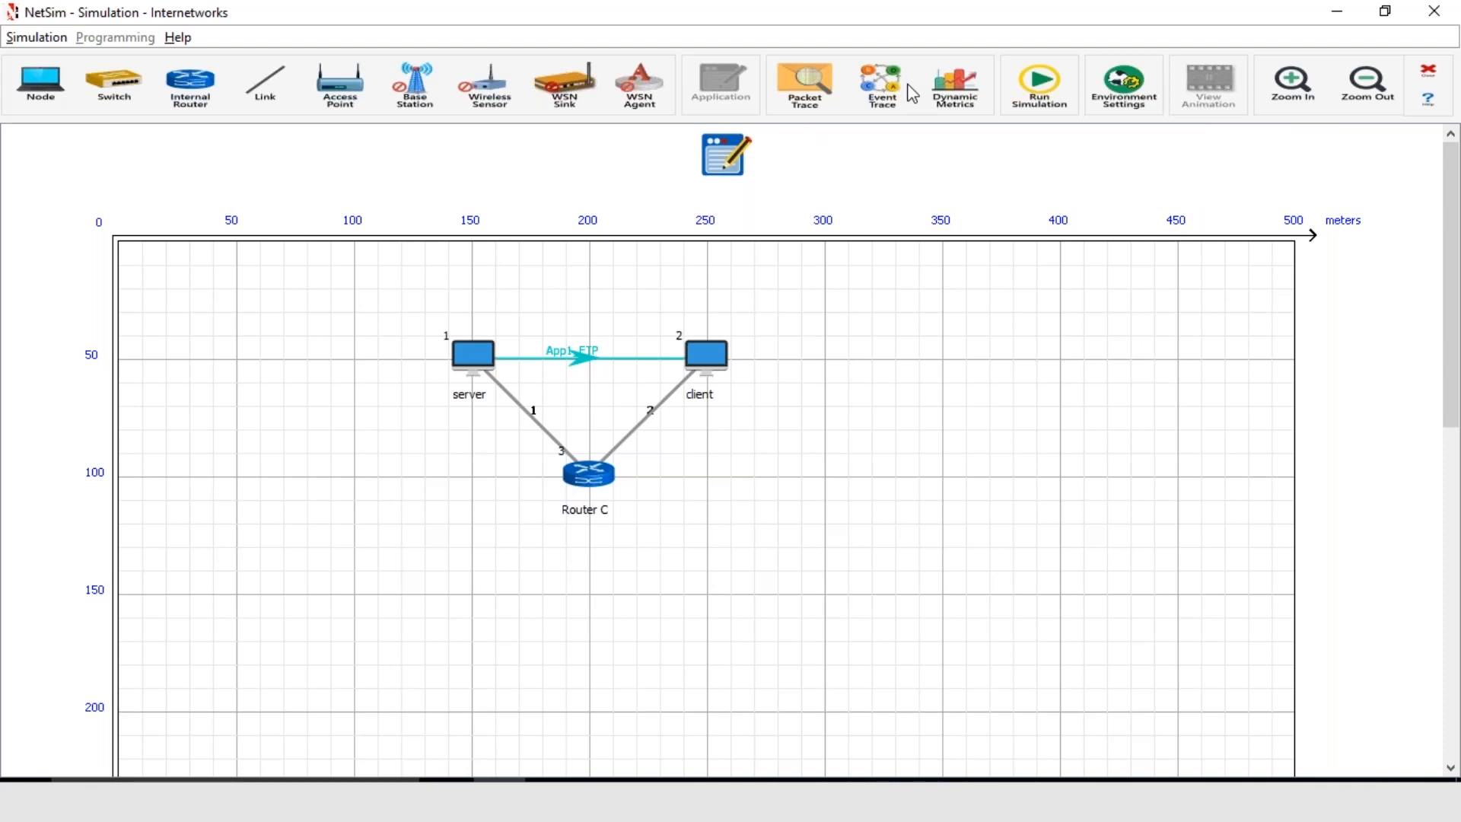
Enable the packet trace with all attributes and the event trace with all events.
click(816, 99)
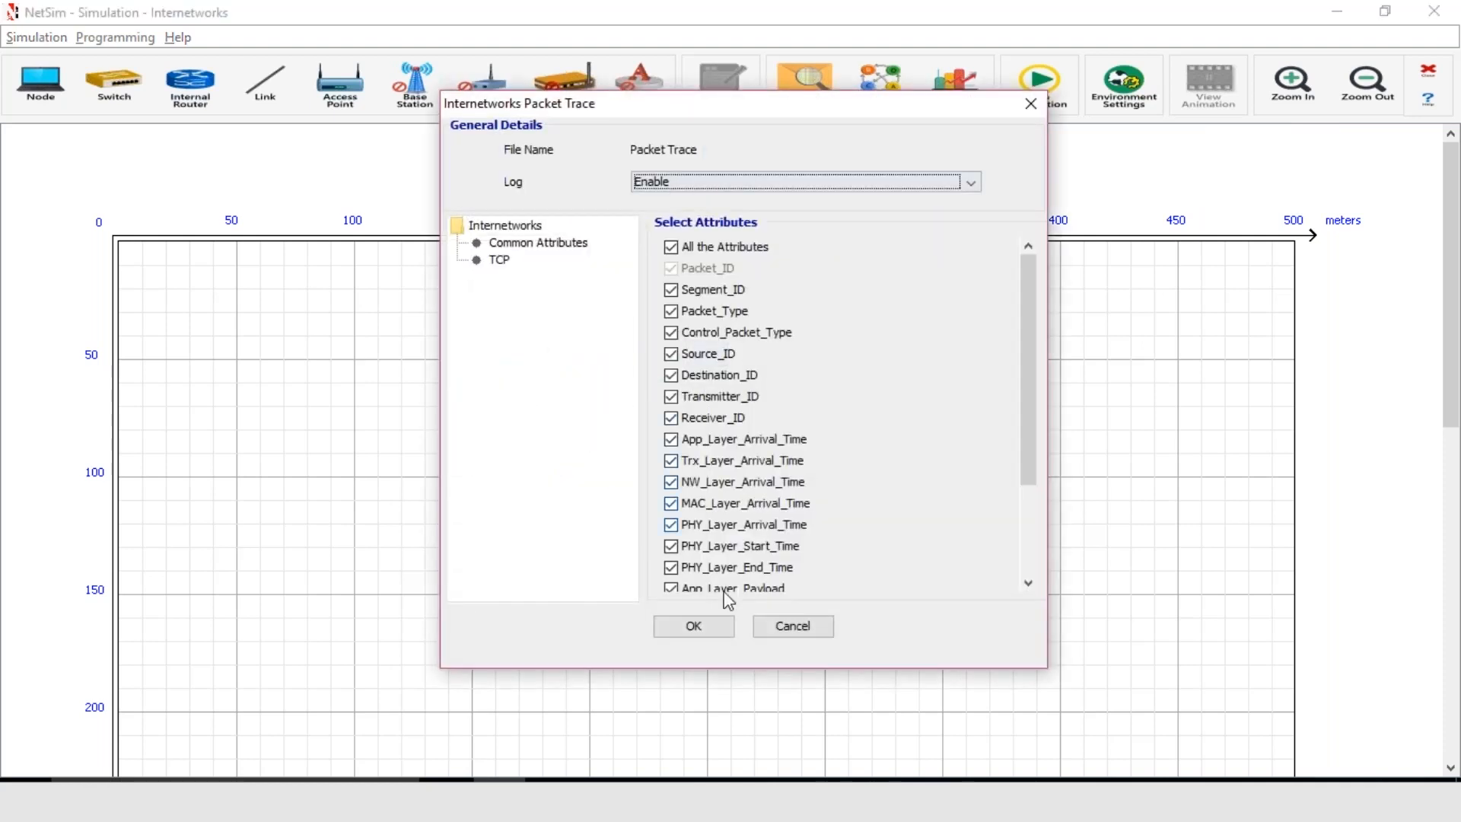
click(719, 629)
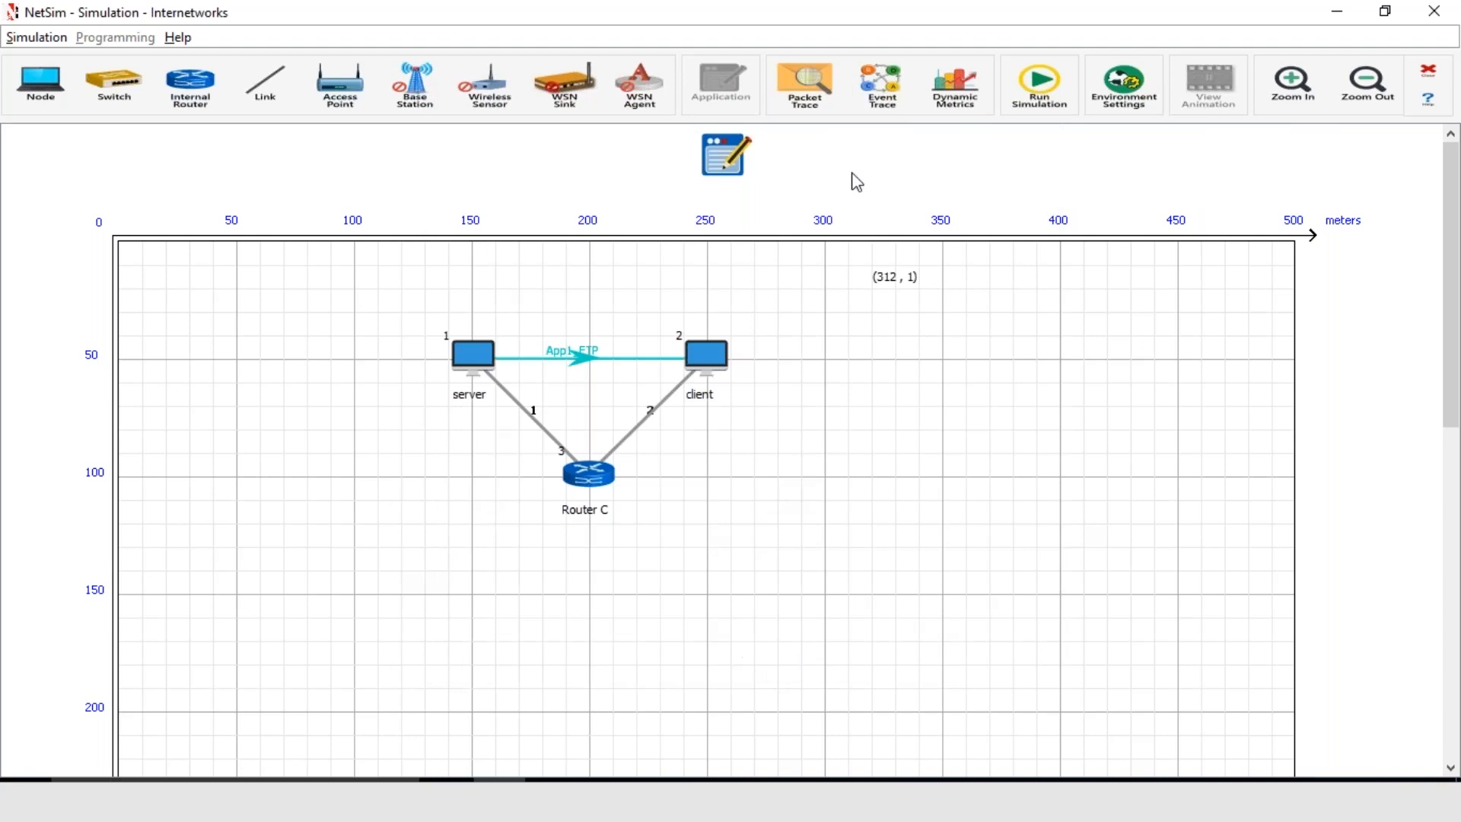
click(879, 93)
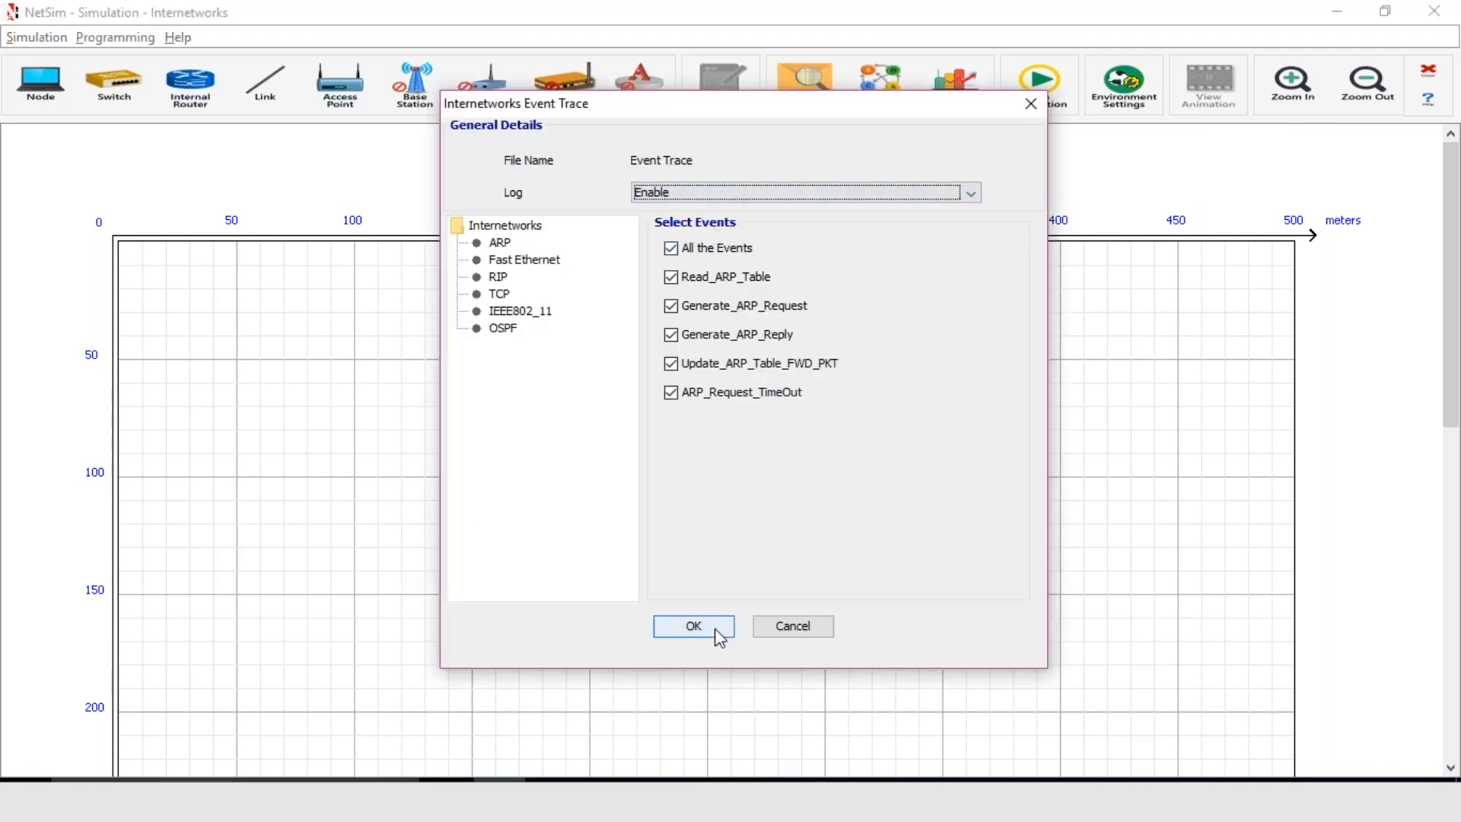
click(693, 625)
Configure the dynamic metrics to plot throughput graphs for all the links after simulation.
click(956, 83)
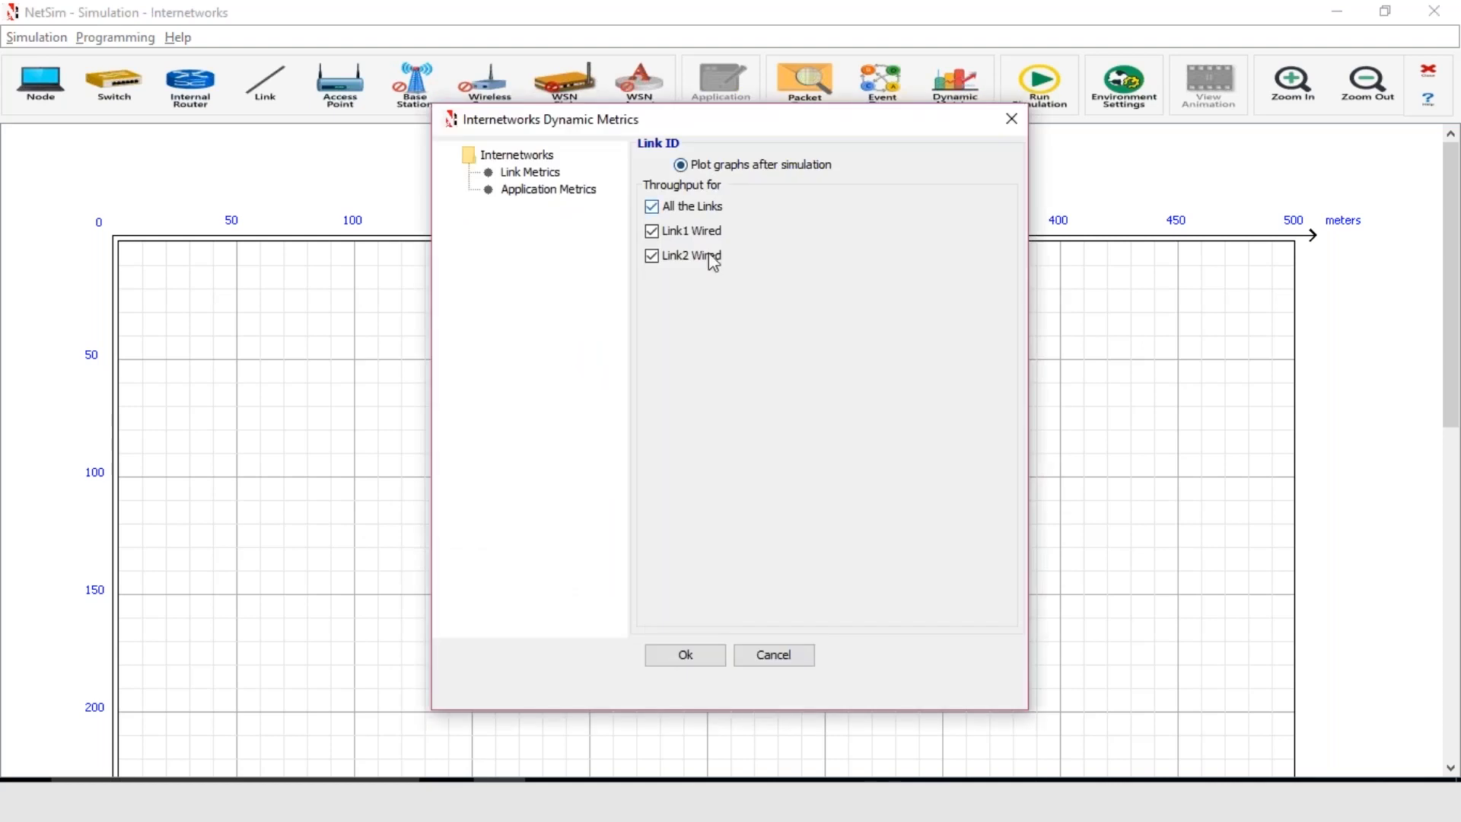
click(686, 656)
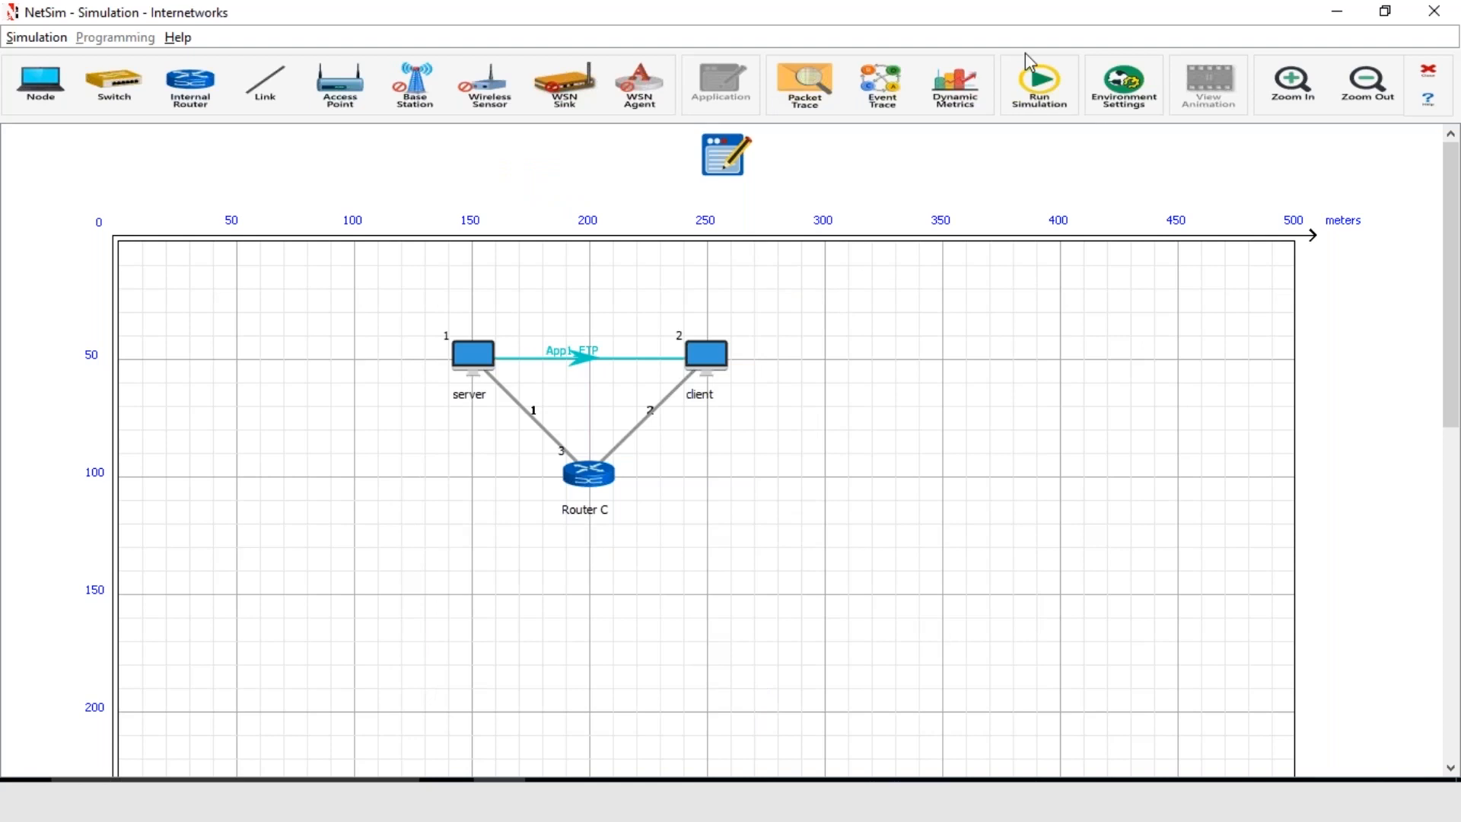
Run the simulation with a simulation time of 4 s and packet animation set to record.
click(1041, 107)
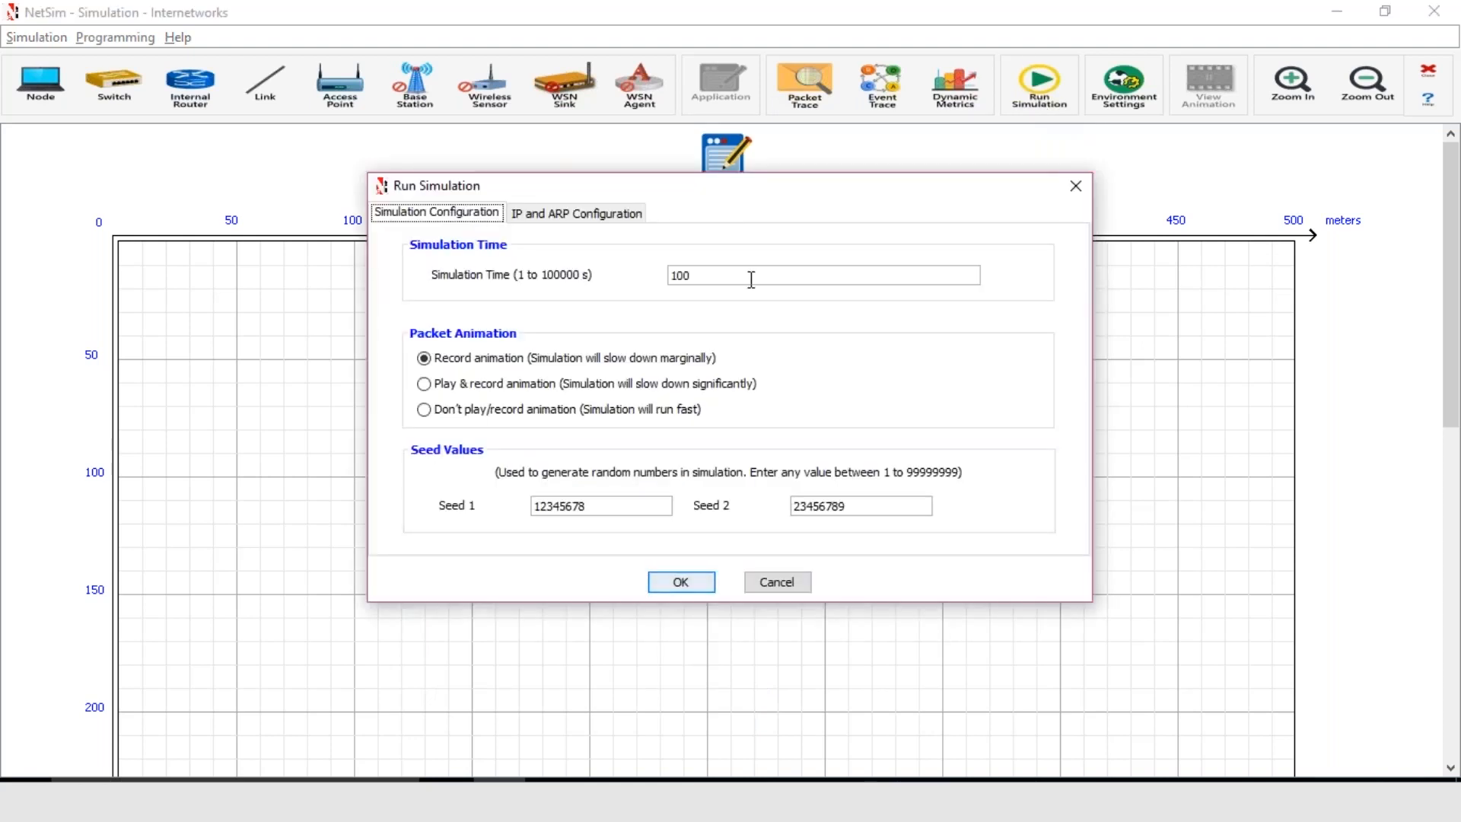
double_click(752, 280)
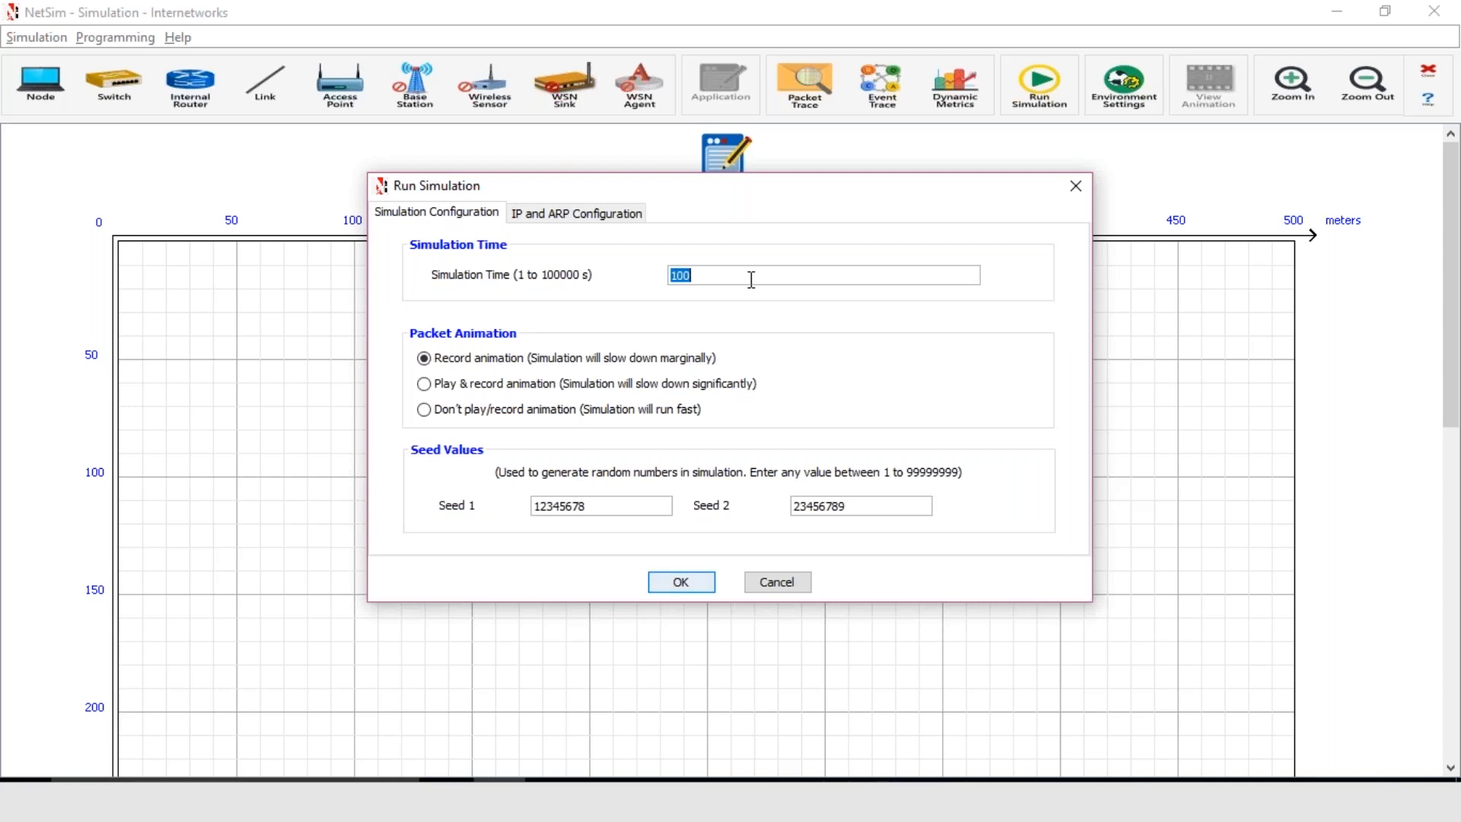
text(4)
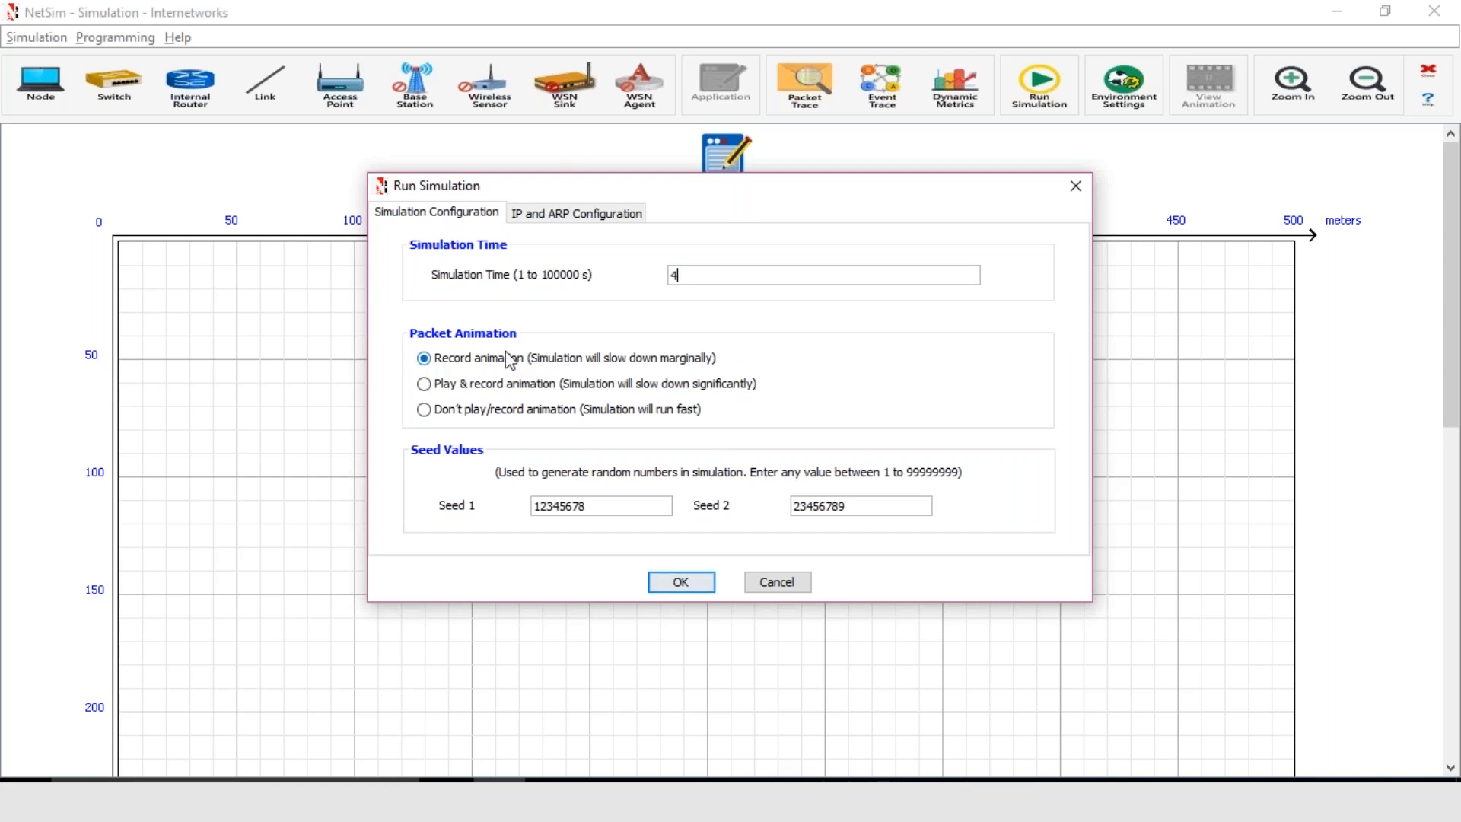
click(670, 580)
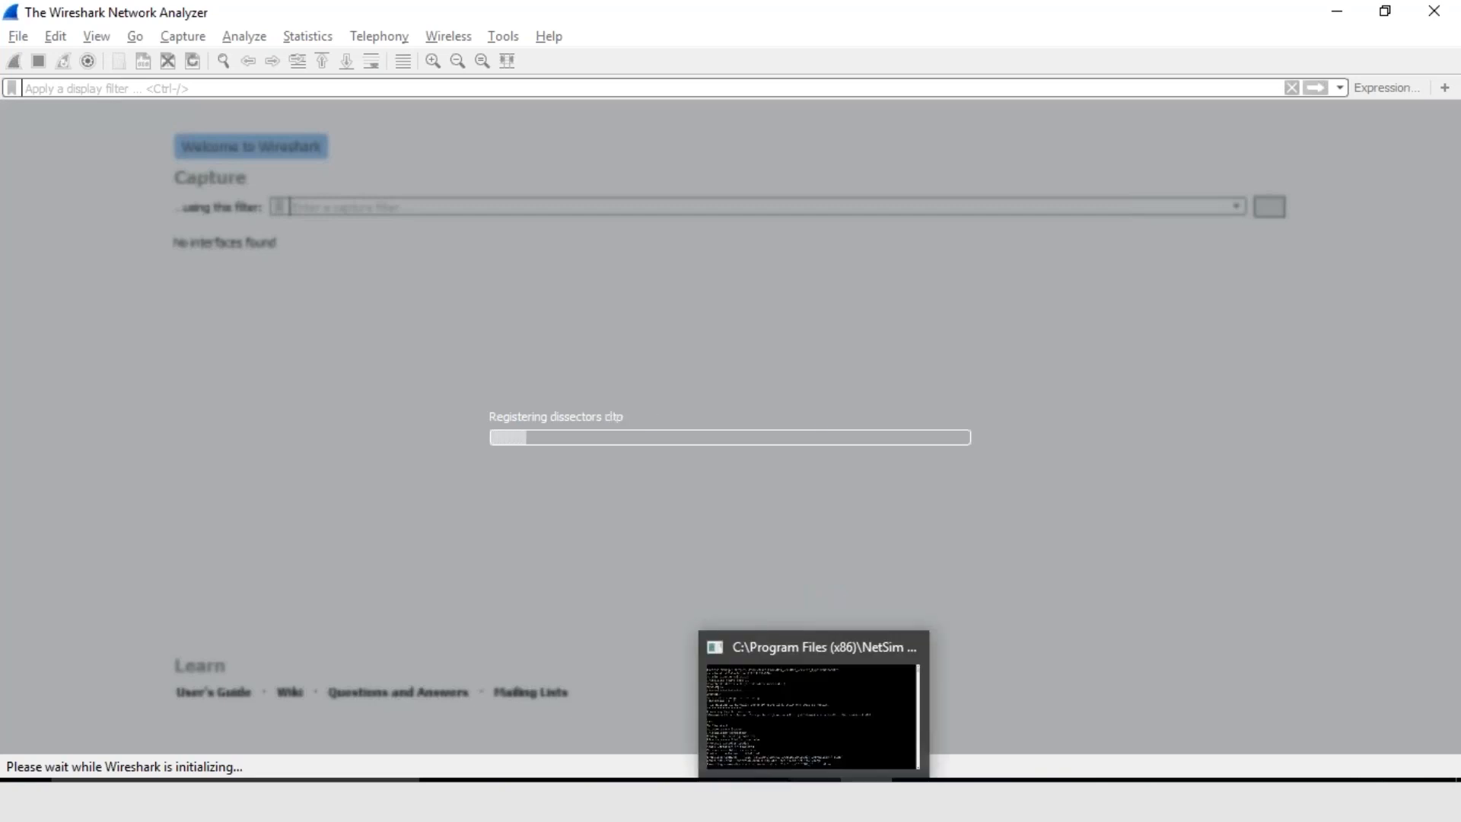
Check the running simulation and its WireShark capture, and bring up the Simulation Results window.
click(815, 780)
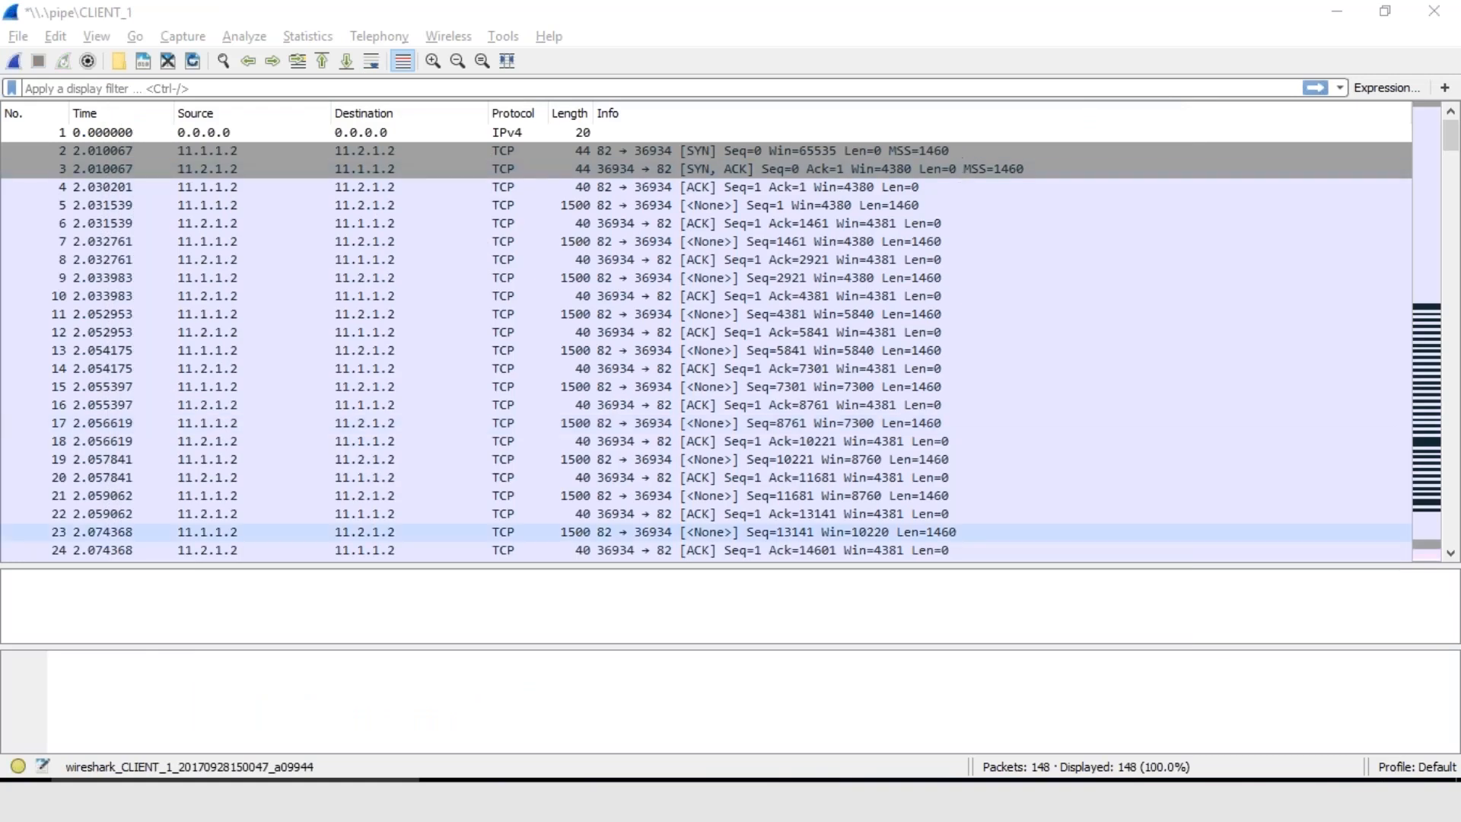
mouse_move(815, 780)
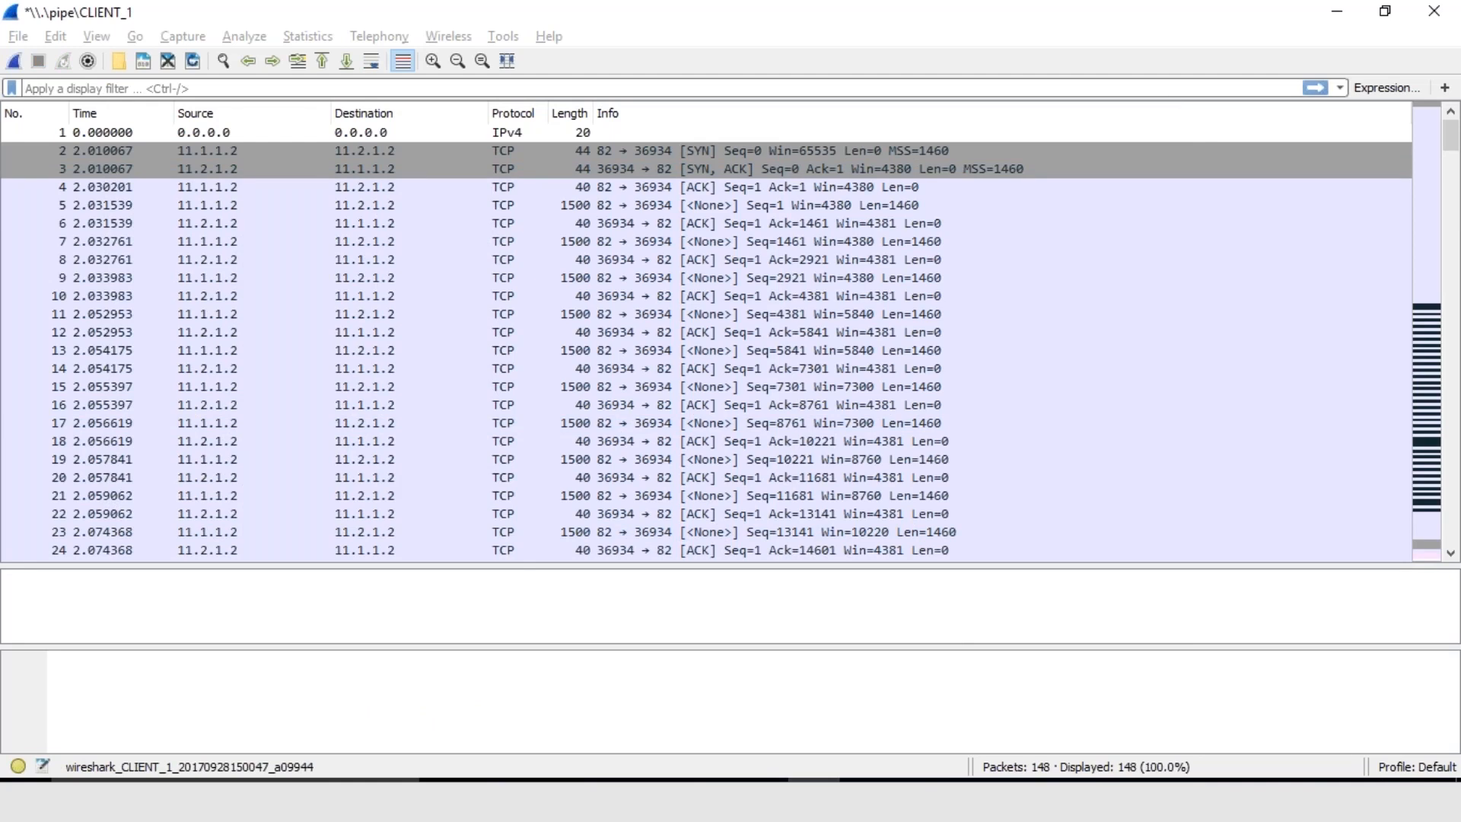
click(814, 780)
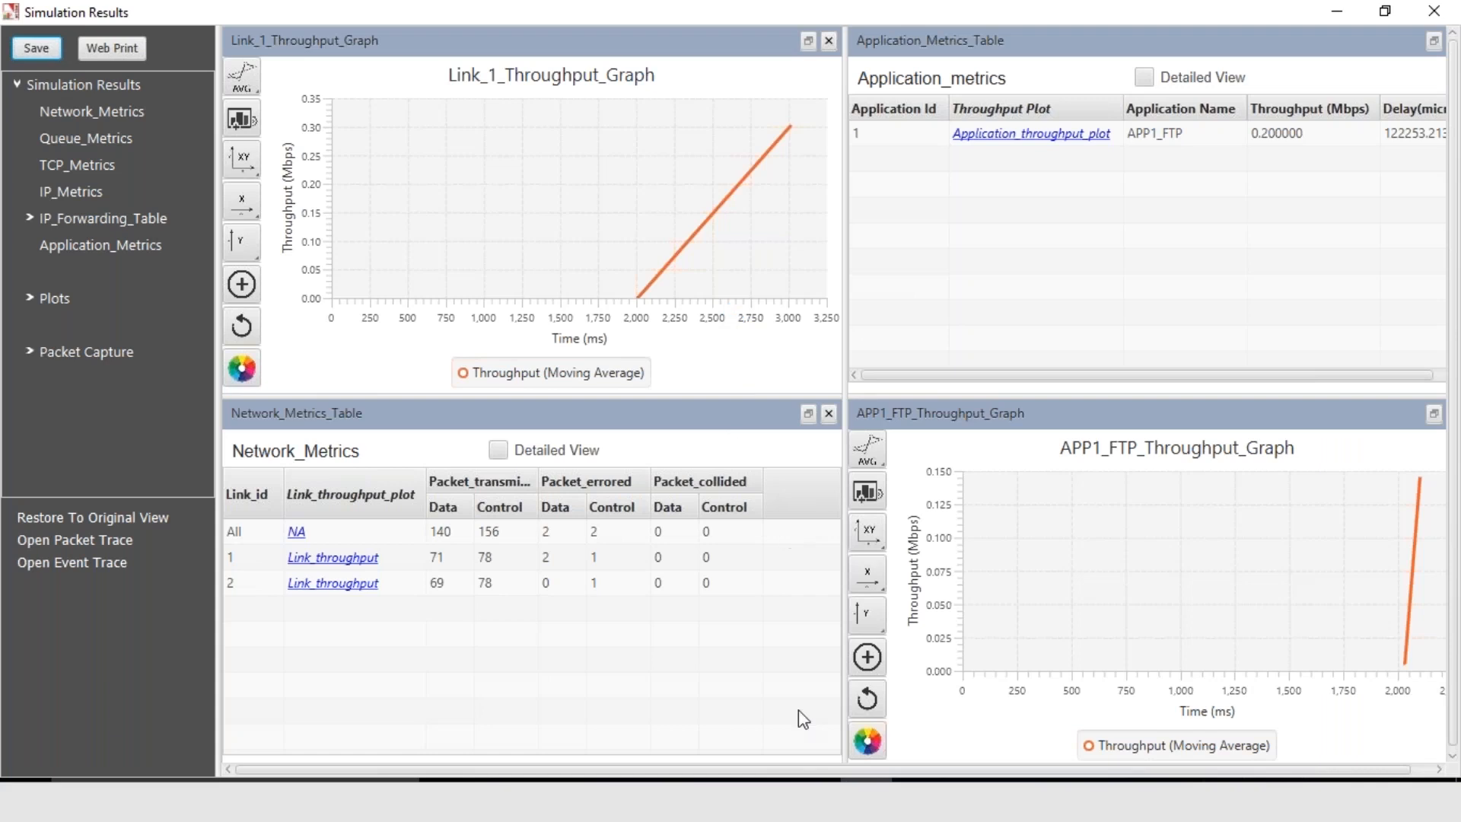
Switch to the NetSim simulation window, start the packet animation, pause it, and enlarge the packet table below the network.
mouse_move(499, 792)
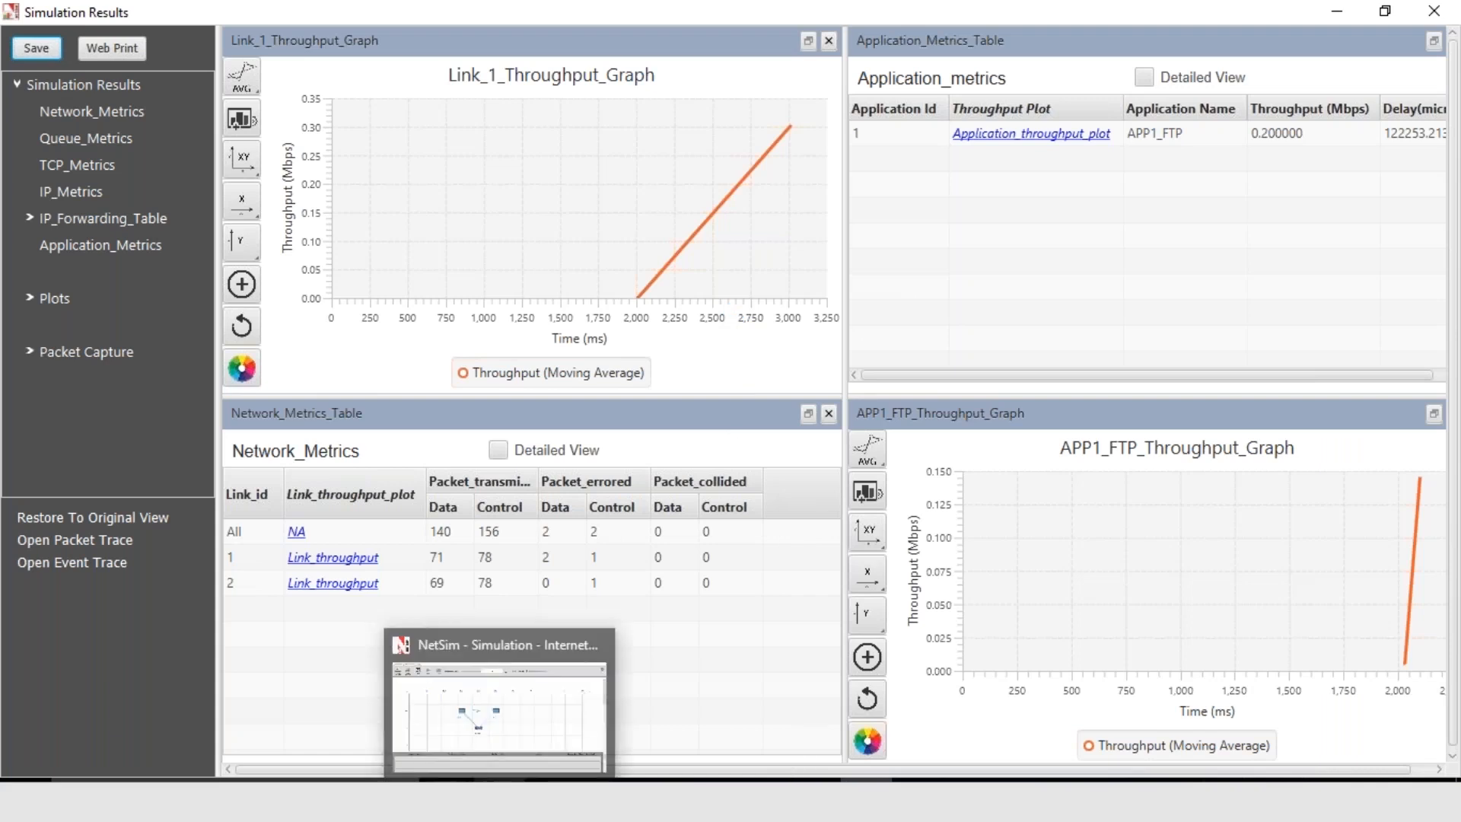
click(499, 708)
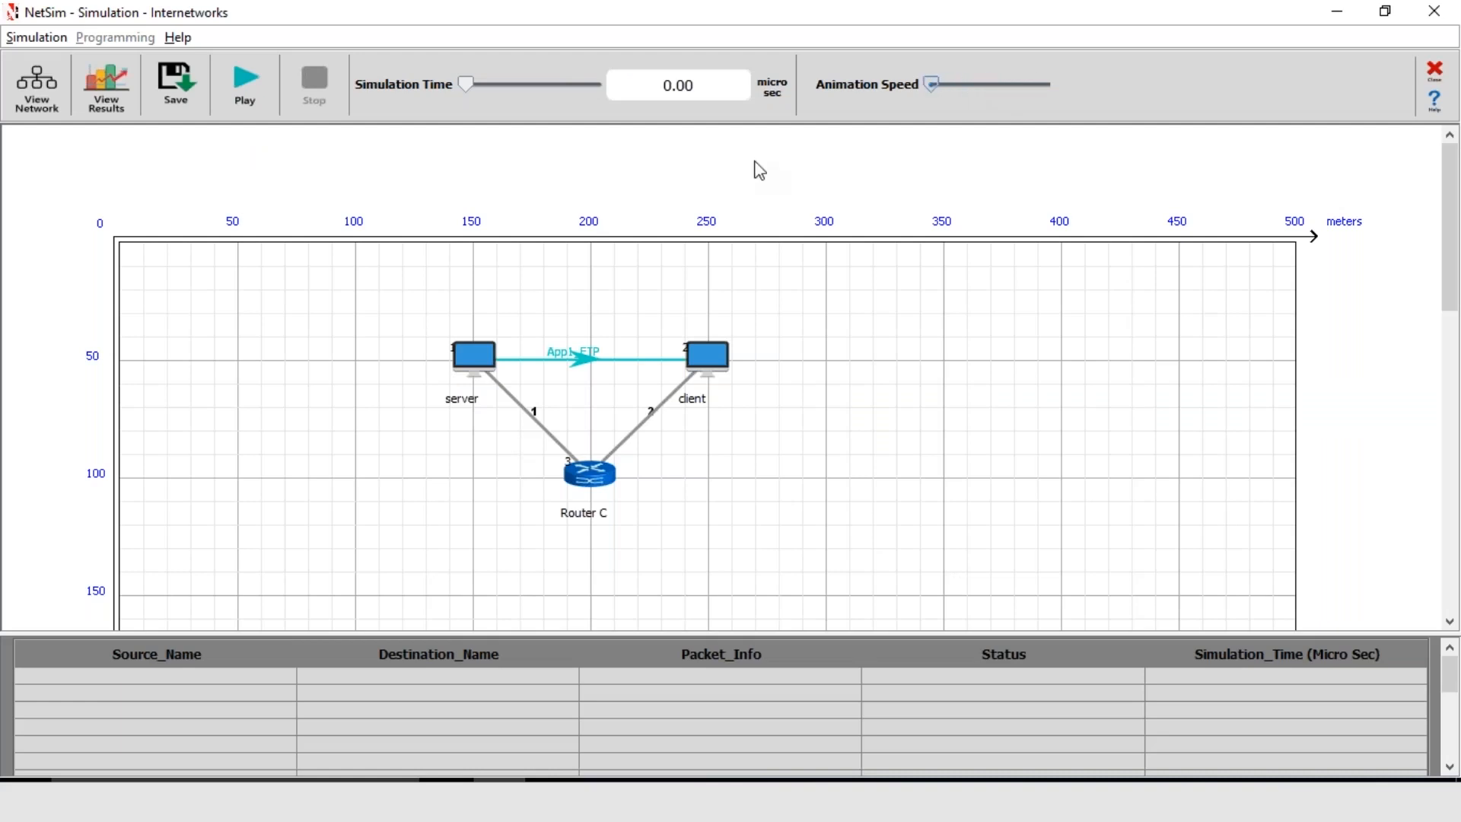
click(243, 78)
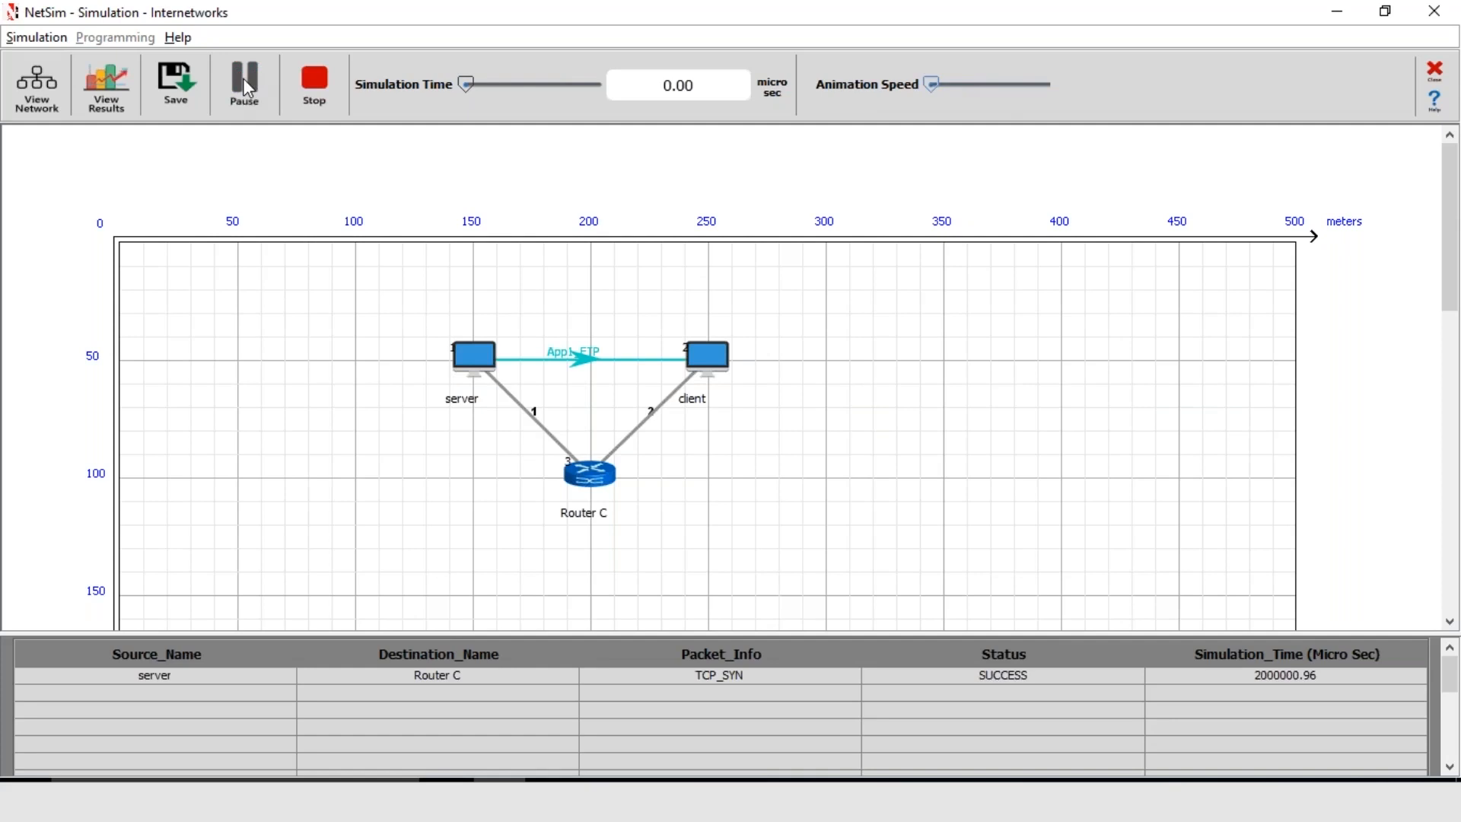
click(244, 77)
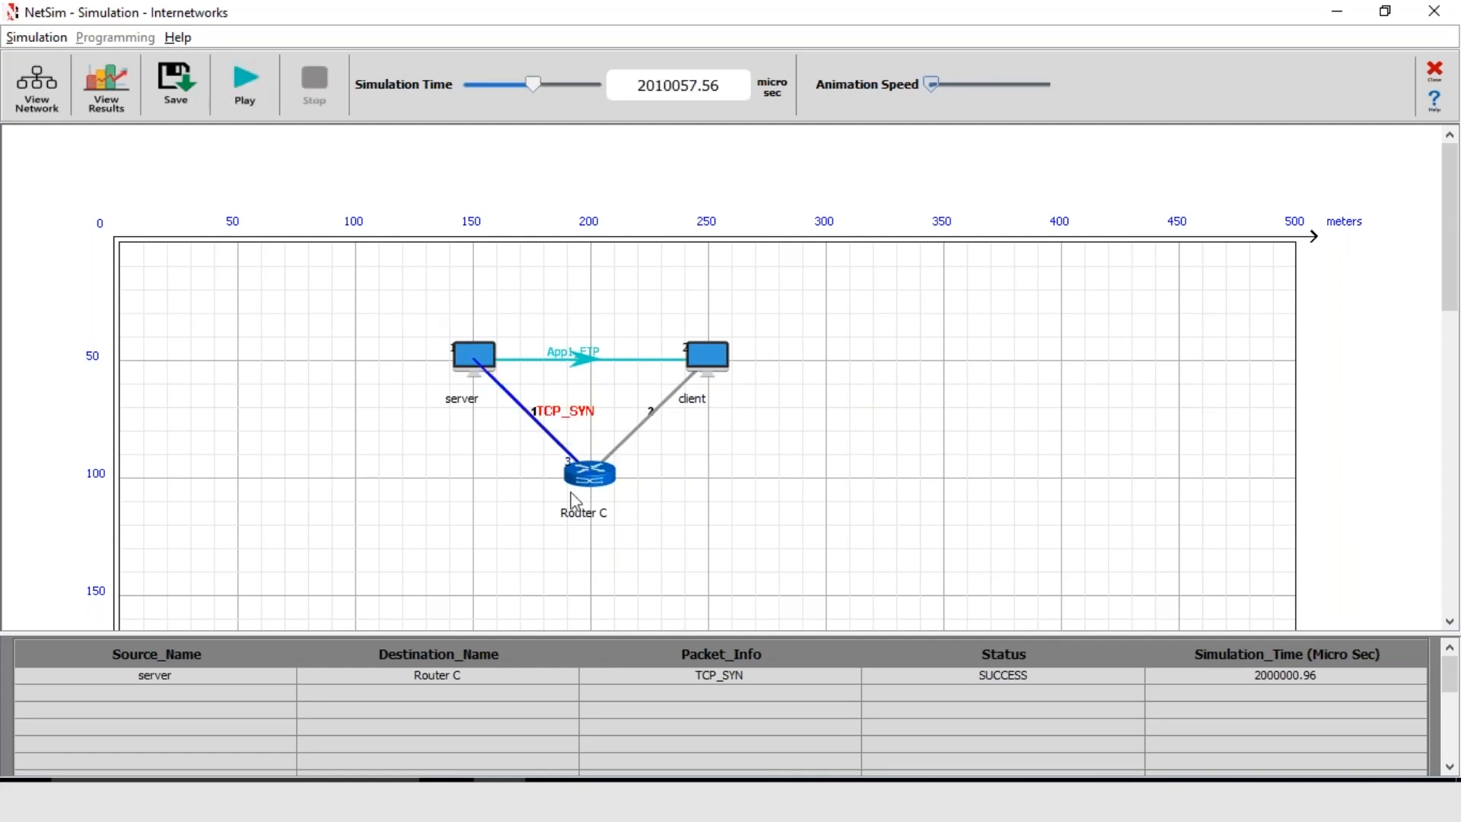
drag(642, 636, 633, 530)
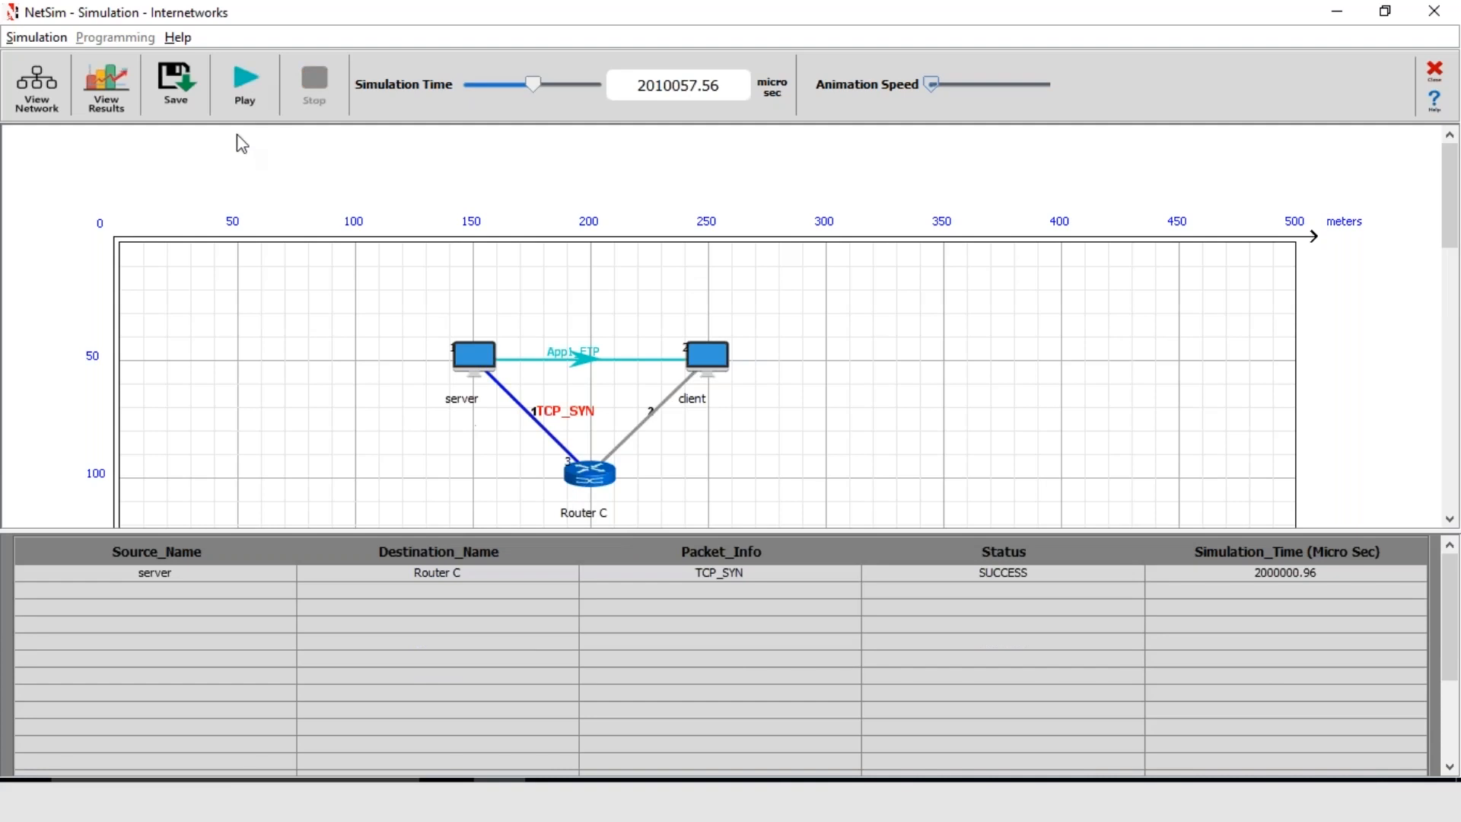
Play the packet animation in stages, pausing to examine the TCP handshake, FTP data and acknowledgement packets in the table.
click(243, 83)
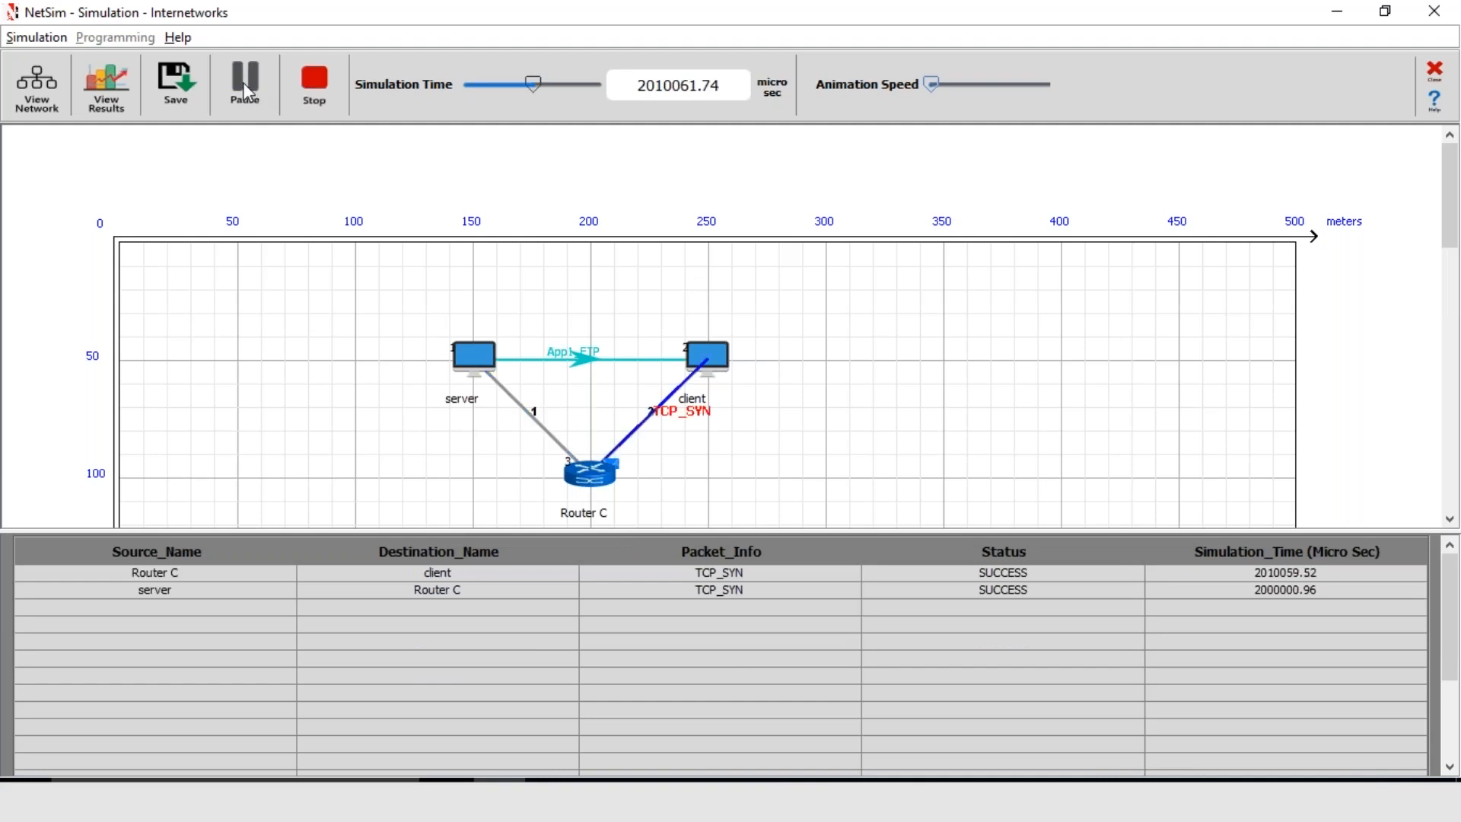
click(244, 82)
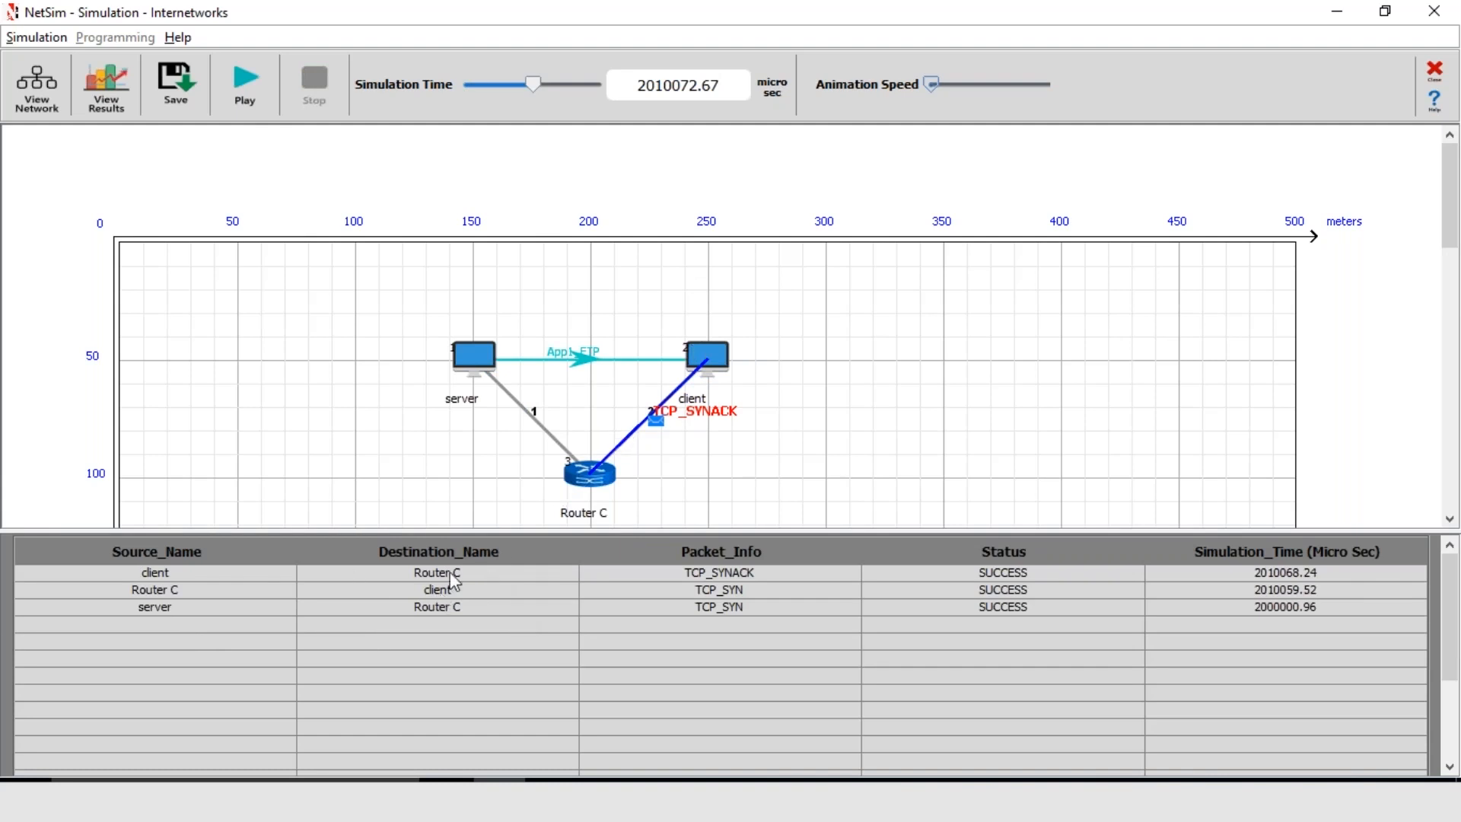
click(245, 83)
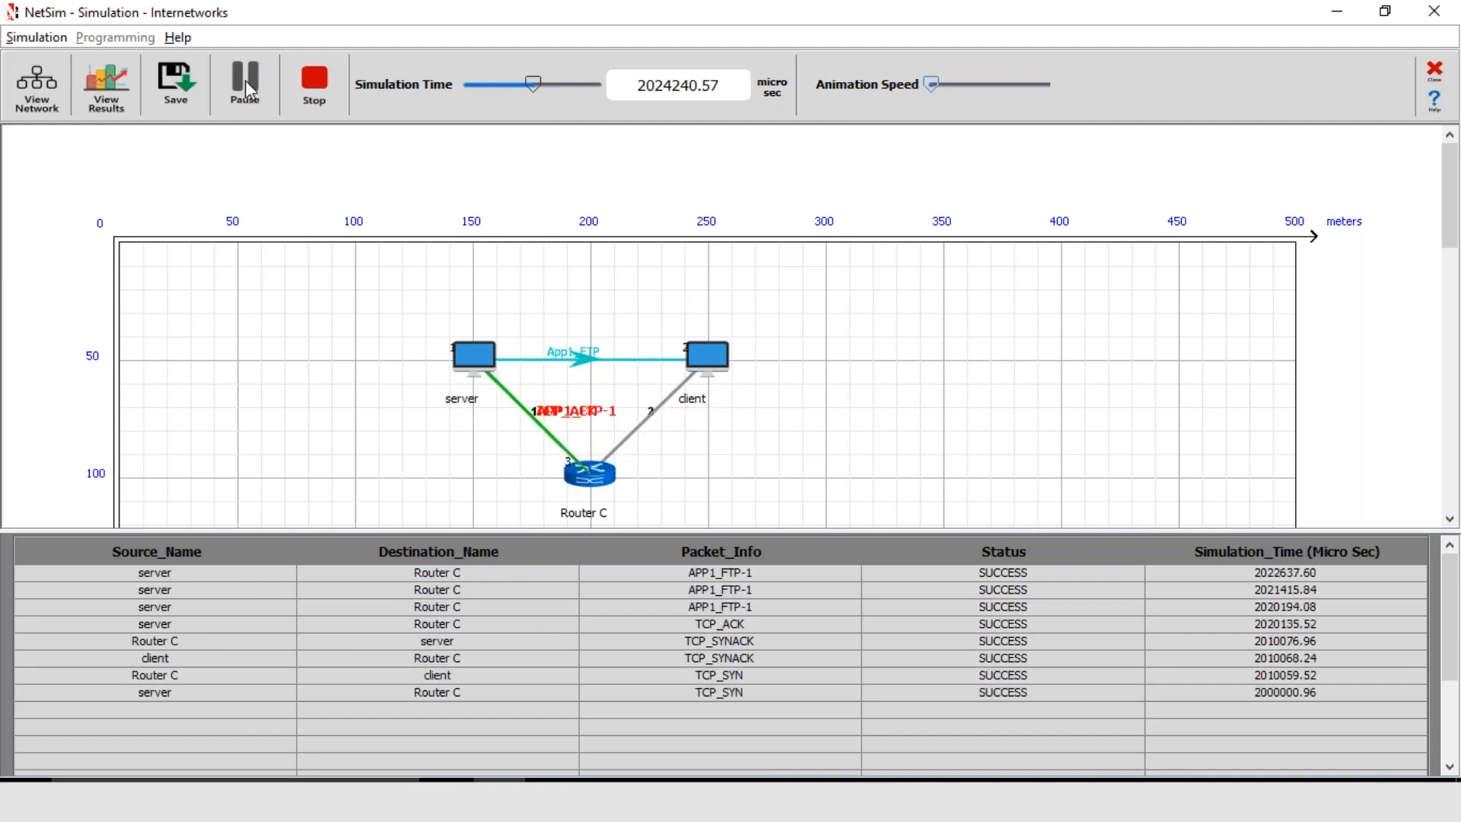
click(245, 80)
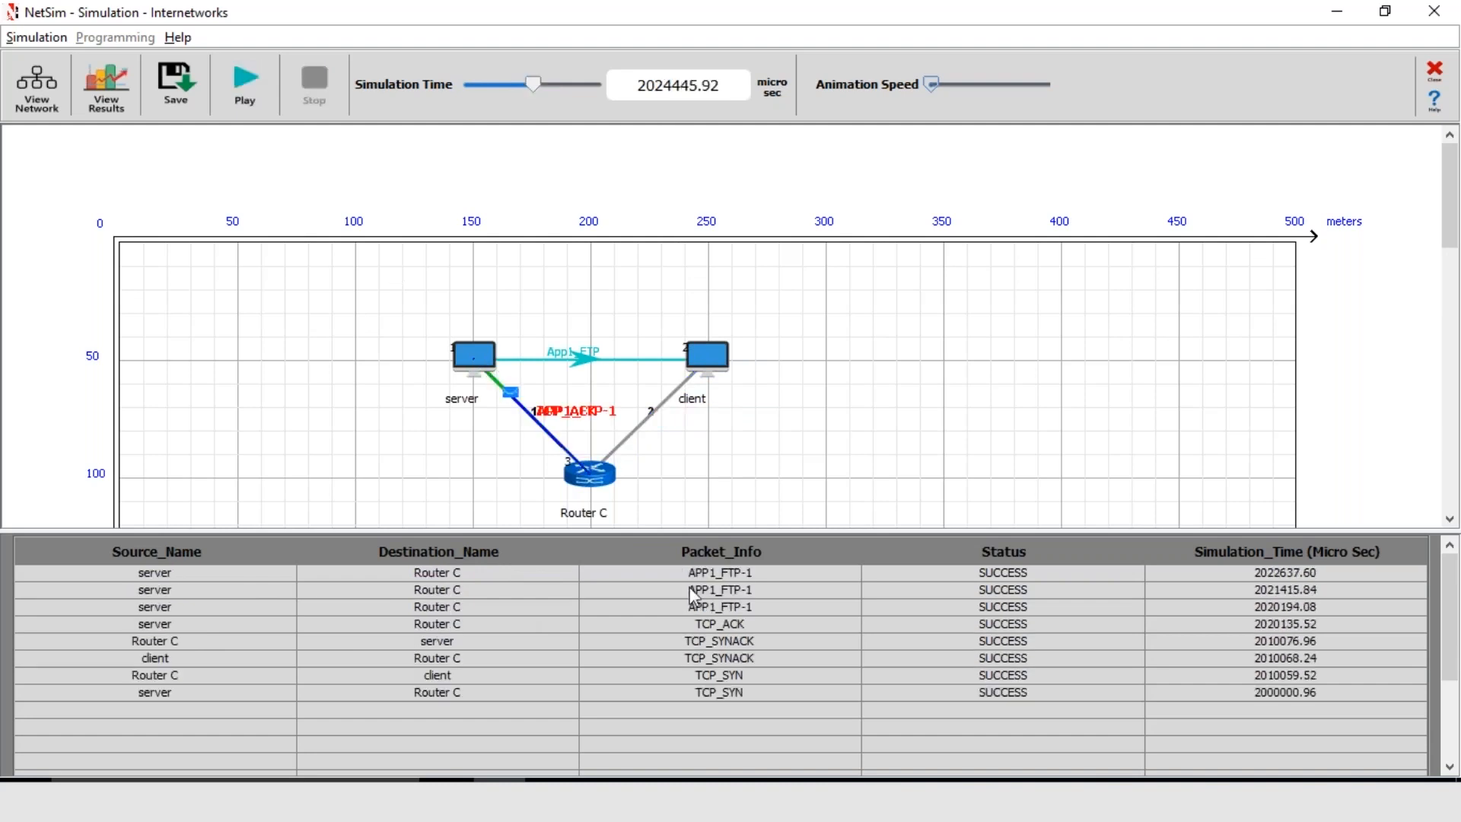
click(244, 91)
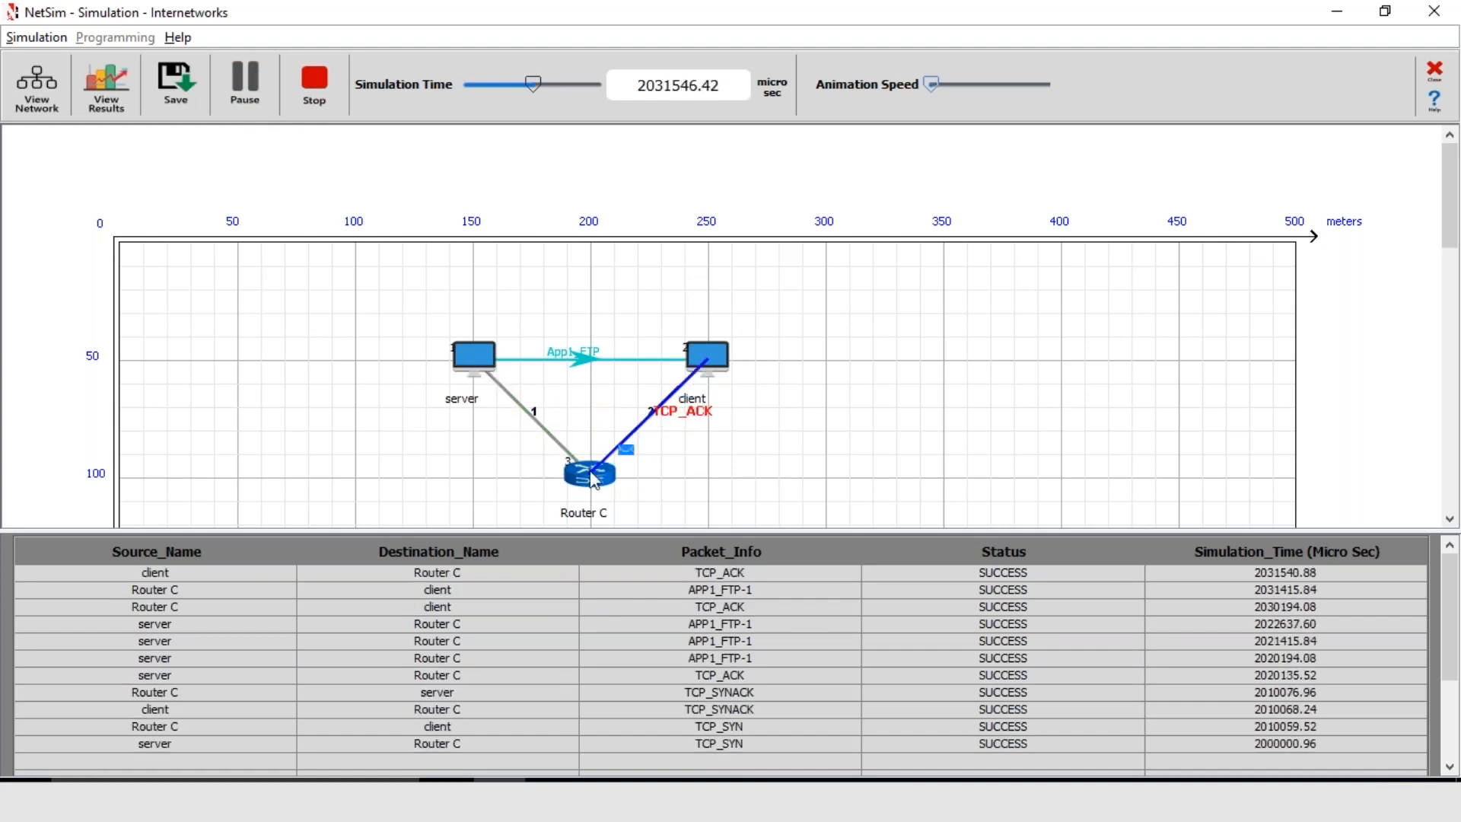
click(245, 88)
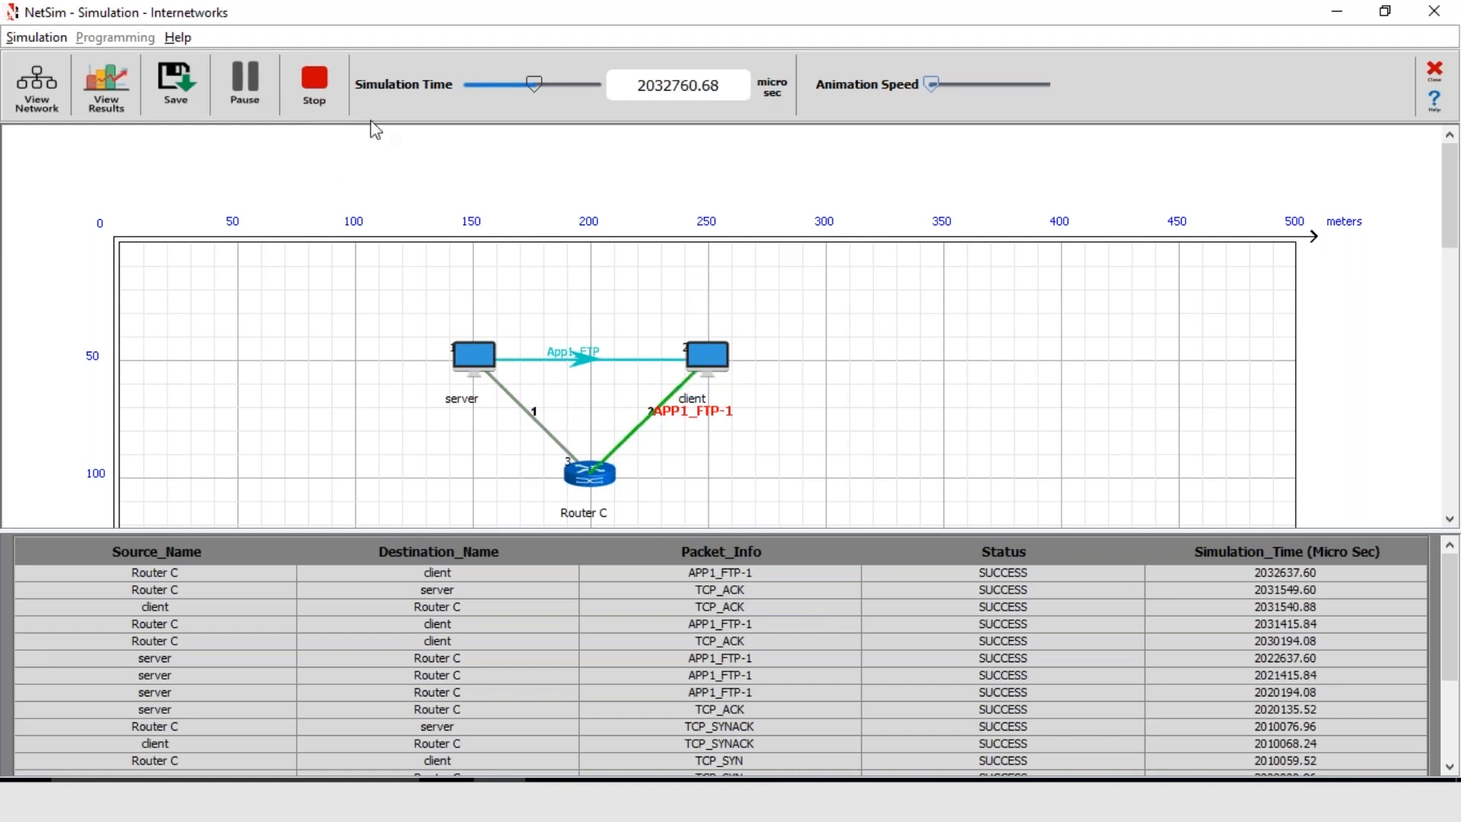
Return to the Simulation Results window, detach the Application_Metrics_Table and examine the throughput and delay of APP1_FTP.
click(866, 780)
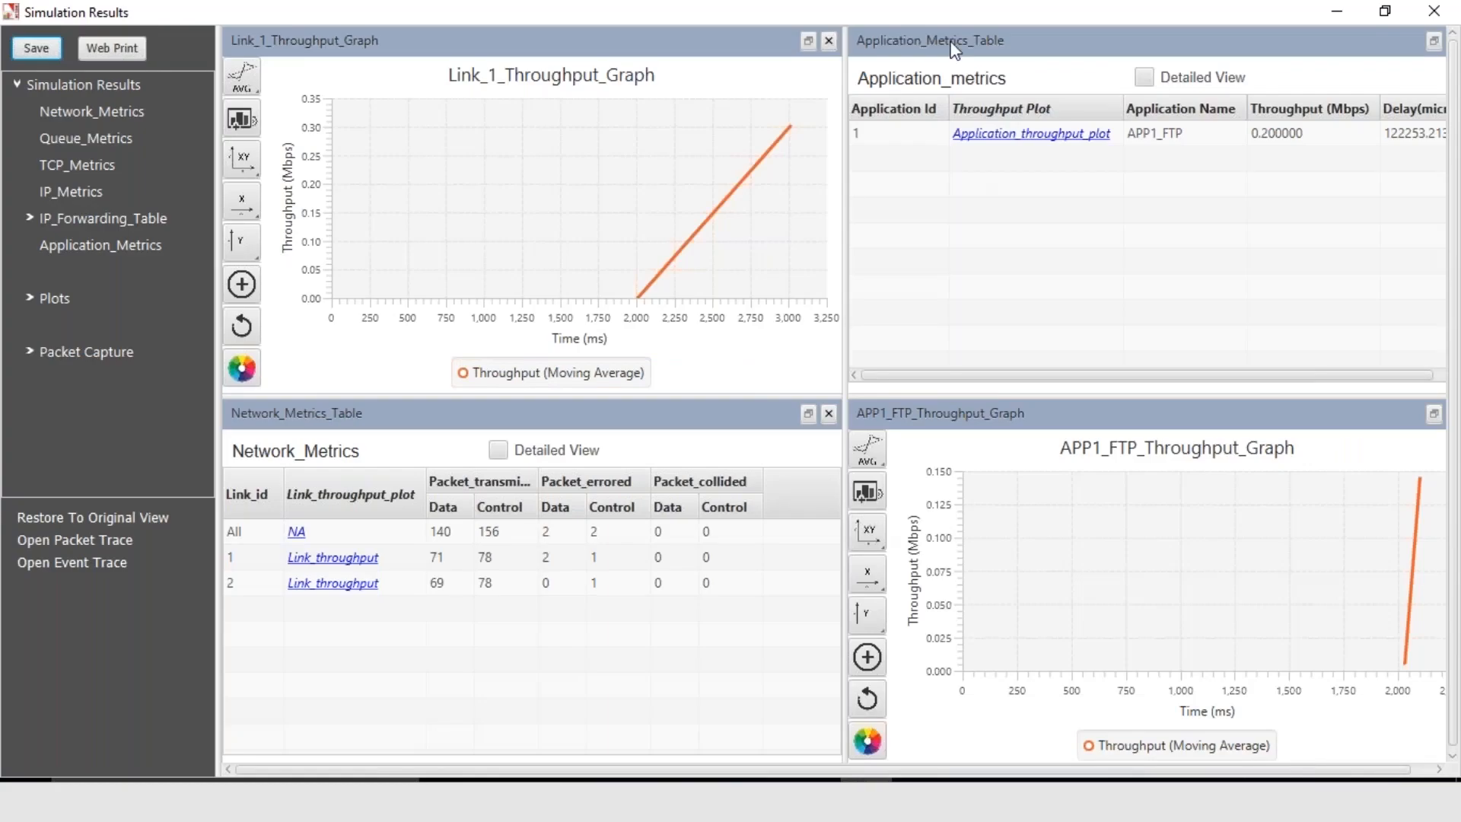
drag(967, 32, 302, 299)
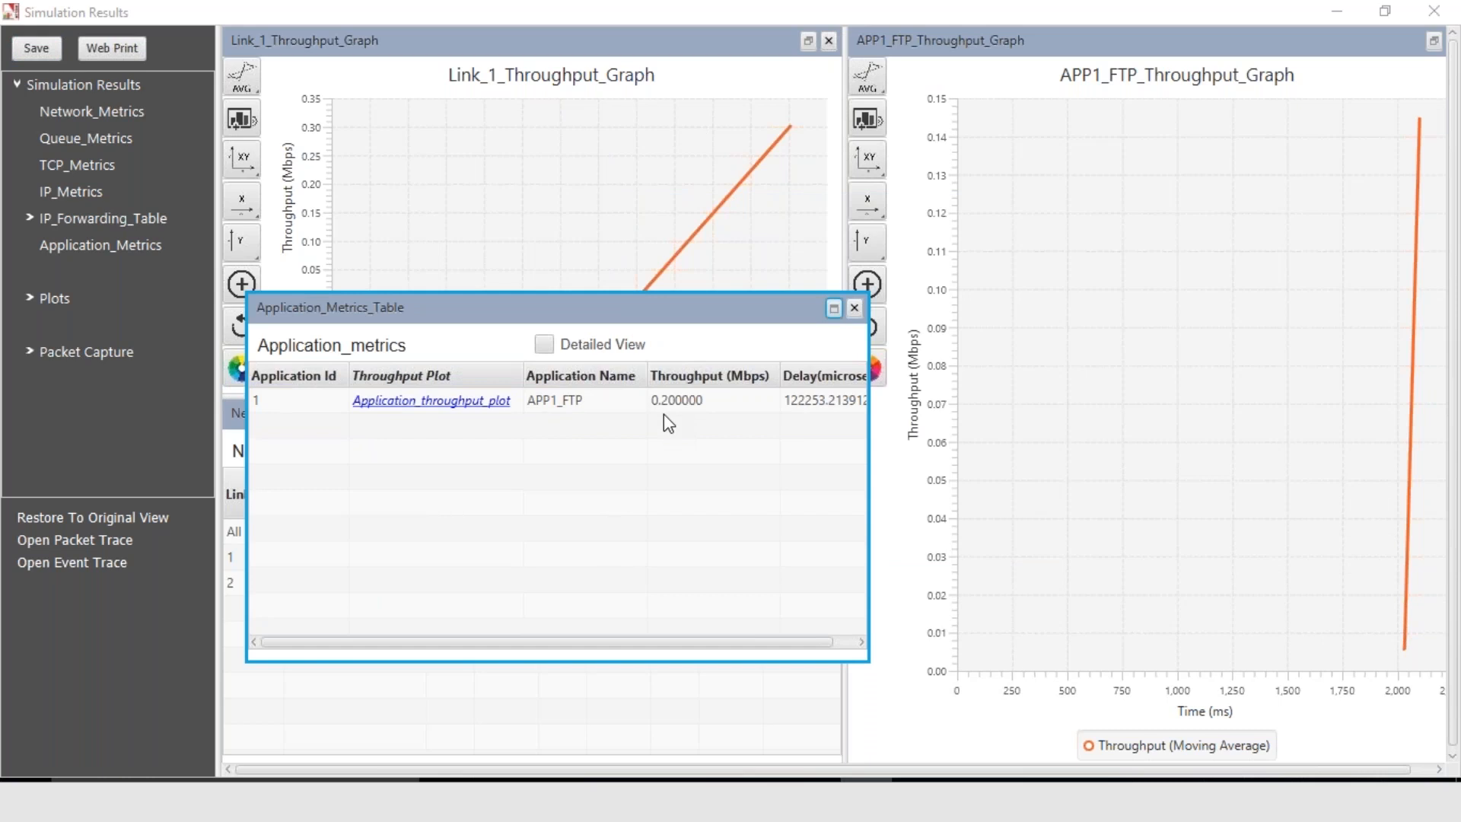
drag(779, 645, 799, 548)
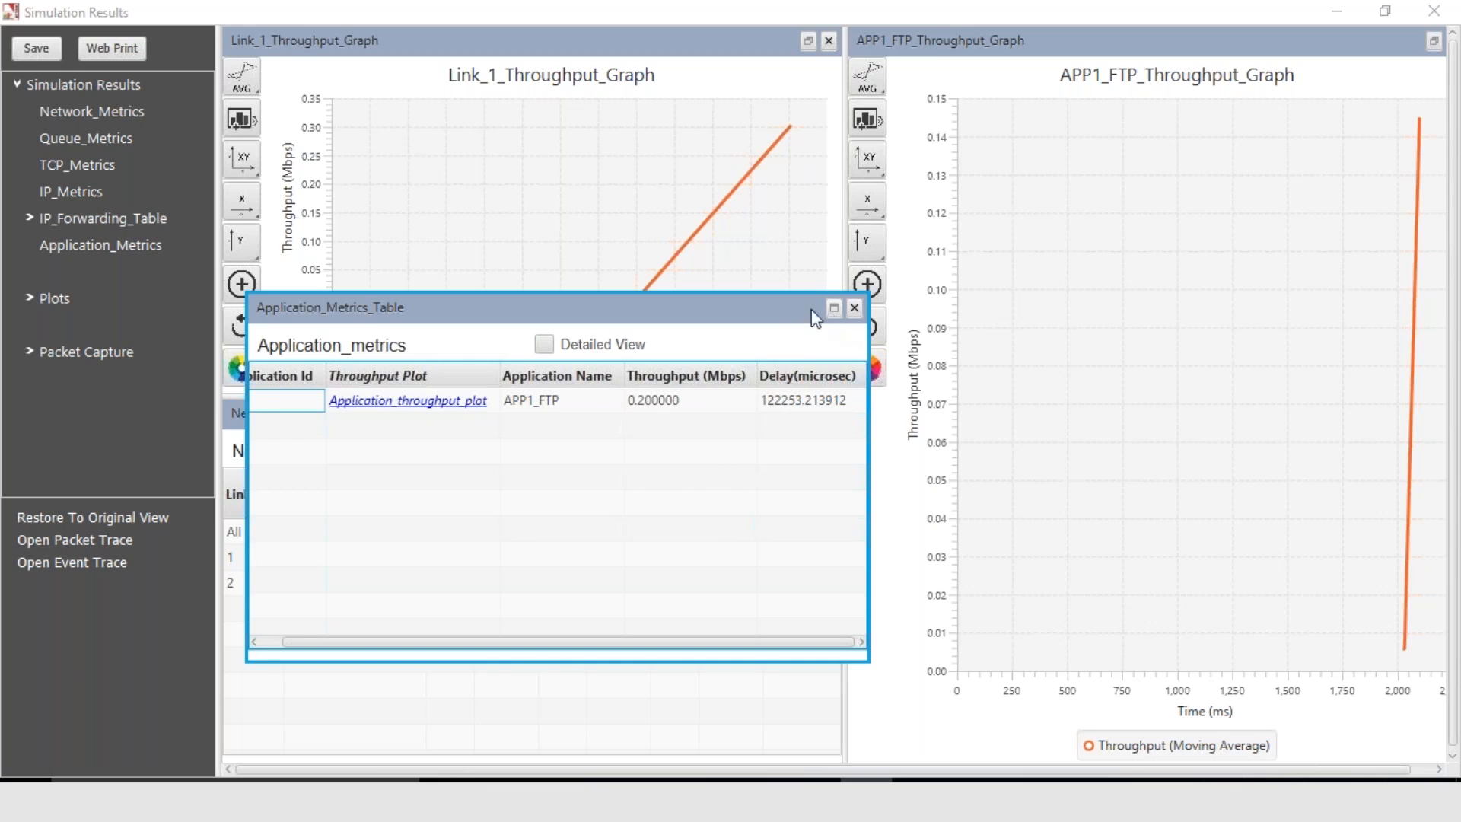
drag(727, 314, 882, 247)
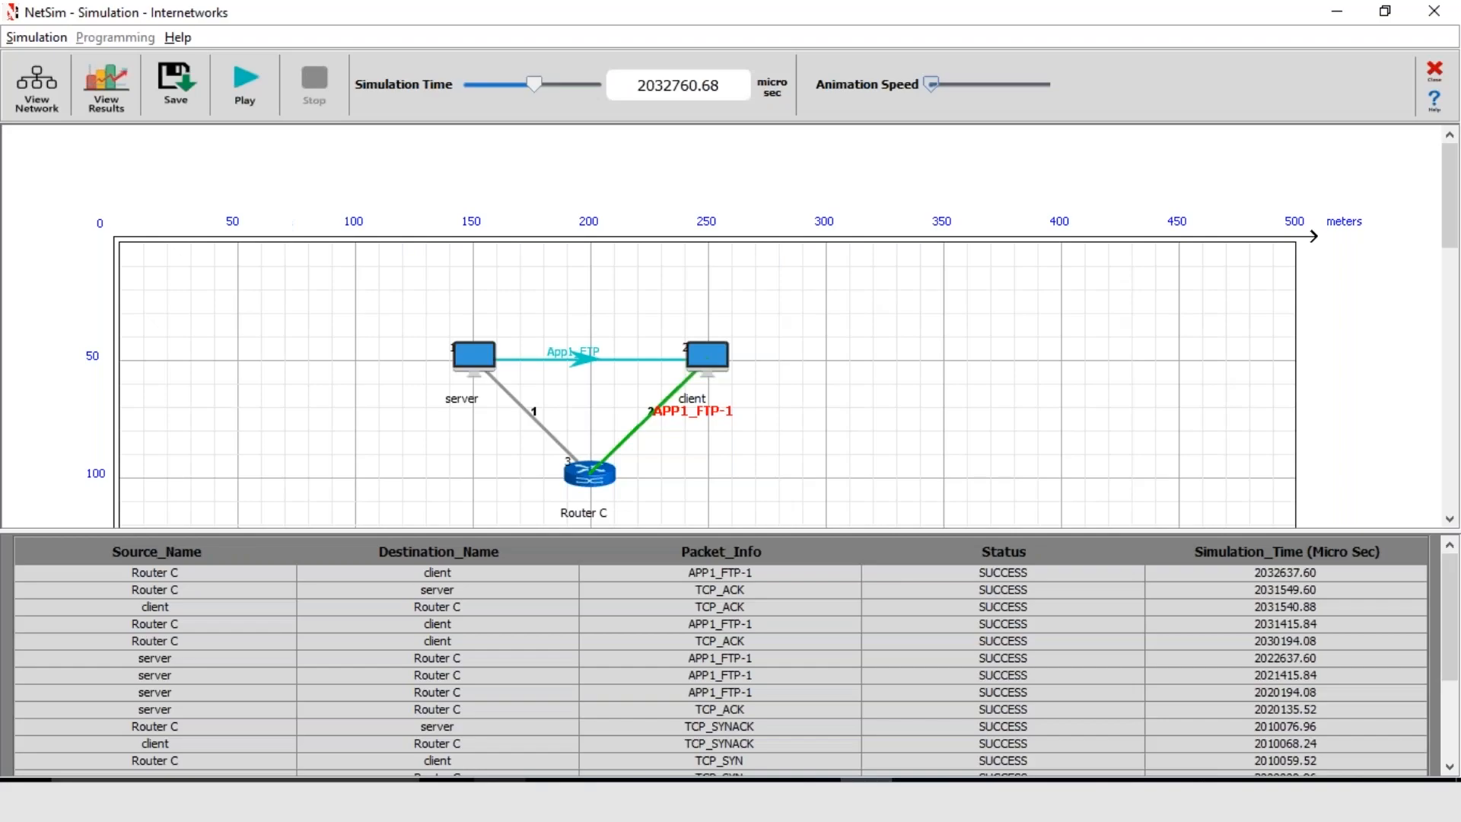
Save the simulation experiment in a folder named NetSim_Example, and switch to the webinar-netsim-getting-started.pdf slides in Reader.
click(190, 77)
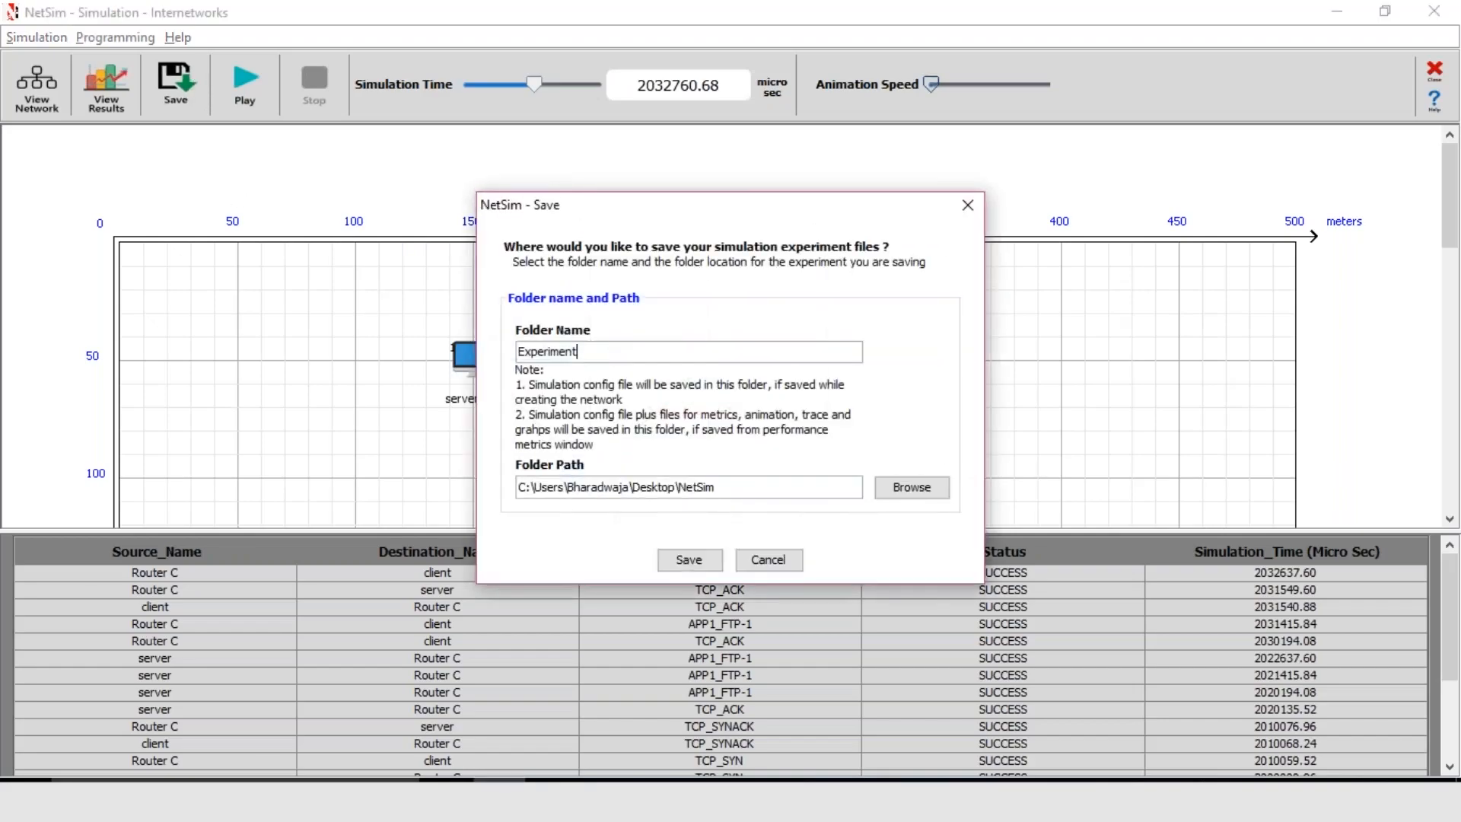
key(ctrl+a)
text(NetSim_Example)
click(691, 559)
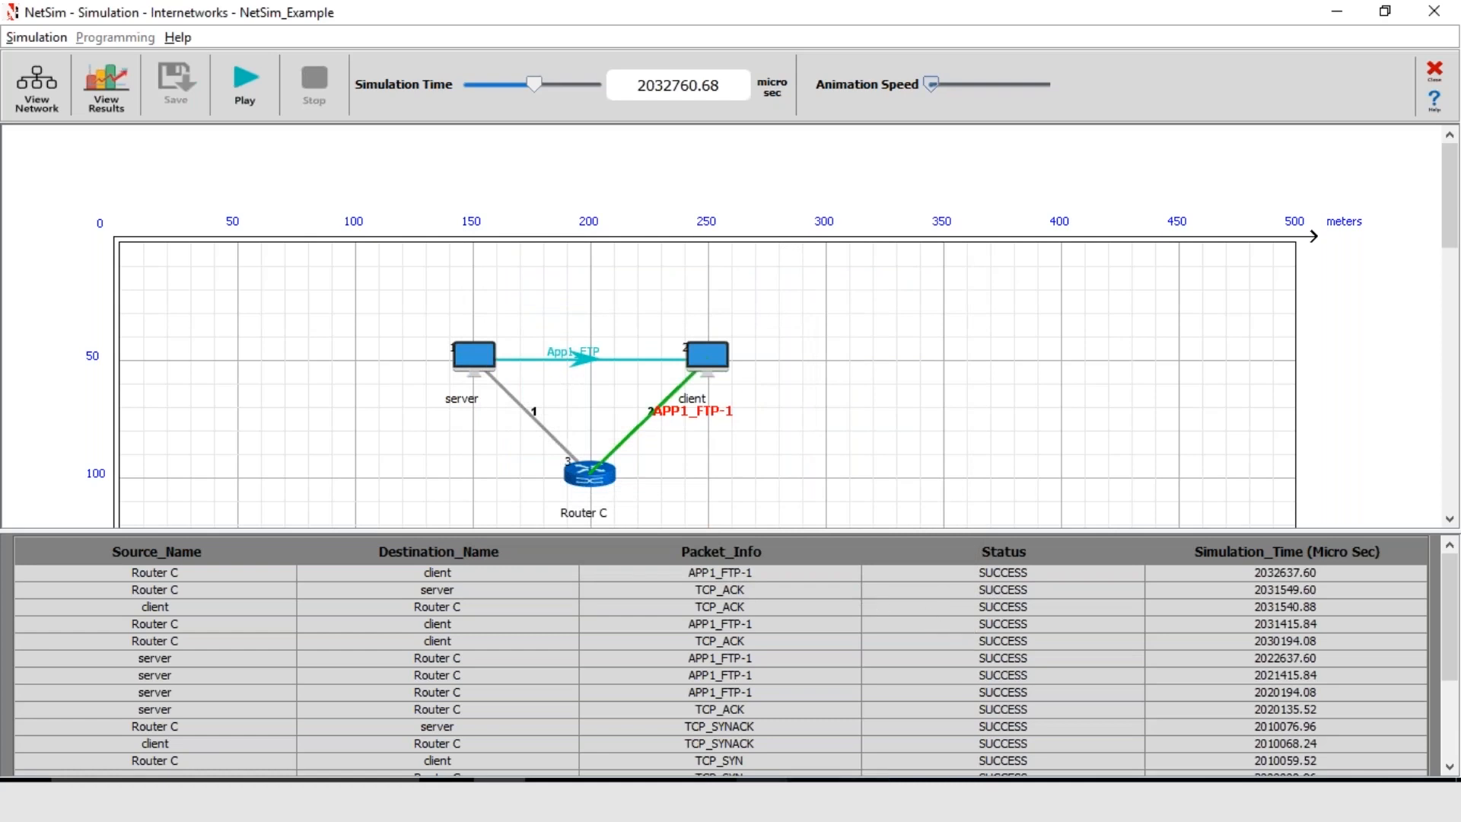
click(762, 781)
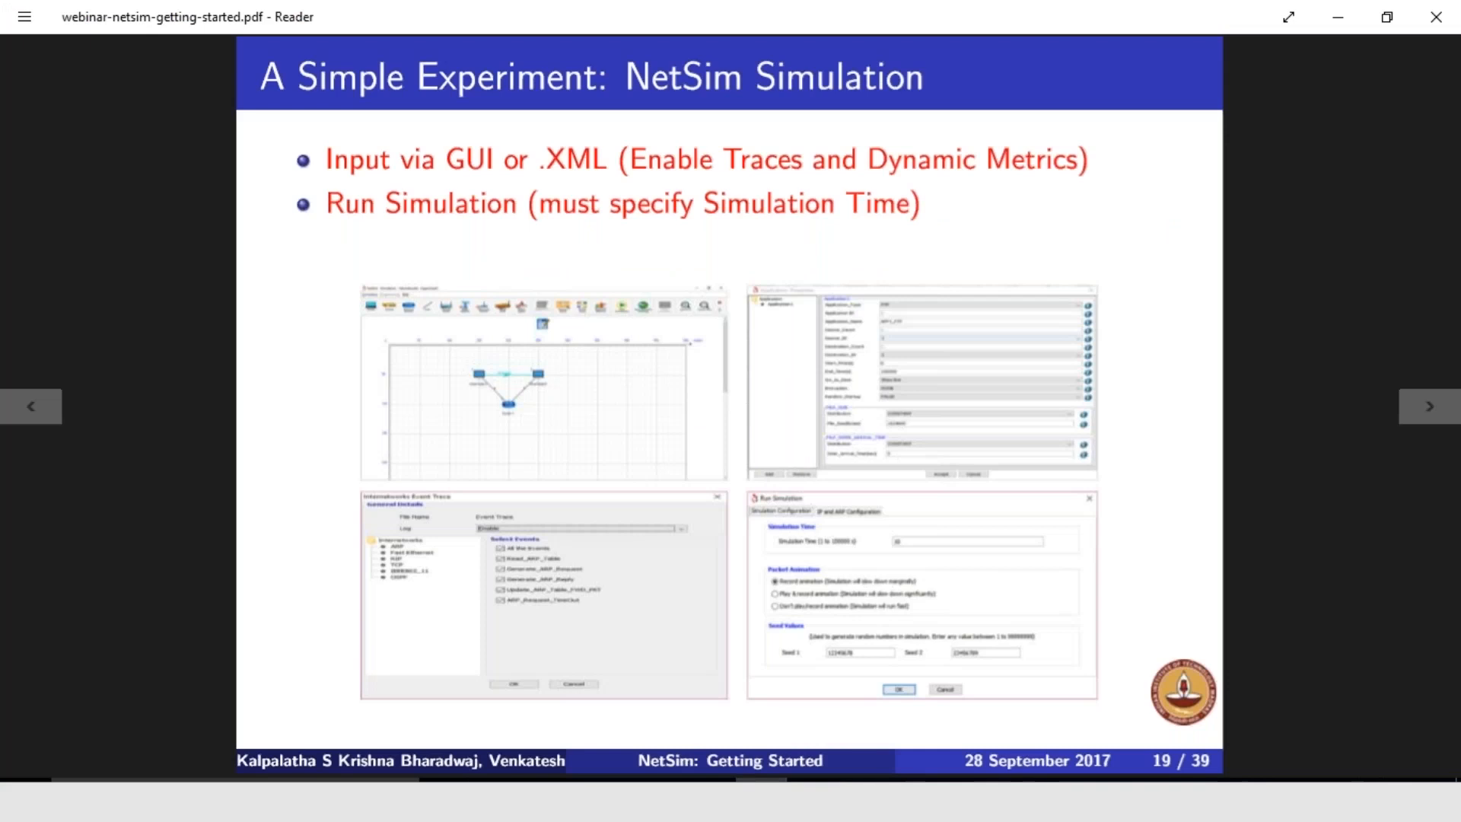